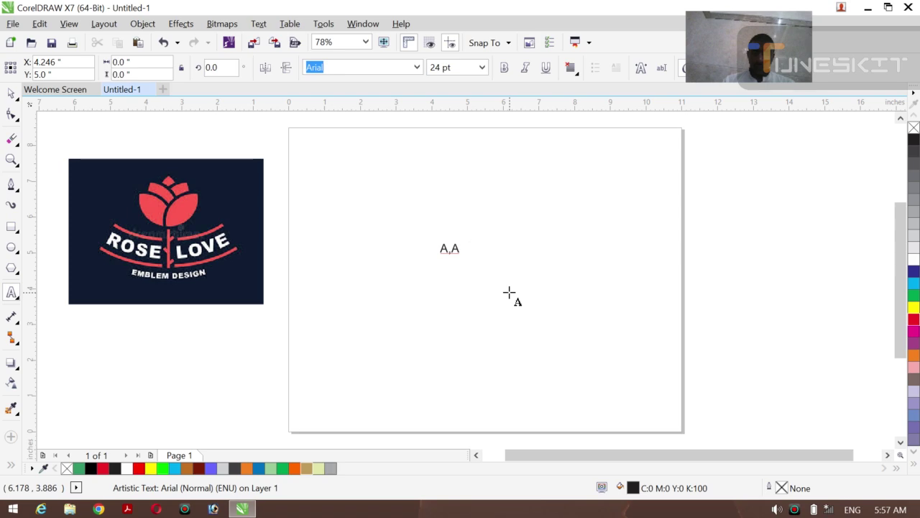
type("M MOAZZAM")
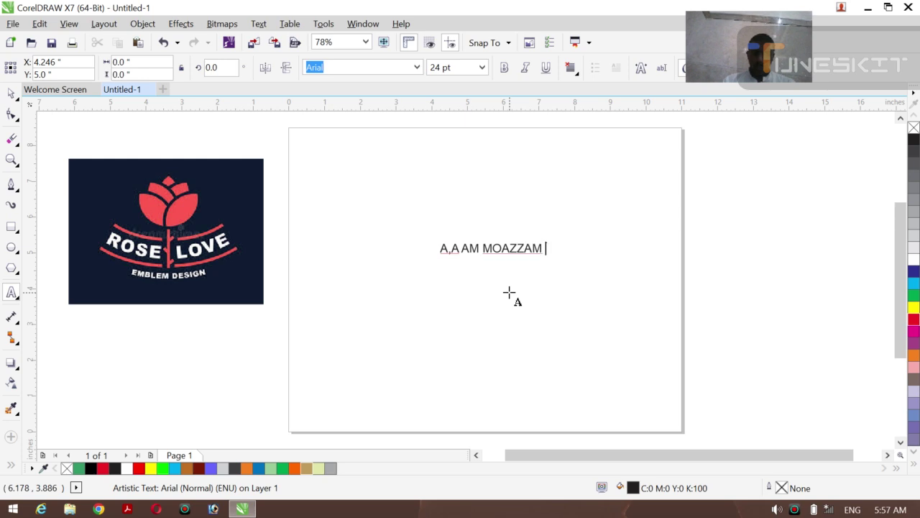
type(" ALI A")
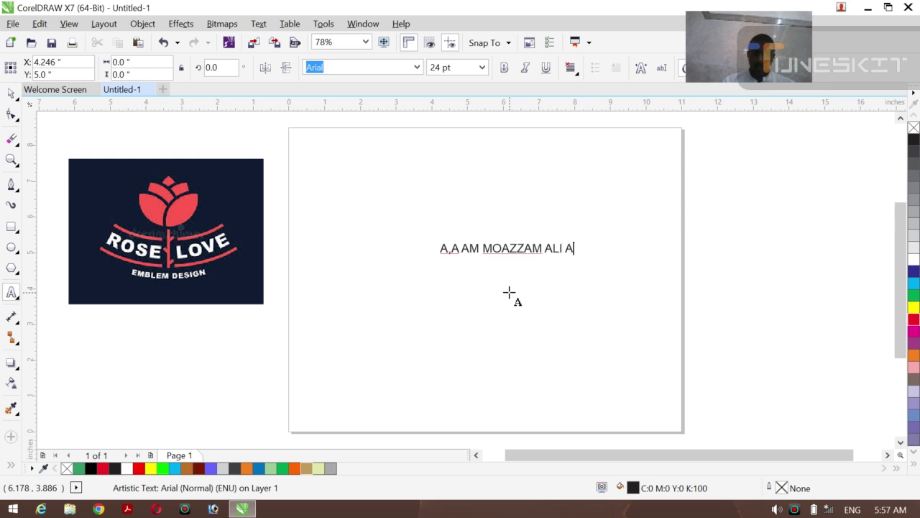
type("P DA")
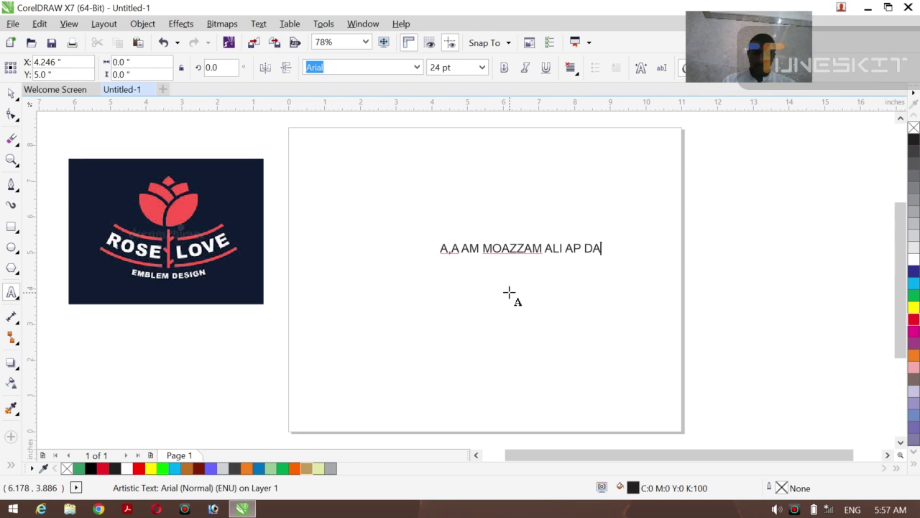
type("KH RH")
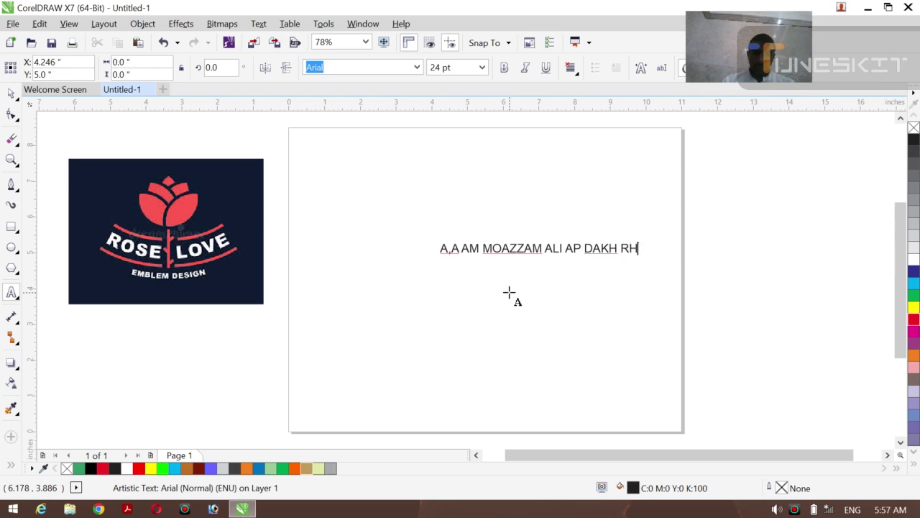
type("Y HN MY")
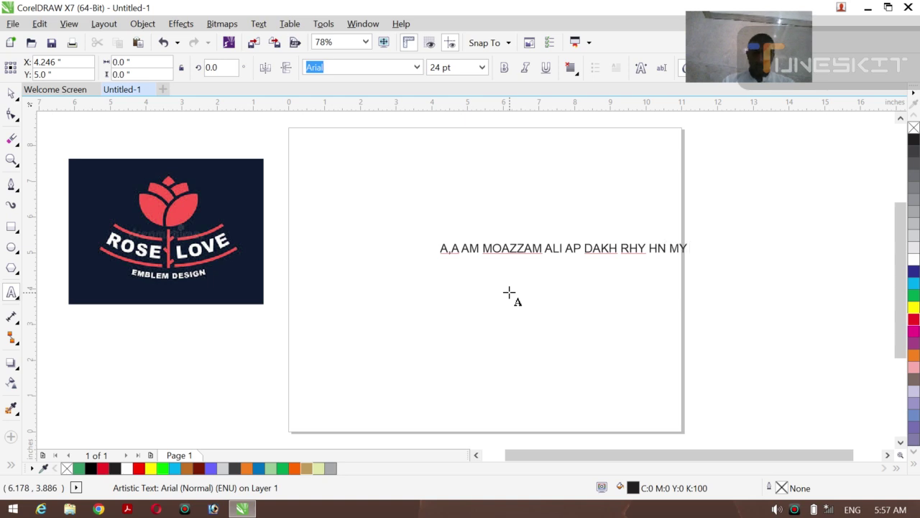
type("CHNL ")
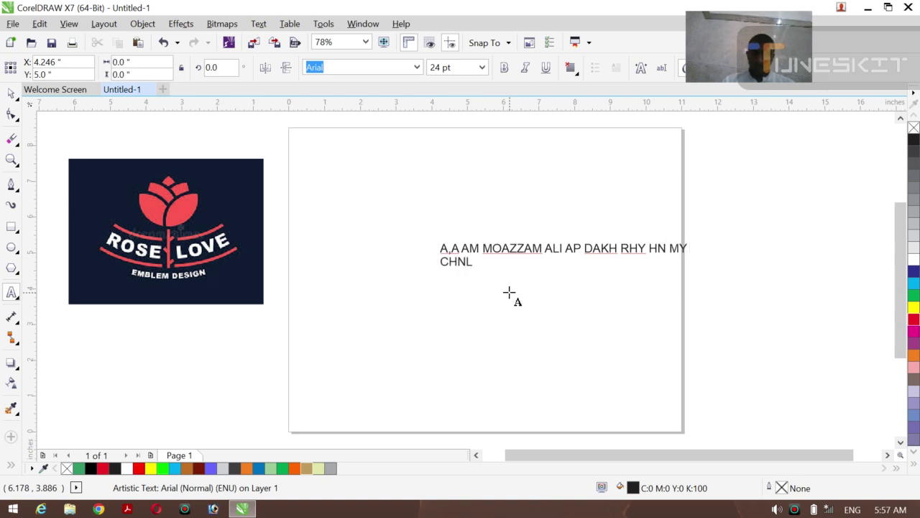
type("CORELDR")
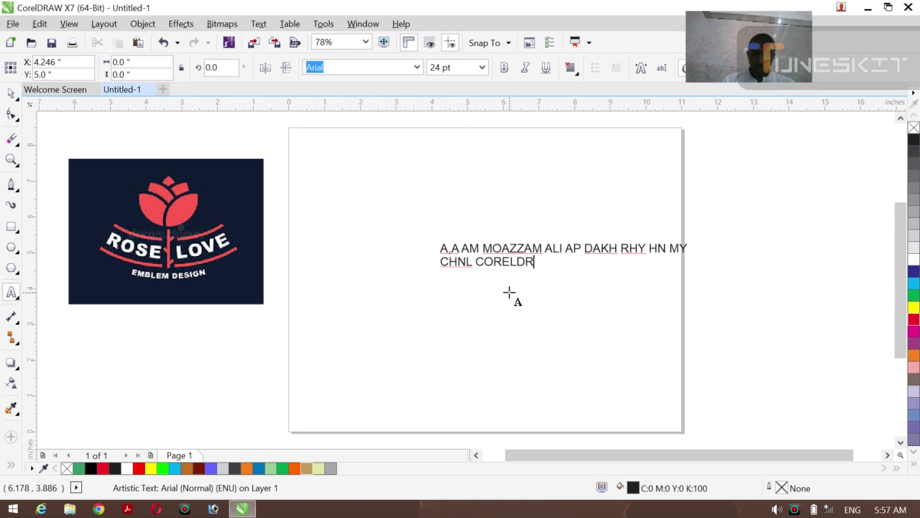
type("W HOUS")
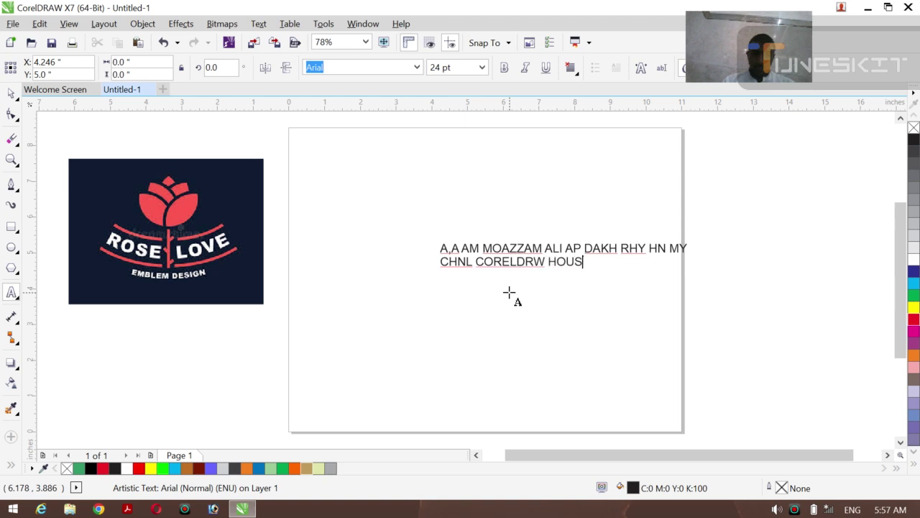
type("E AP")
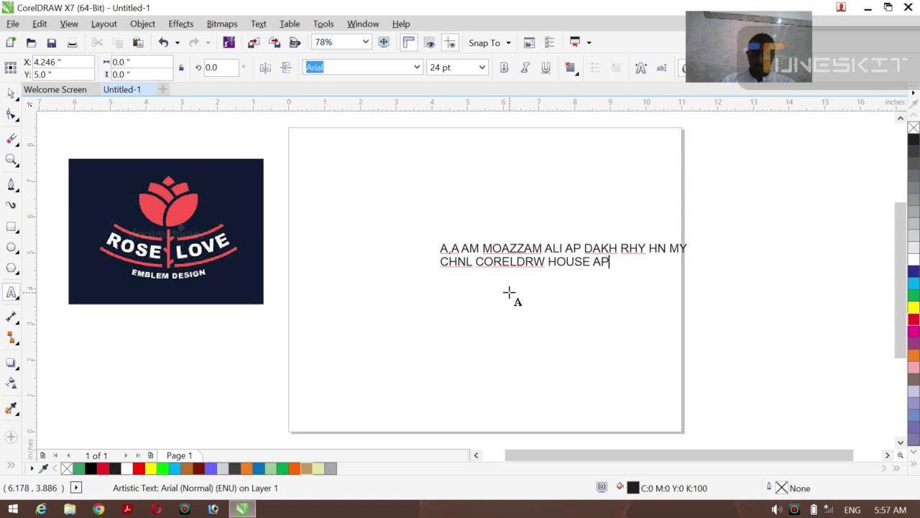
type("NY LIKE SUB")
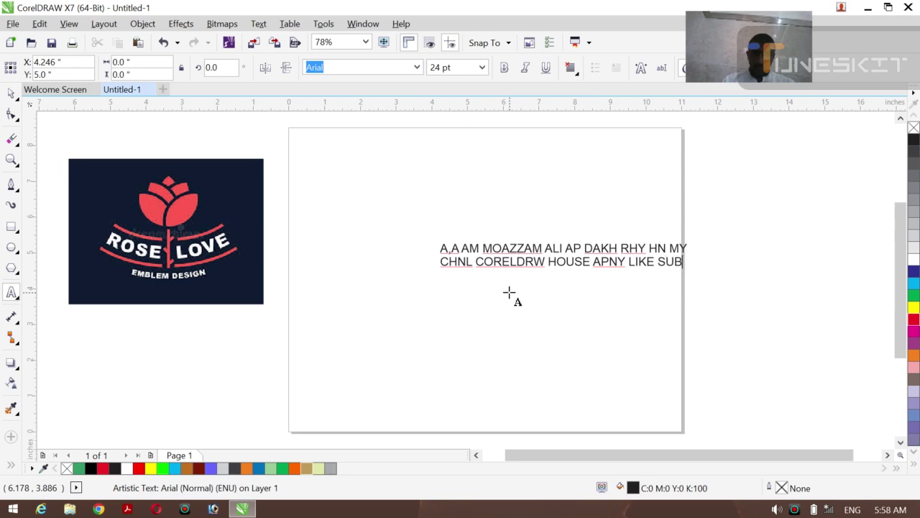
type("SCROB K")
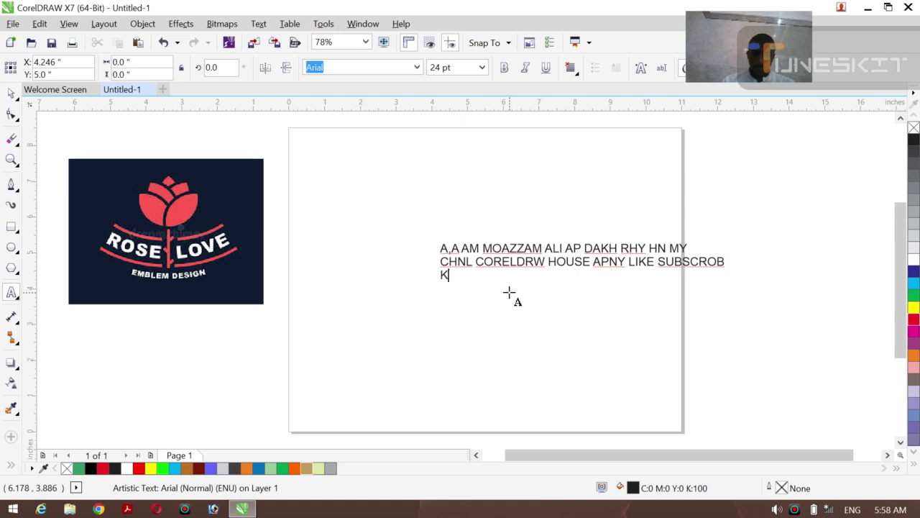
type("RNA HA ")
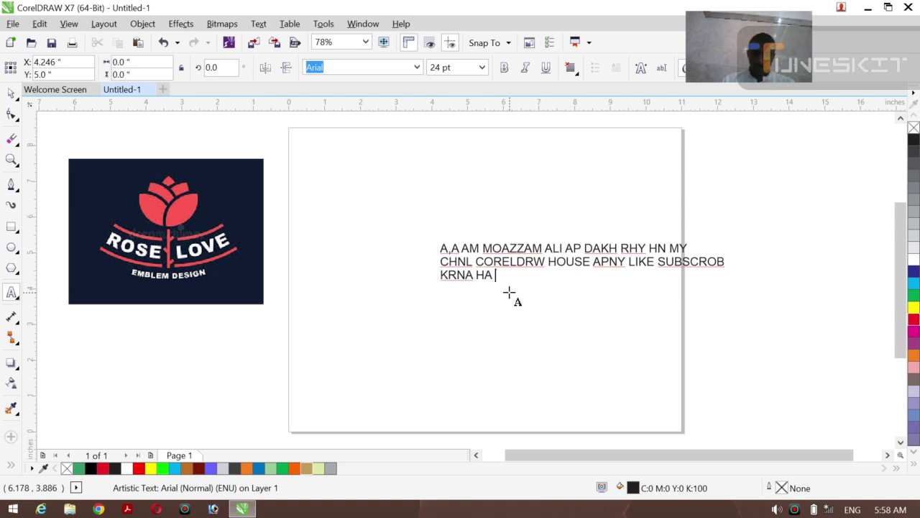
type("GHNTI KA ")
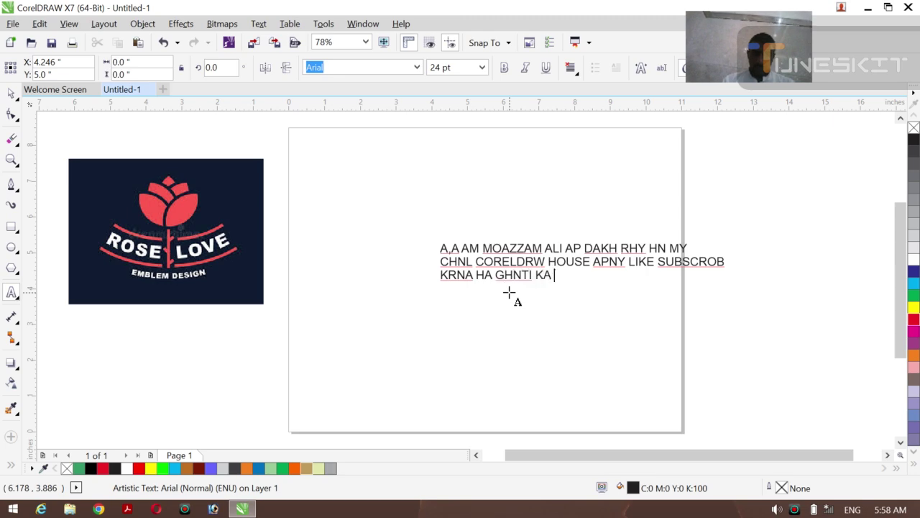
type("BUTTUN D")
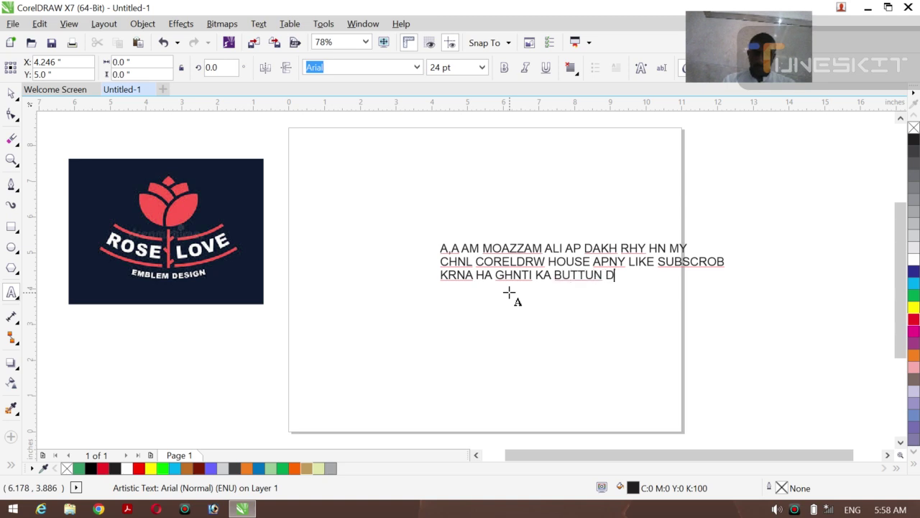
type("UBA LENA HA")
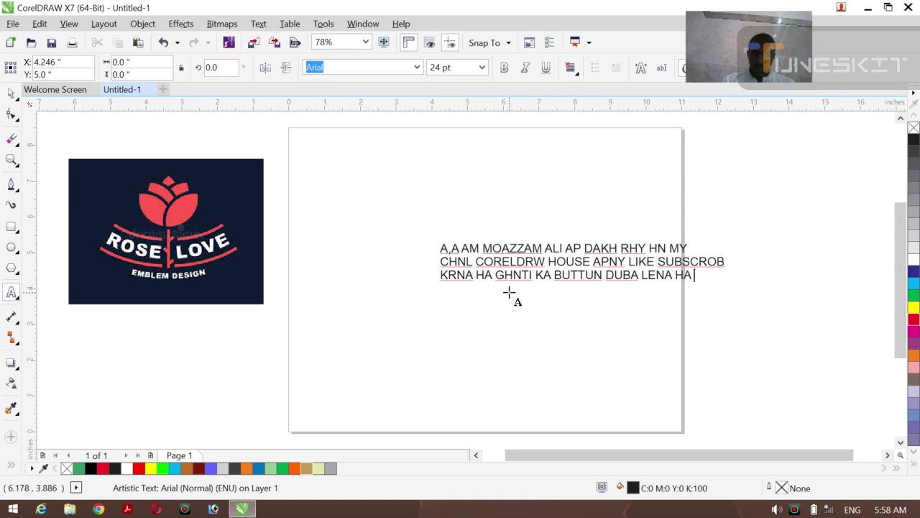
type(" OUR")
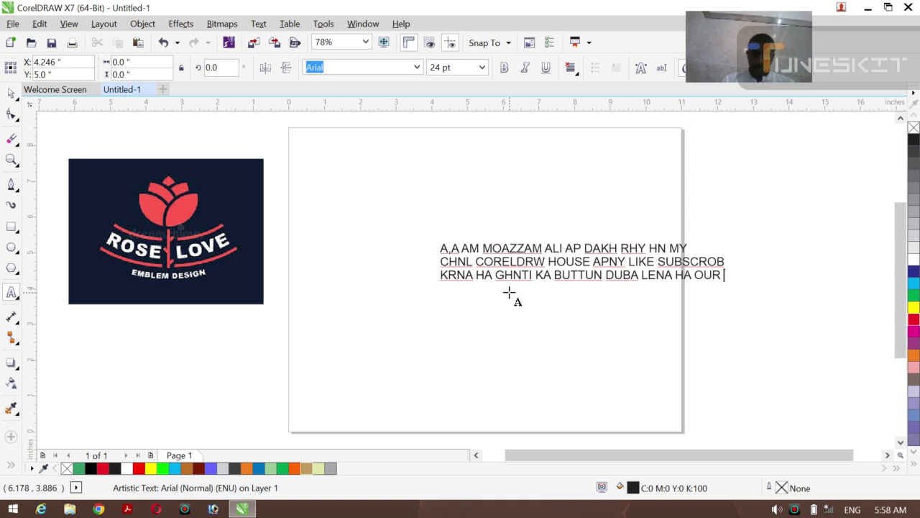
type(" DROO")
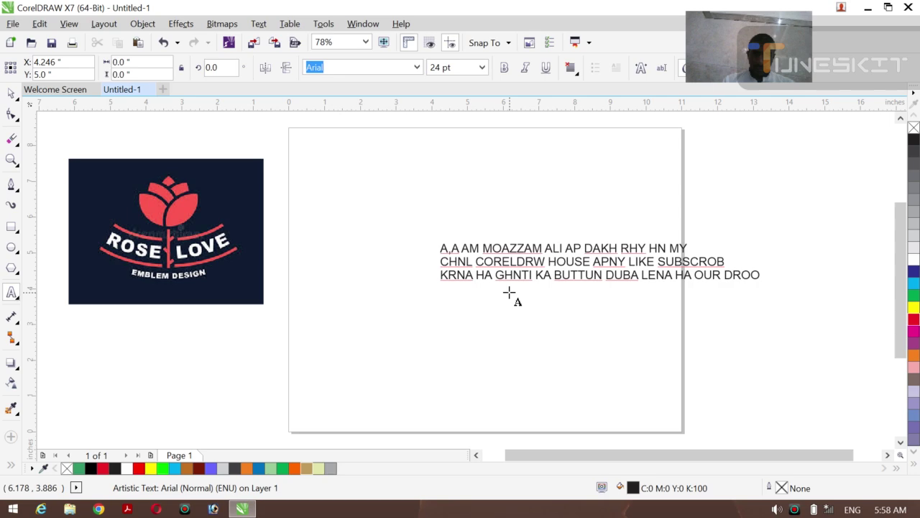
type("D SHRE")
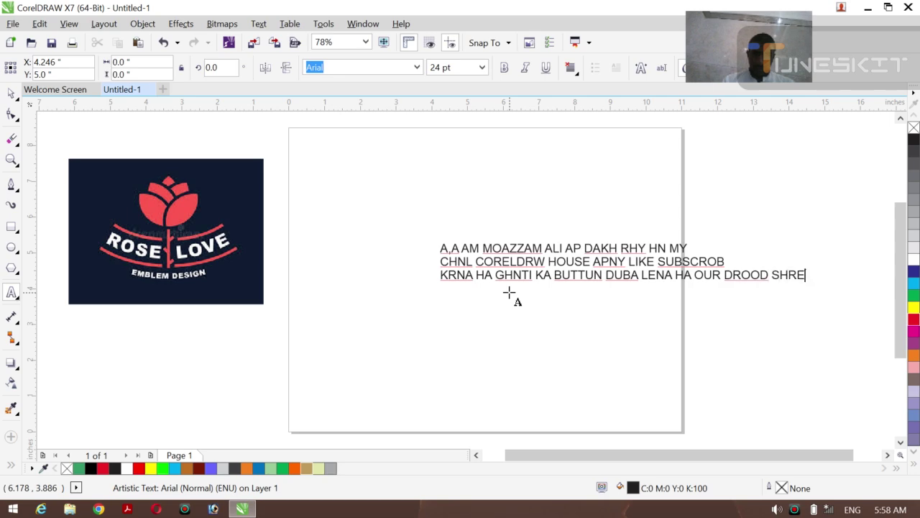
type("F")
key("Return")
type("PAR LEENA")
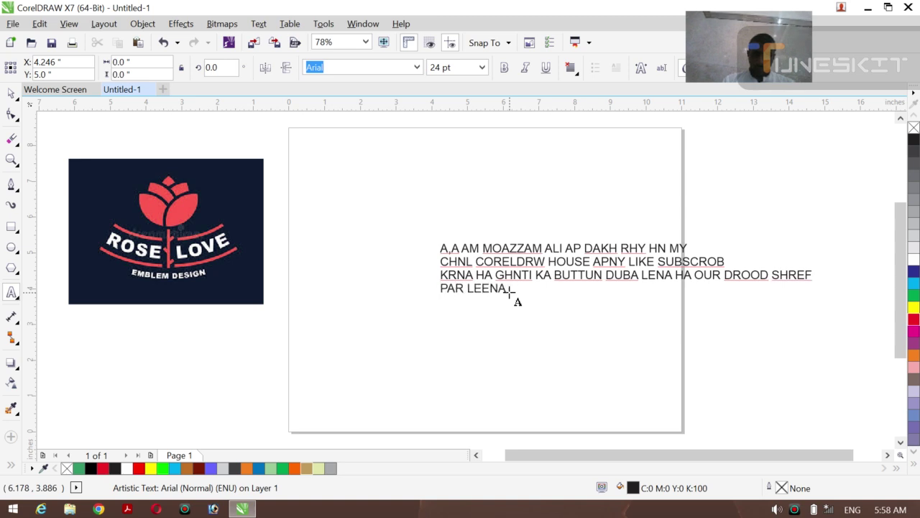
type(" DUNIA OUR ")
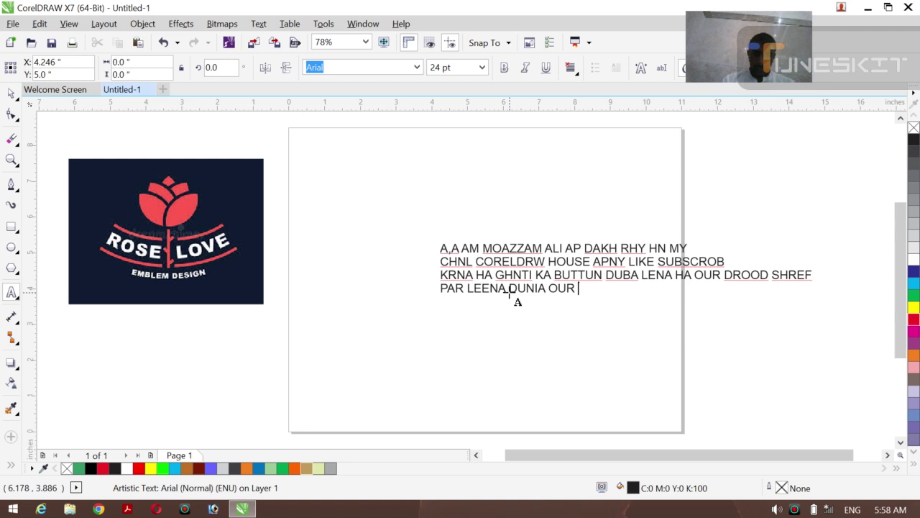
type("AKHRT")
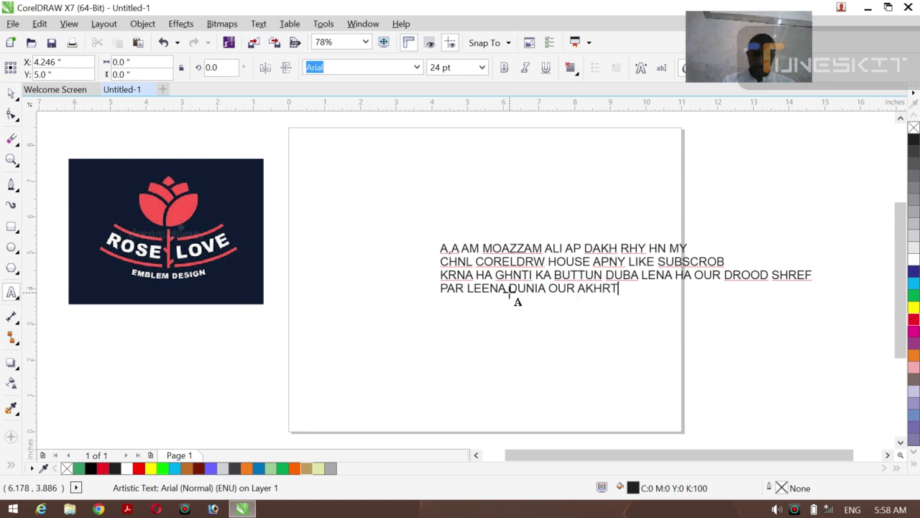
type(" KI KM")
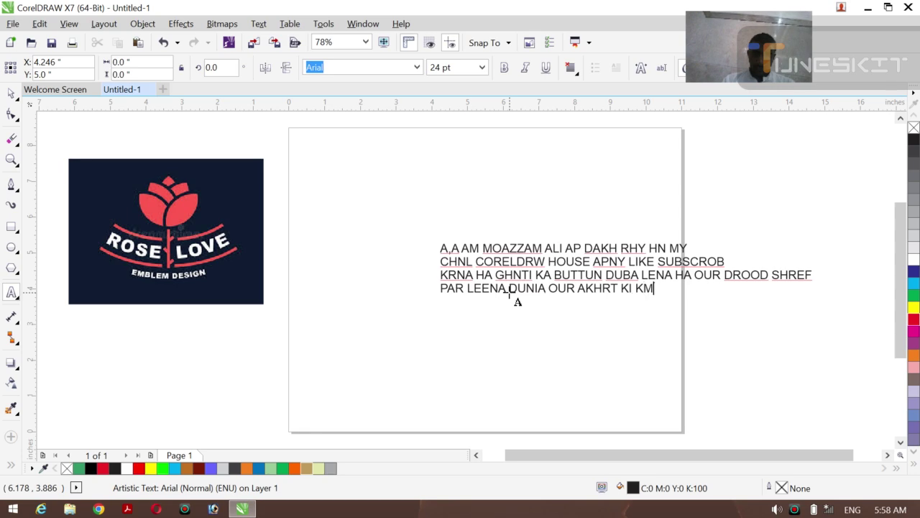
type("YBI H")
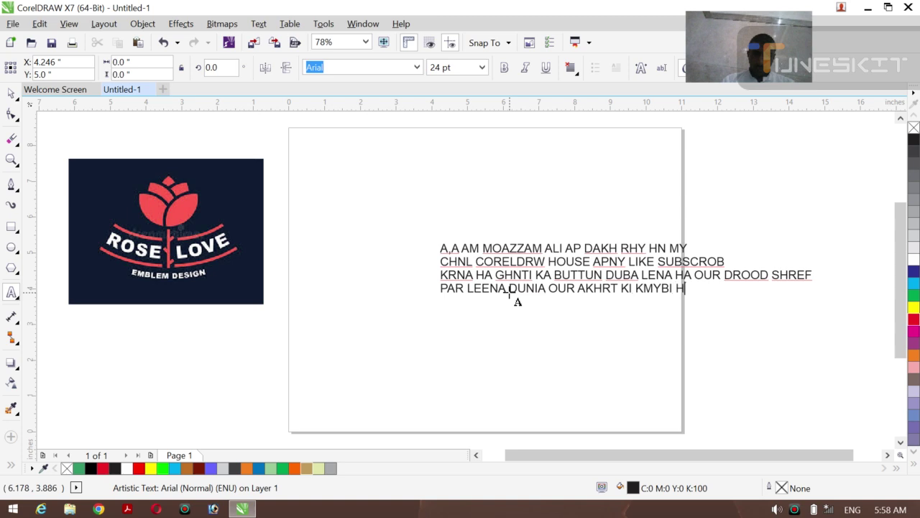
type("A DROOD")
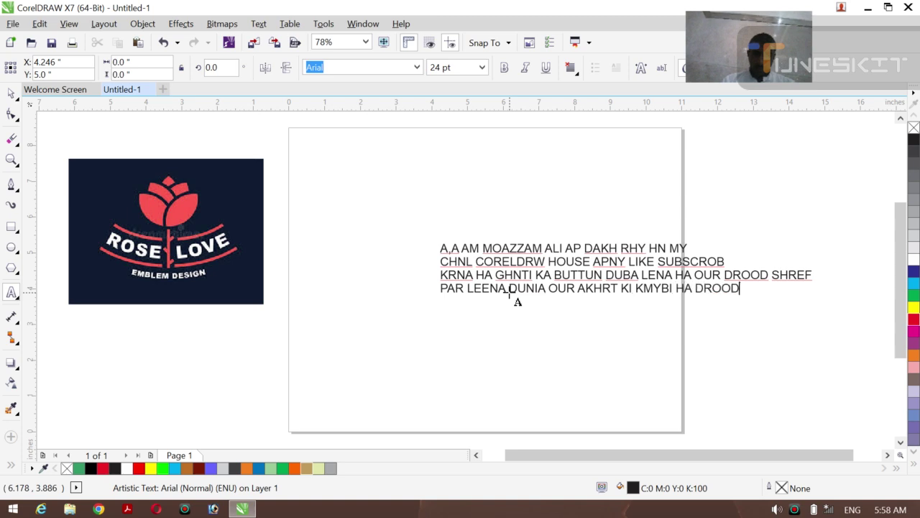
type(" SHREEF")
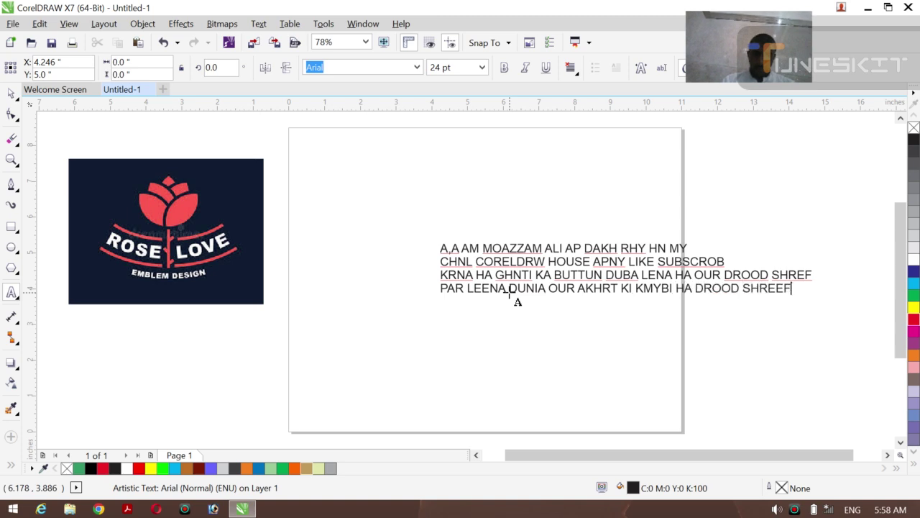
key("ctrl+a")
key("Delete")
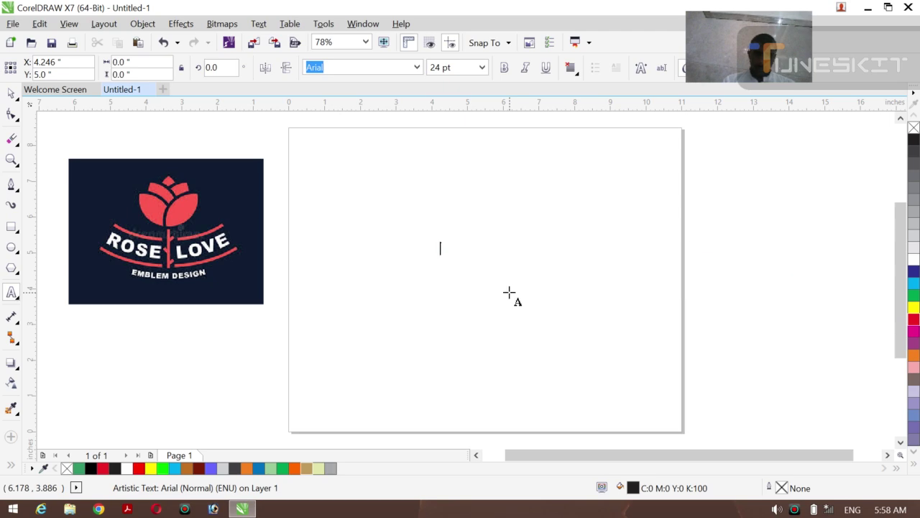
Step: Centre the rose emblem reference image on the page and deselect it
left_click(13, 94)
left_click(101, 215)
key("p")
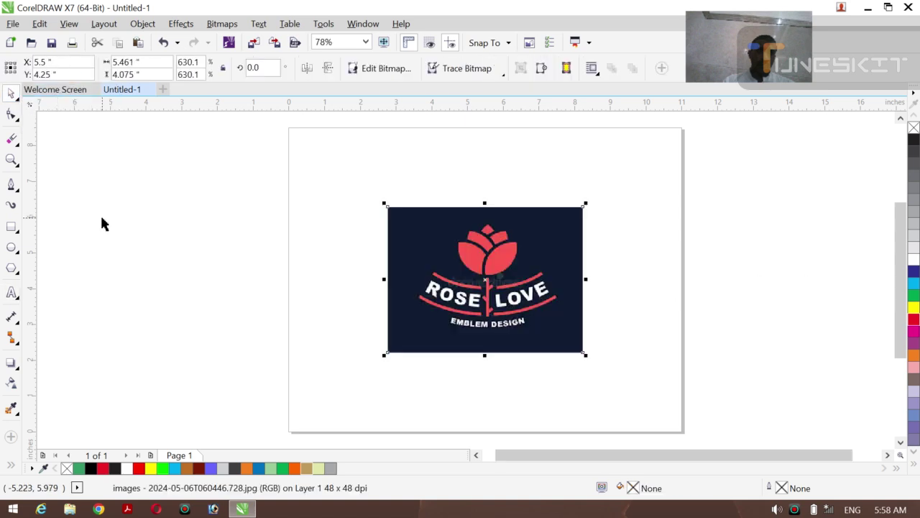
left_click(615, 350)
Step: Trace the outer lower edge of the rose's large right petal with a 3-Point Curve about 0.87 by 0.88 inches
key("z")
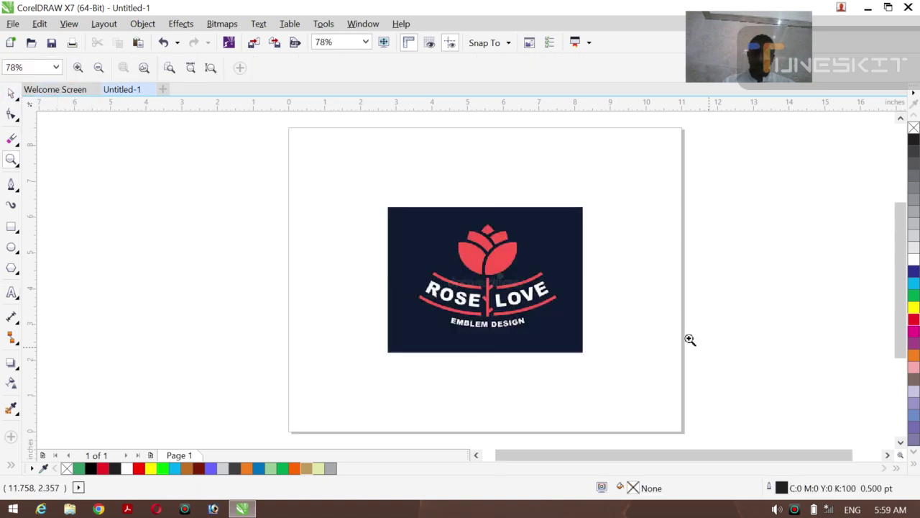
left_click_drag(381, 193, 590, 360)
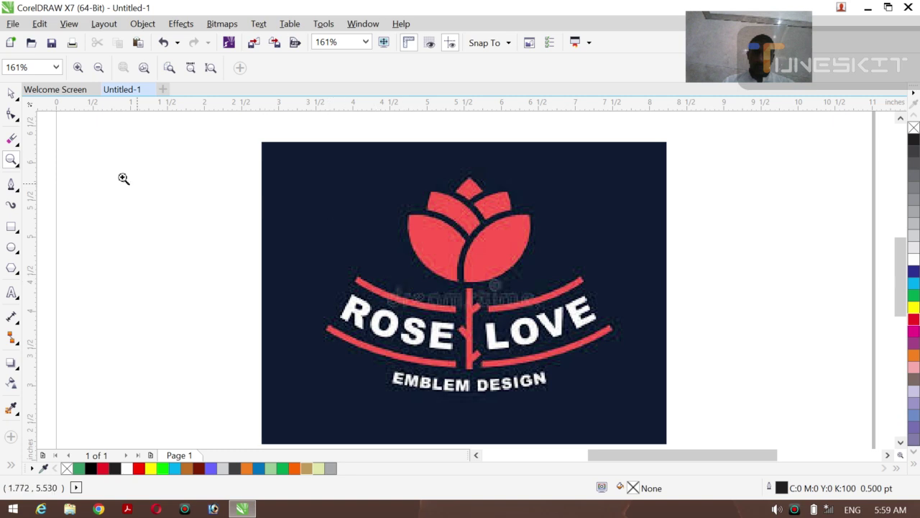
left_click_drag(280, 143, 632, 409)
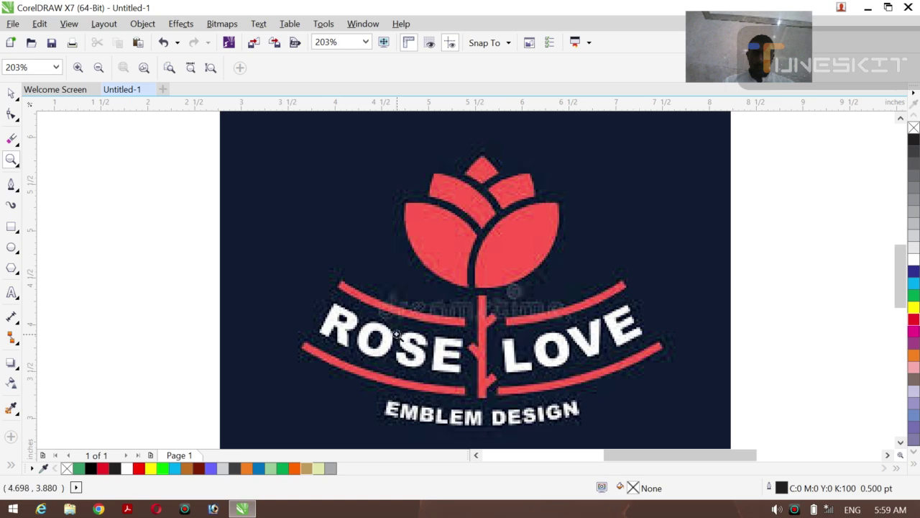
left_click(12, 94)
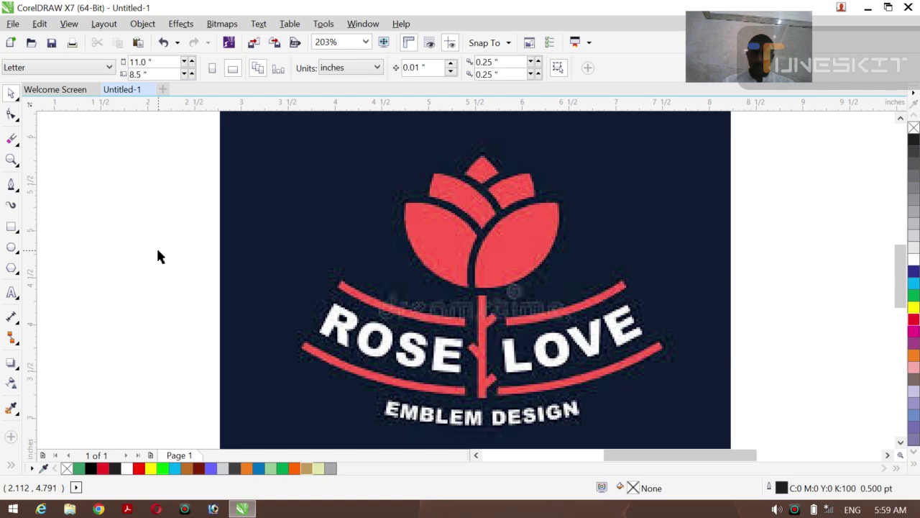
left_click(17, 190)
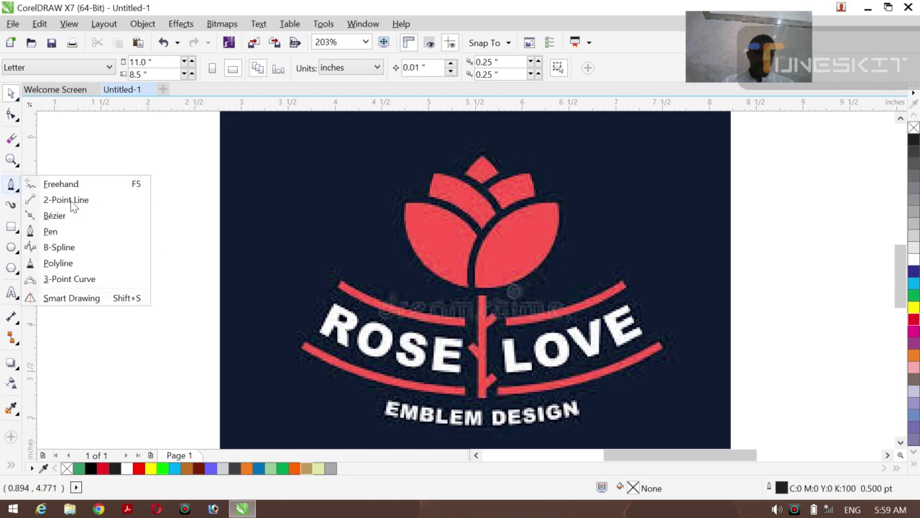
left_click(58, 281)
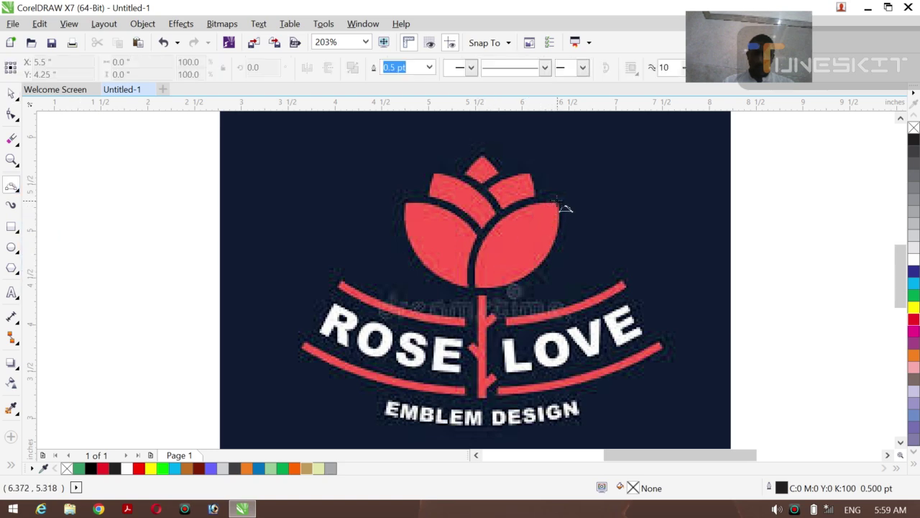
left_click_drag(559, 204, 477, 288)
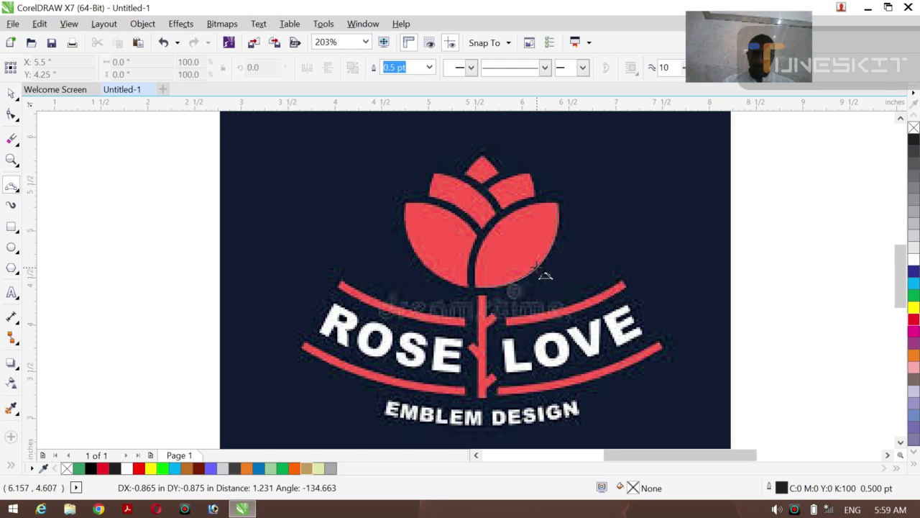
left_click(536, 265)
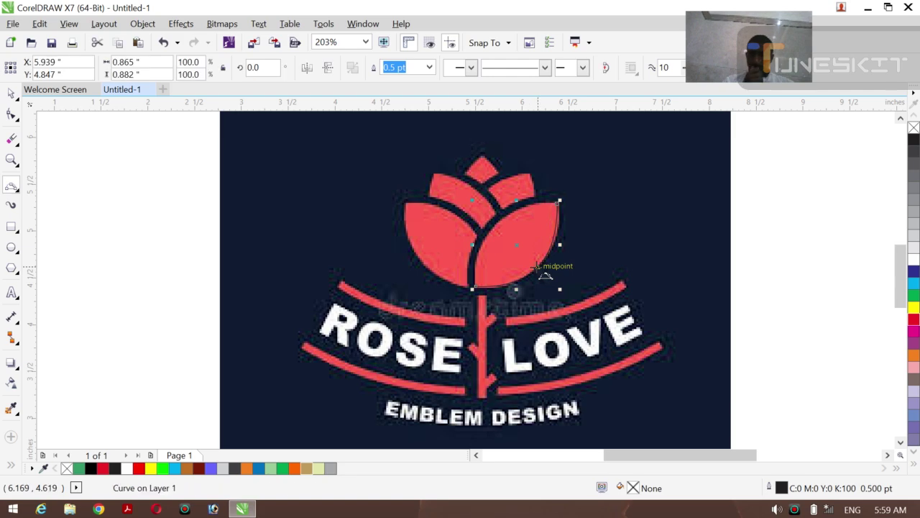
Step: Close the large right petal with a 3-Point Curve along its inner edge, from the upper tip to the base
left_click_drag(559, 200, 476, 285)
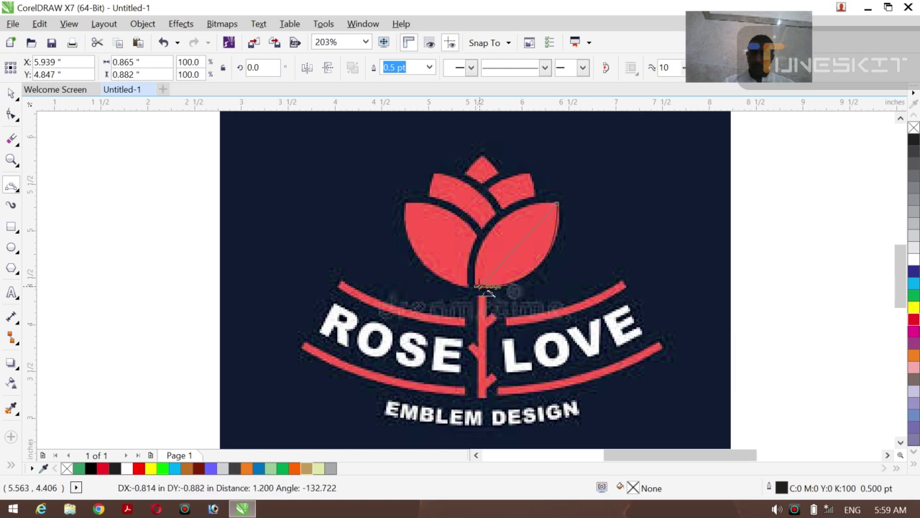
left_click(503, 233)
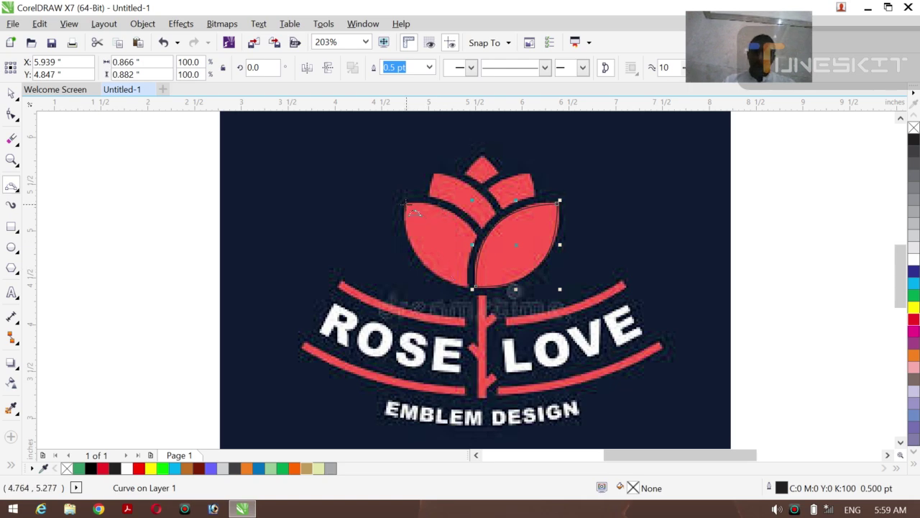
Step: Trace the large left petal as a closed outline of three joined 3-Point Curves, about 0.74 by 0.90 inches
left_click(413, 210)
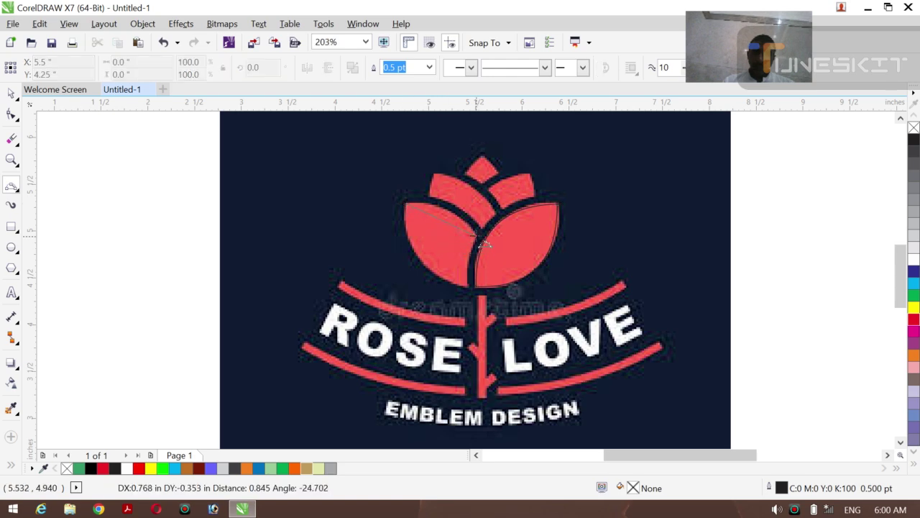
key("Escape")
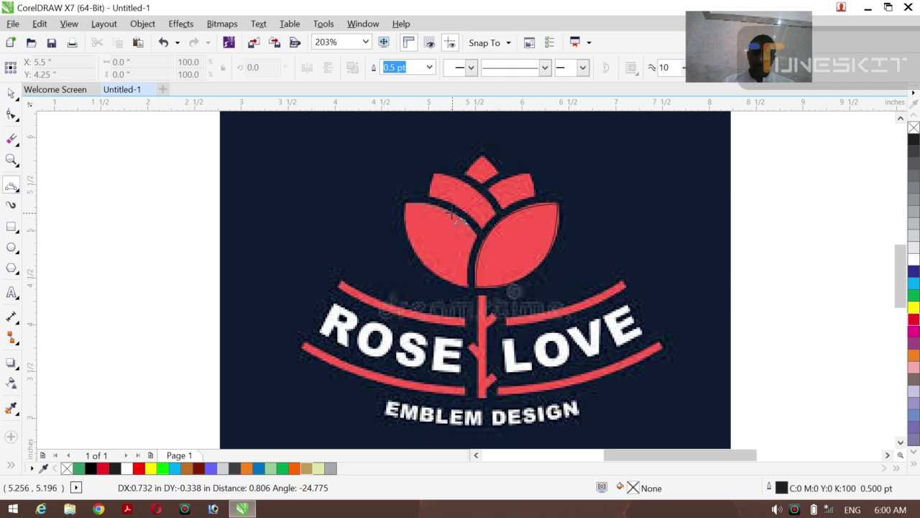
left_click(455, 216)
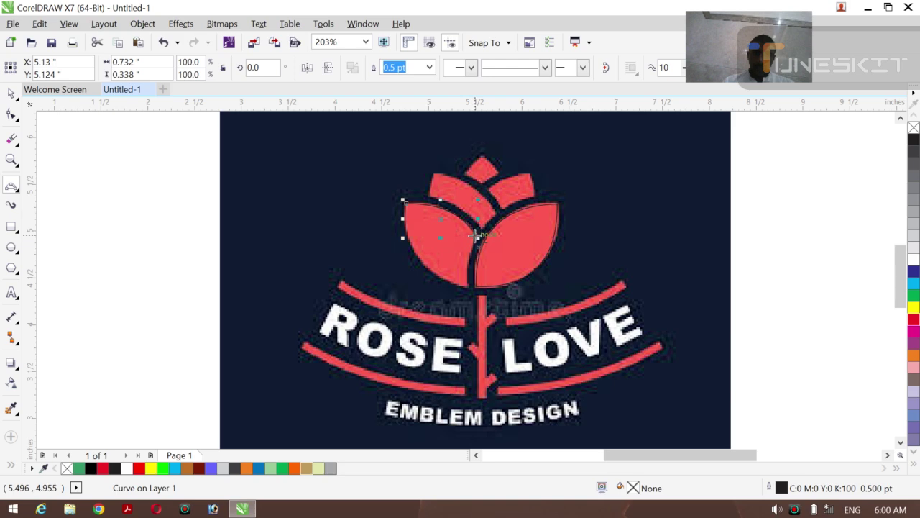
left_click(475, 234)
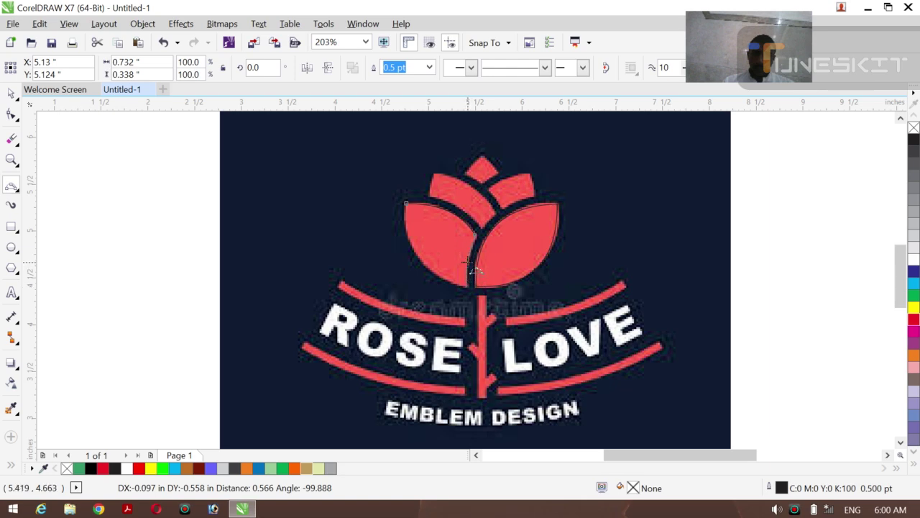
left_click(475, 270)
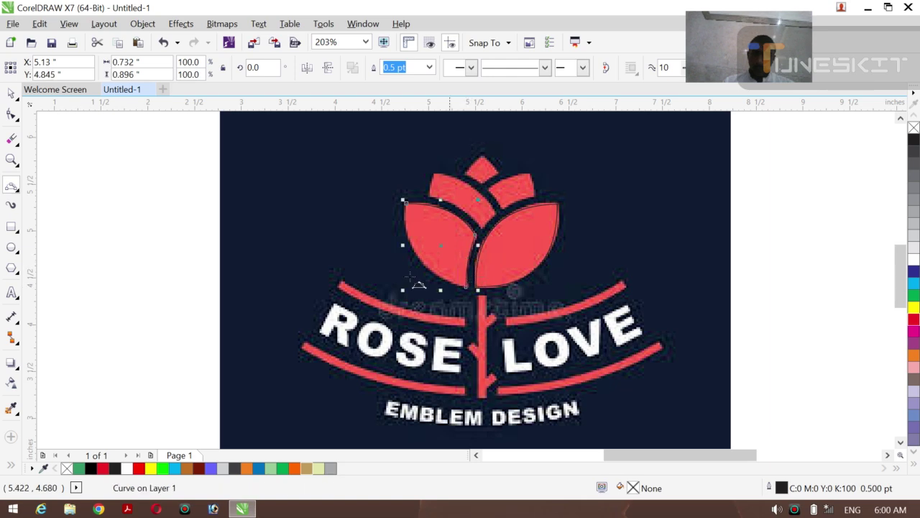
left_click(405, 204)
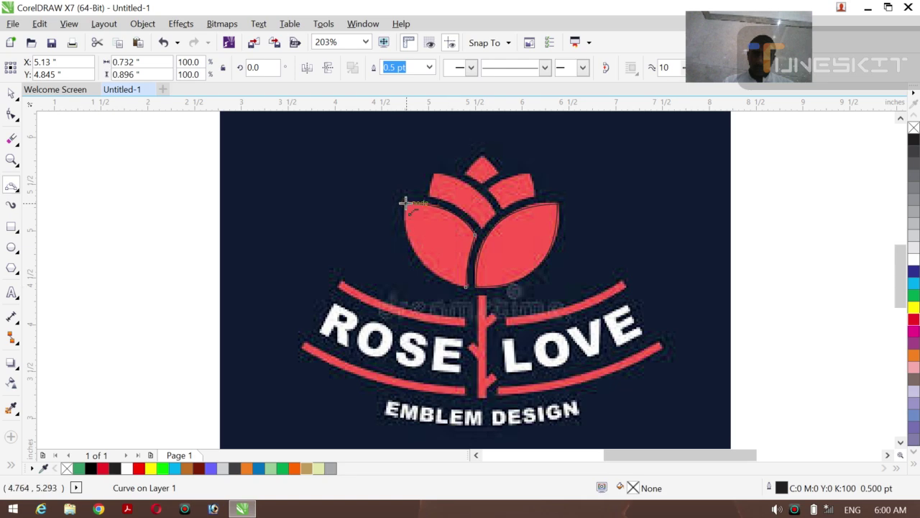
left_click(467, 288)
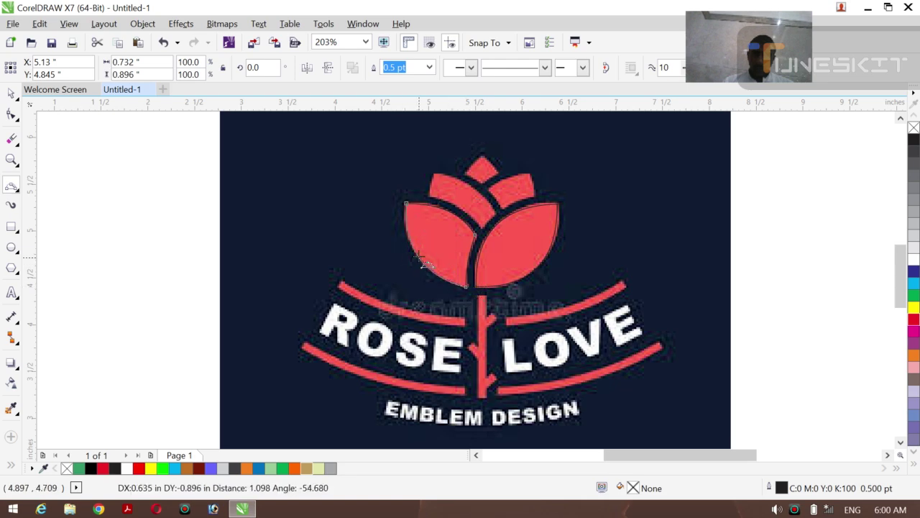
double_click(421, 261)
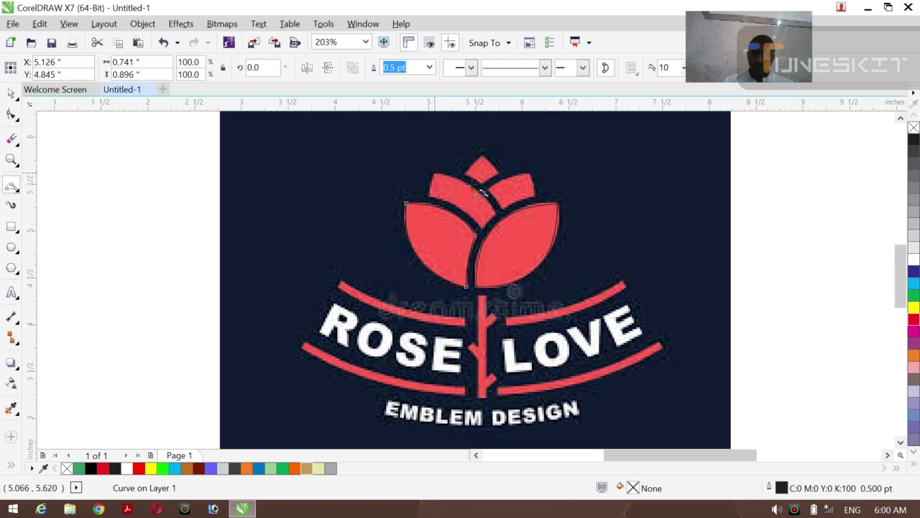
Step: Trace the middle-left petal as a closed outline of four joined 3-Point Curves, about 0.70 by 0.60 inches
left_click(434, 172)
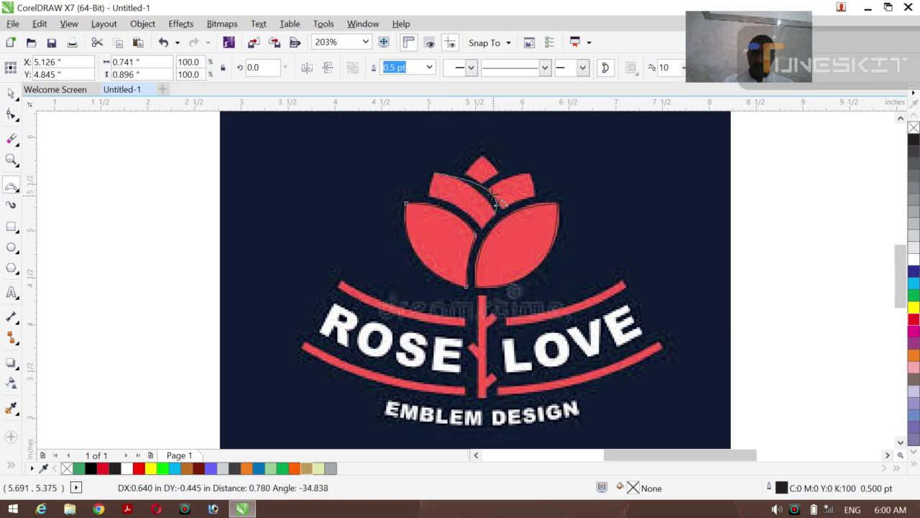
left_click(480, 192)
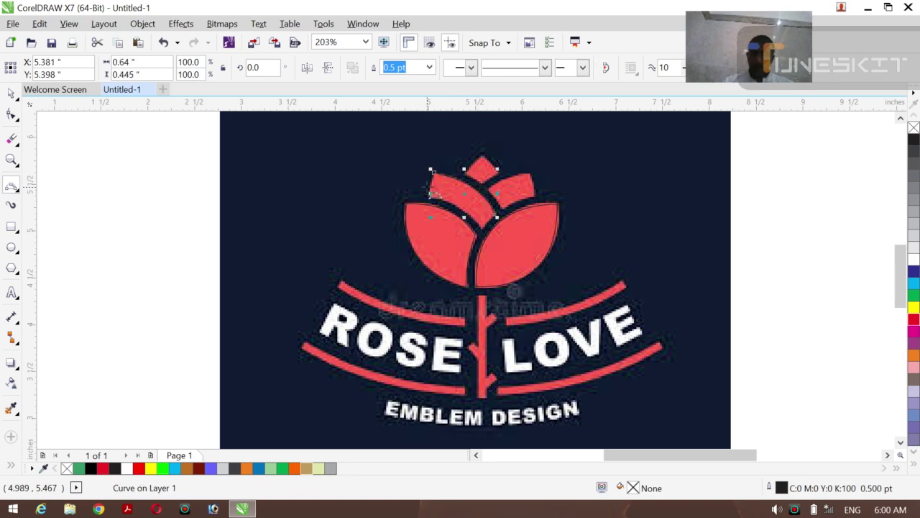
left_click(432, 172)
left_click(430, 179)
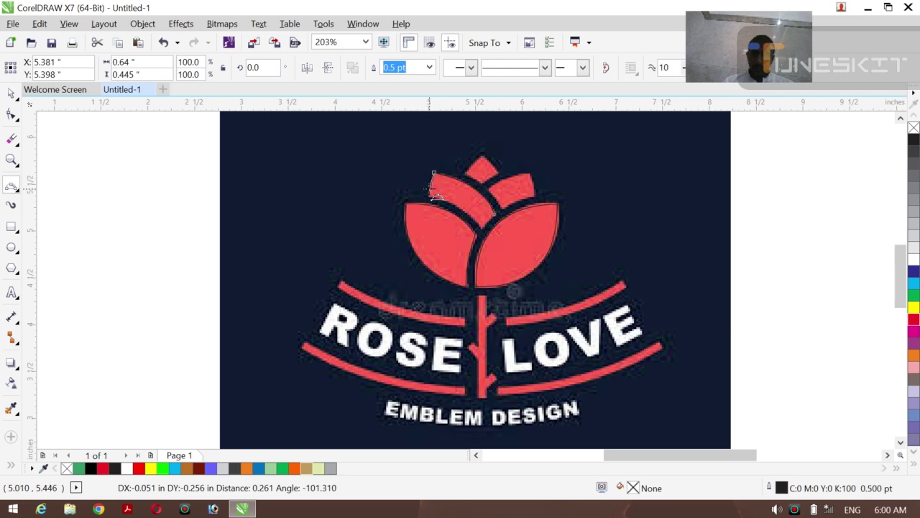
left_click(429, 191)
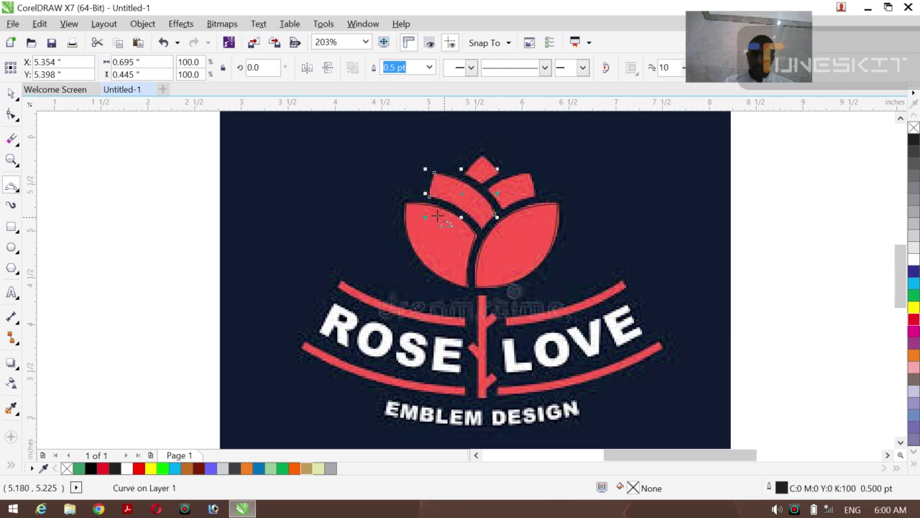
left_click(429, 197)
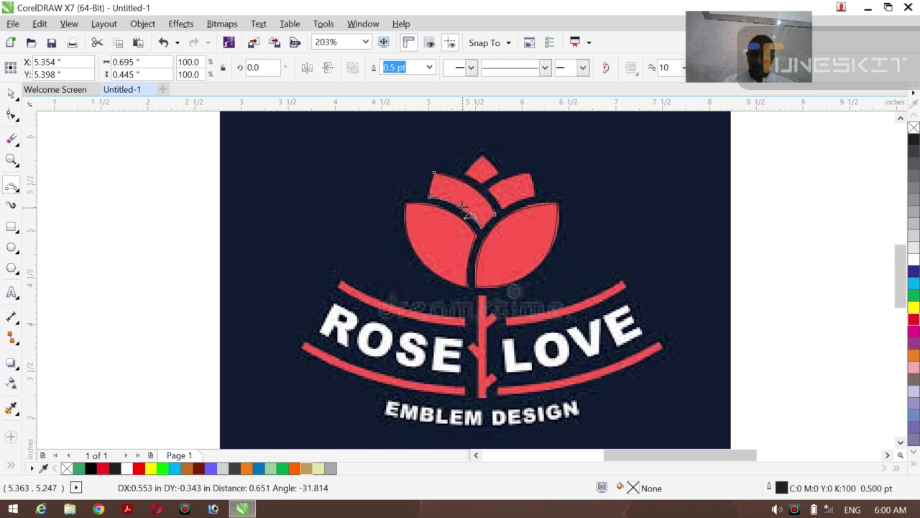
left_click(467, 211)
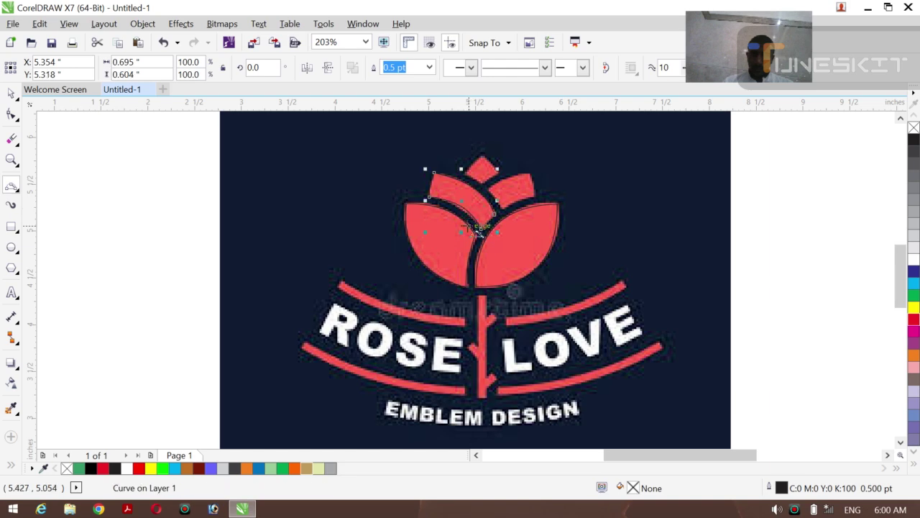
left_click(480, 230)
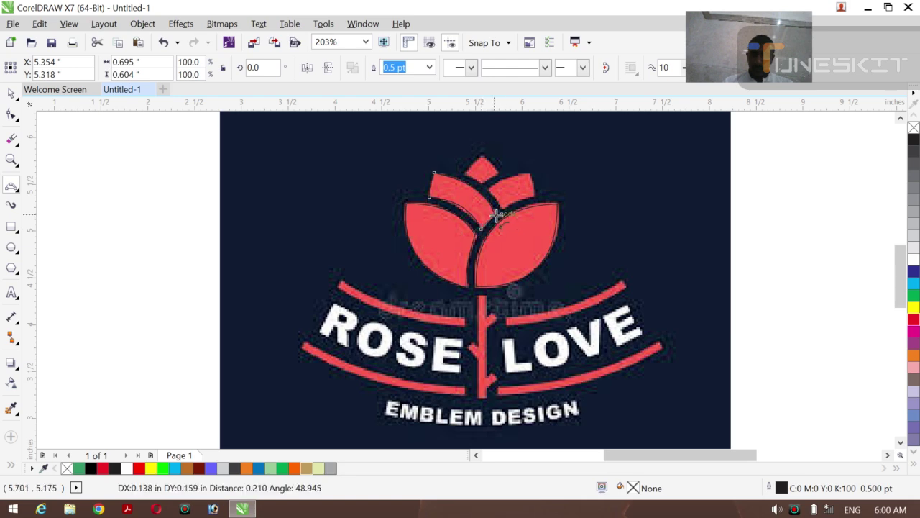
left_click(505, 223)
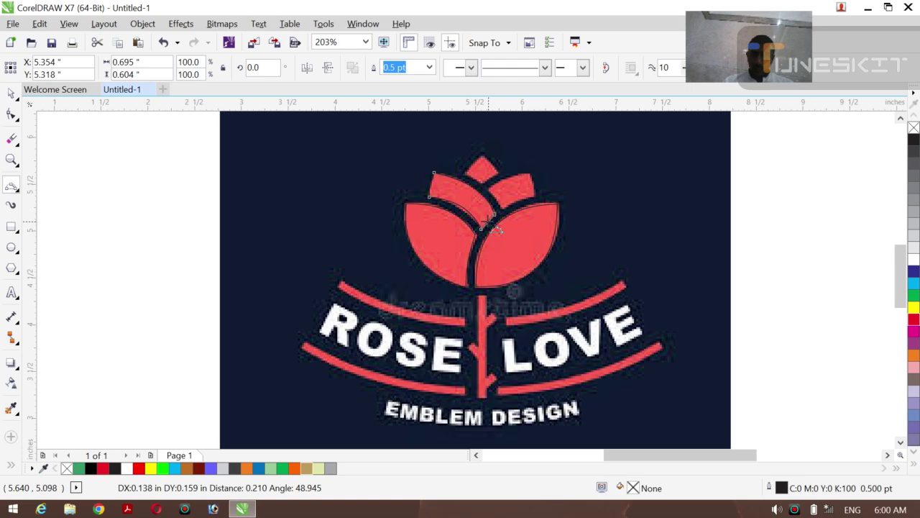
double_click(498, 229)
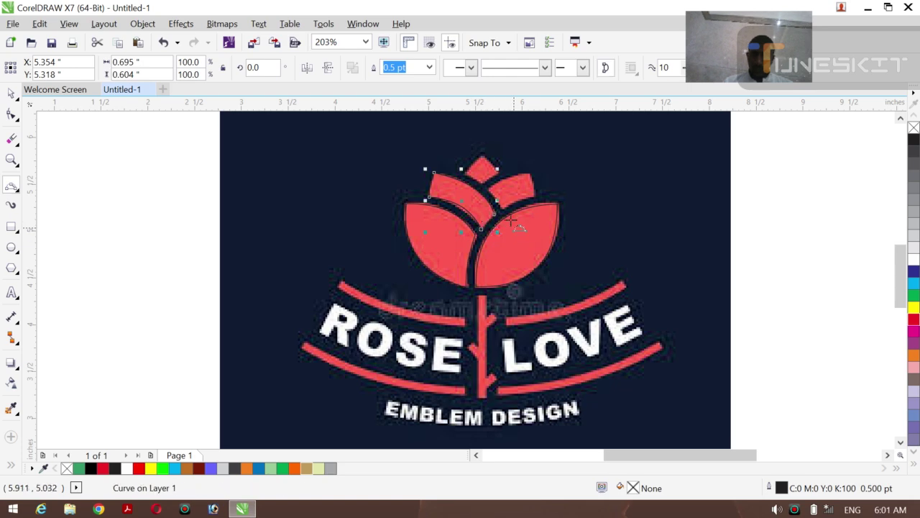
Step: Trace the upper and outer edges of the middle-right petal with two joined 3-Point Curves, about 0.47 by 0.23 inches overall
left_click(533, 181)
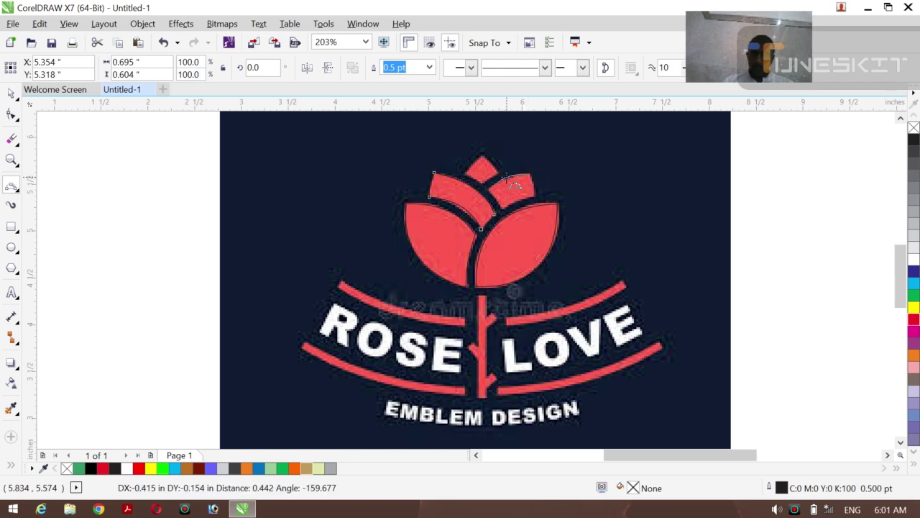
double_click(508, 179)
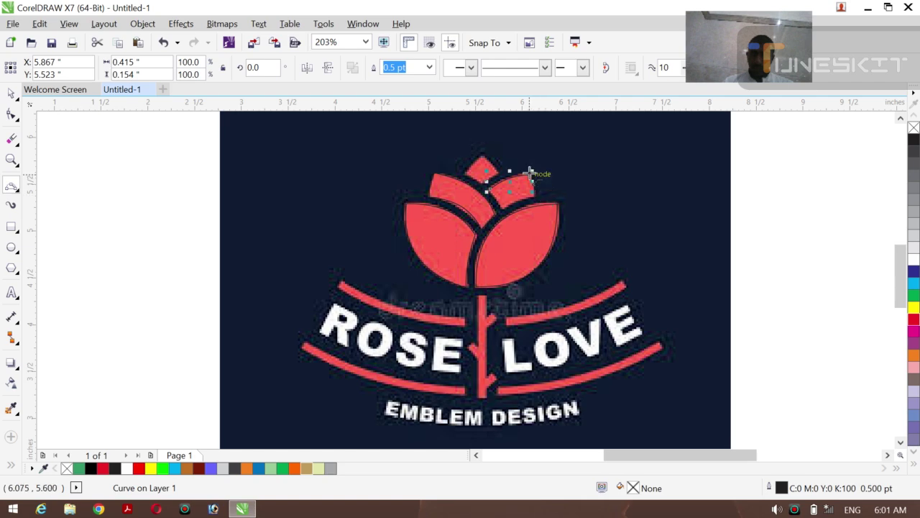
left_click(529, 174)
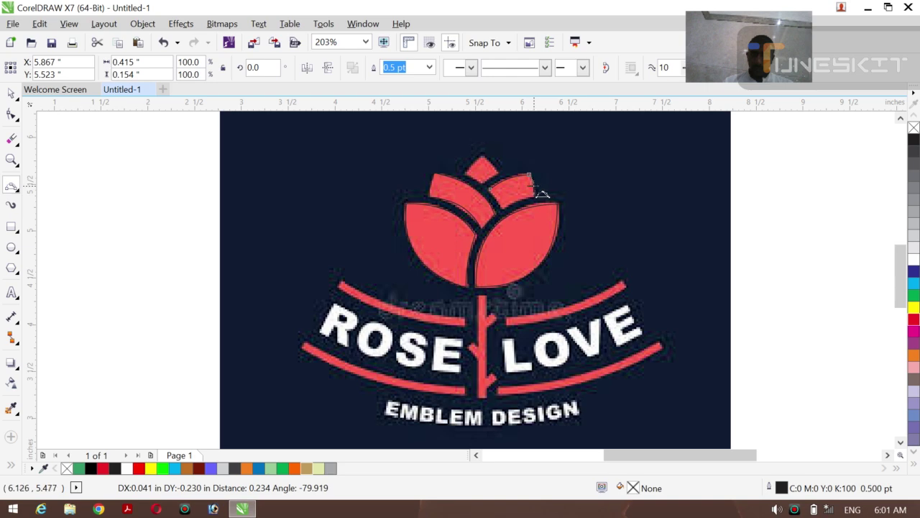
double_click(541, 193)
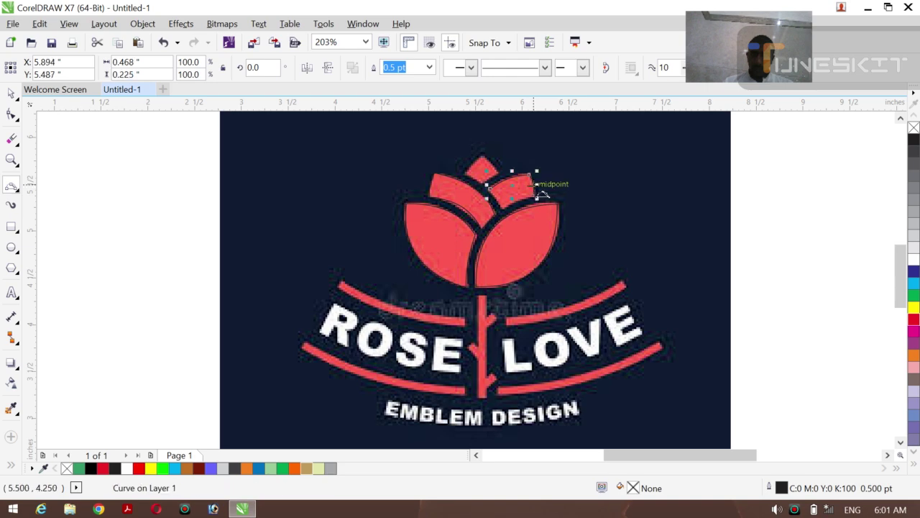
Step: Try to close the middle-right petal with 3-Point Curves along its inner and lower edges, and undo both curves
left_click(490, 189)
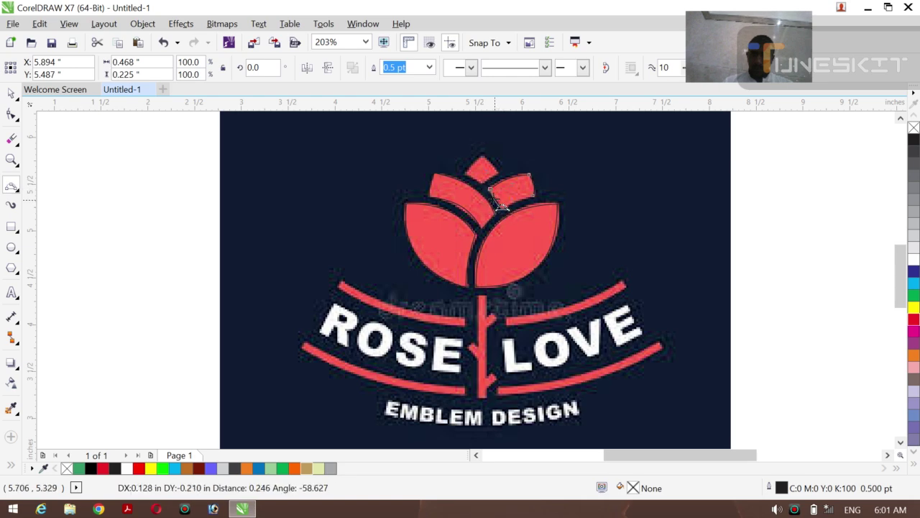
double_click(504, 203)
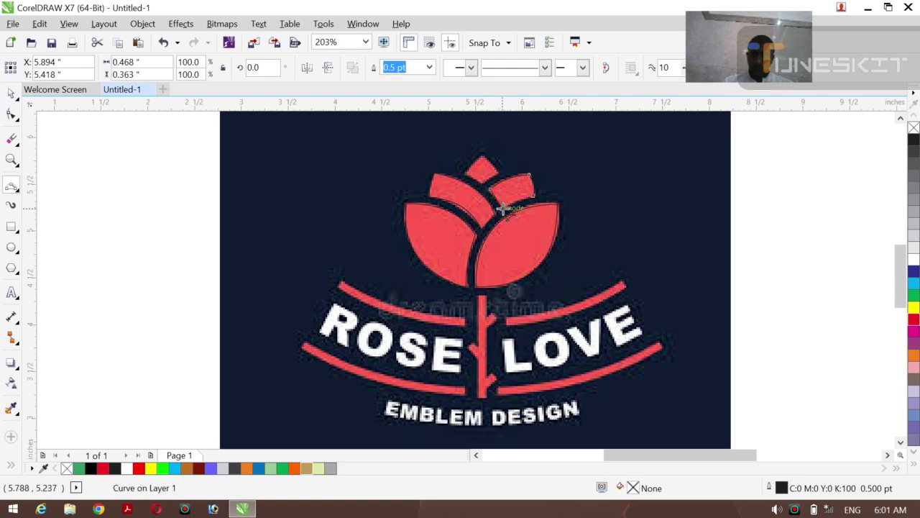
left_click(504, 208)
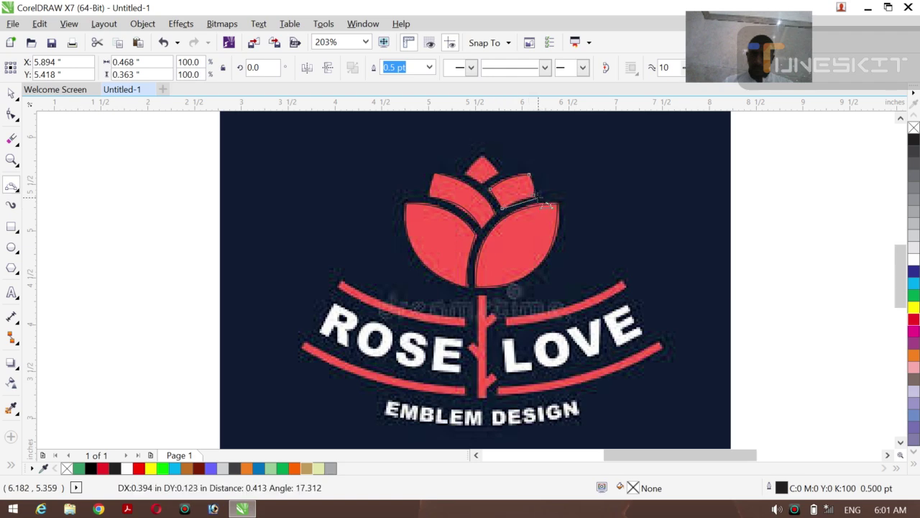
double_click(541, 207)
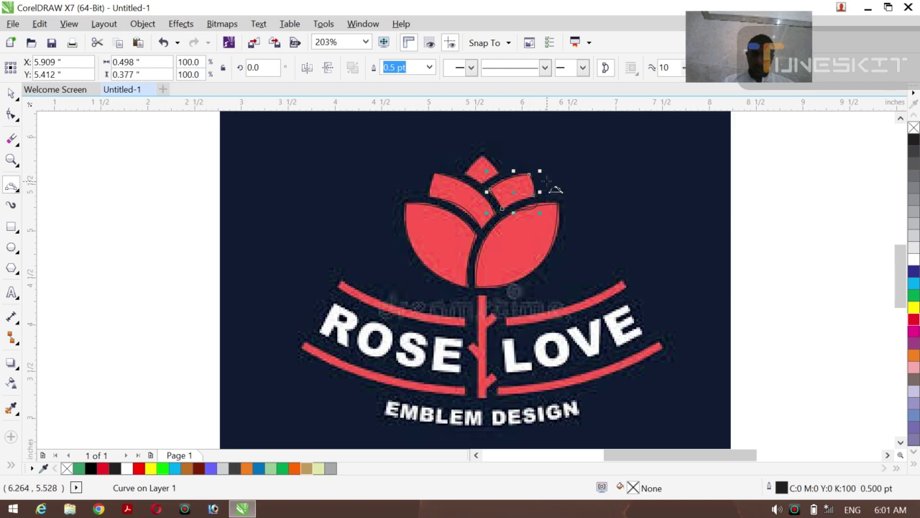
key("ctrl+z")
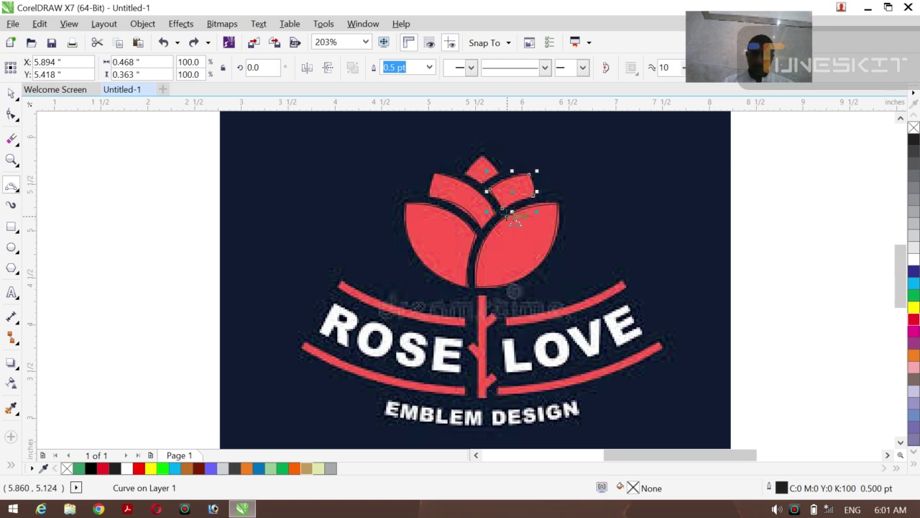
key("ctrl+z")
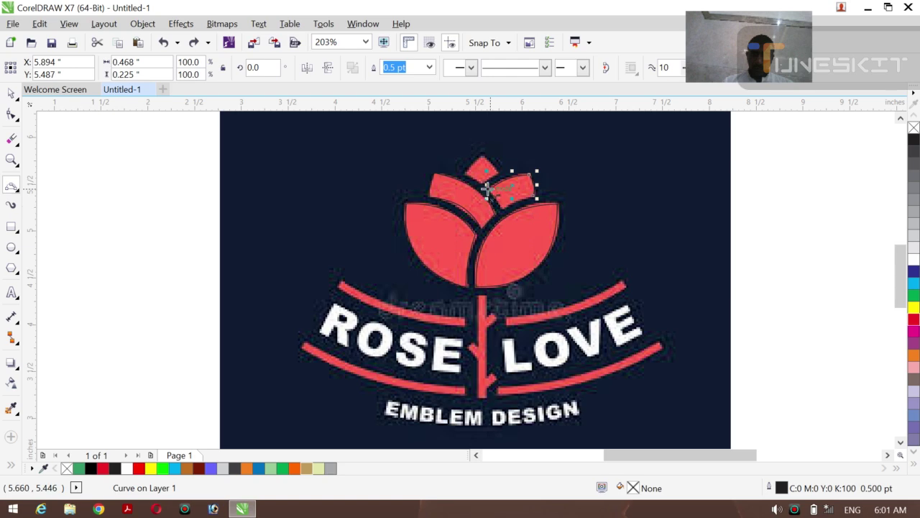
Step: Close the middle-right petal with 3-Point Curves along its inner and lower edges, making it about 0.47 by 0.38 inches, and deselect it
left_click_drag(487, 189, 504, 209)
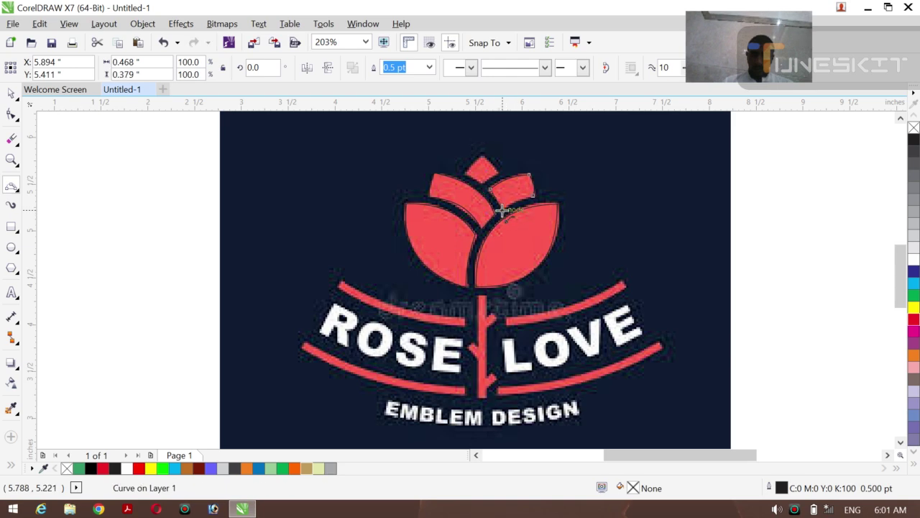
left_click_drag(501, 209, 524, 201)
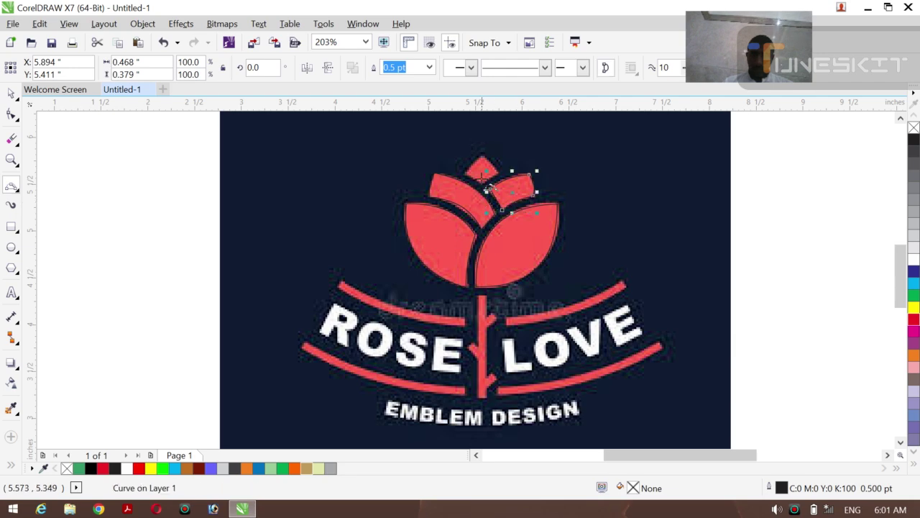
key("Escape")
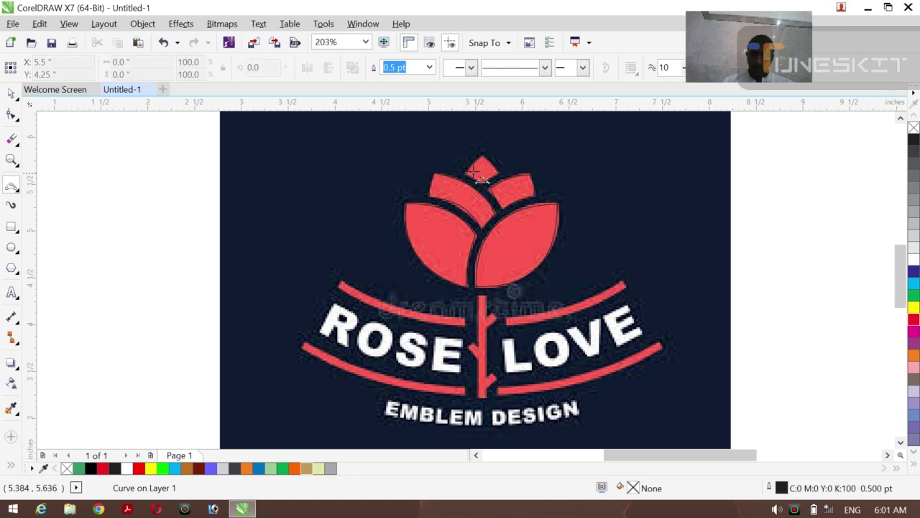
Step: Trace the small topmost petal as a closed diamond-like outline of joined 3-Point Curves, about 0.33 by 0.29 inches
mouse_move(489, 163)
left_mouse_down()
mouse_move(474, 182)
mouse_move(480, 169)
mouse_move(496, 169)
left_mouse_up()
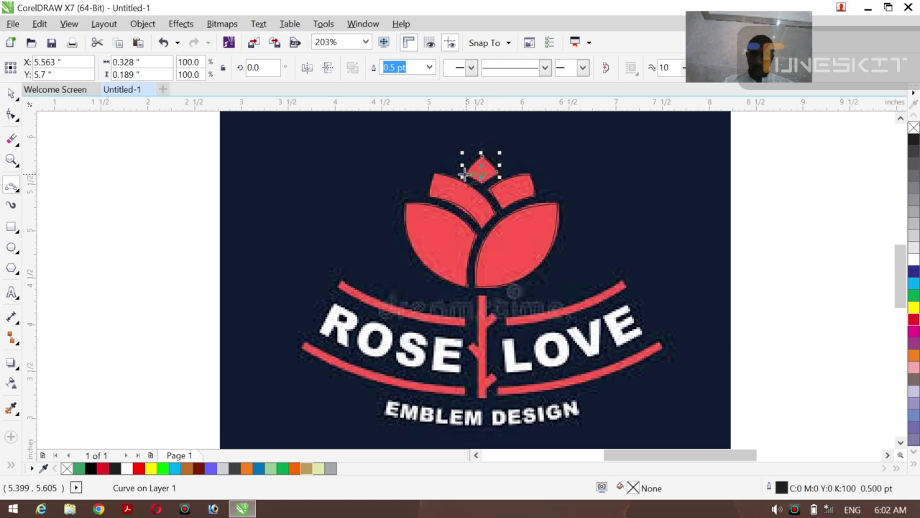
left_click_drag(466, 173, 482, 186)
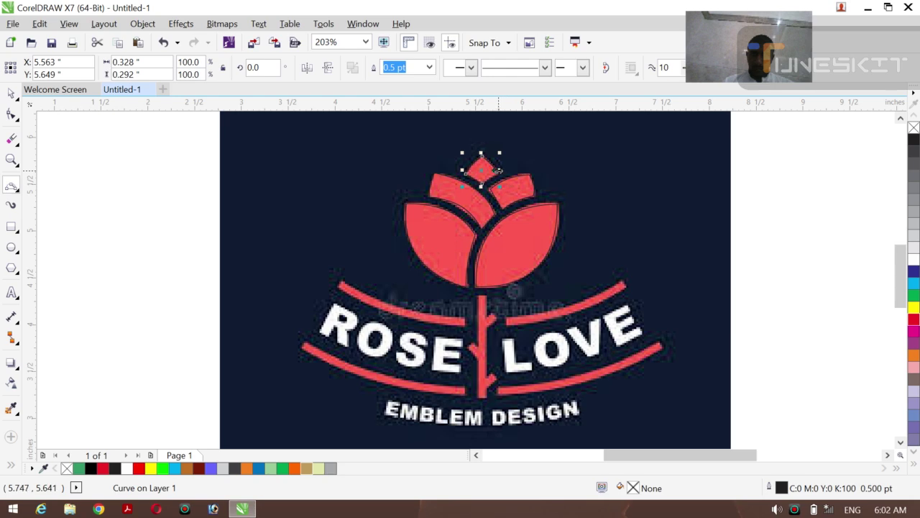
mouse_move(498, 171)
left_mouse_down()
mouse_move(483, 184)
mouse_move(490, 193)
mouse_move(495, 185)
left_mouse_up()
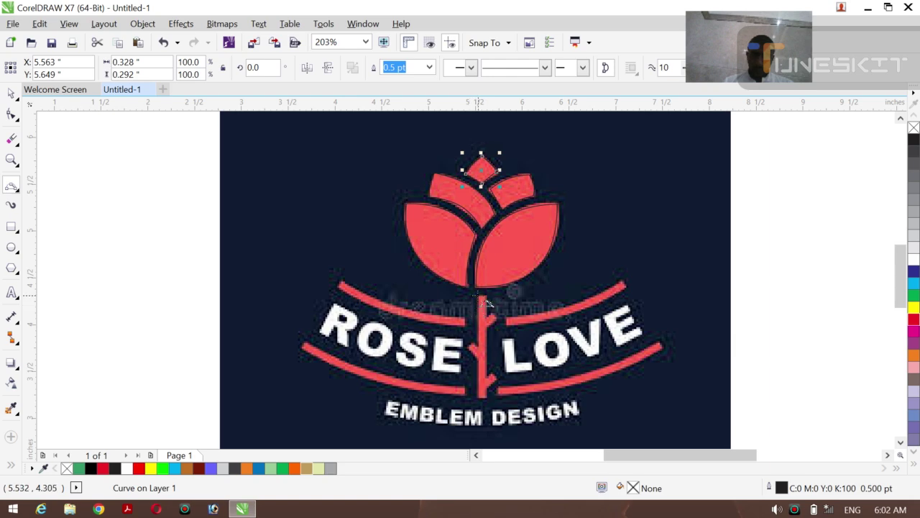
Step: Trace the stem, about 0.09 by 1.12 inches, and its upper-right thorn, about 0.12 by 0.14 inches, with 3-Point Curves
left_click_drag(488, 304, 486, 406)
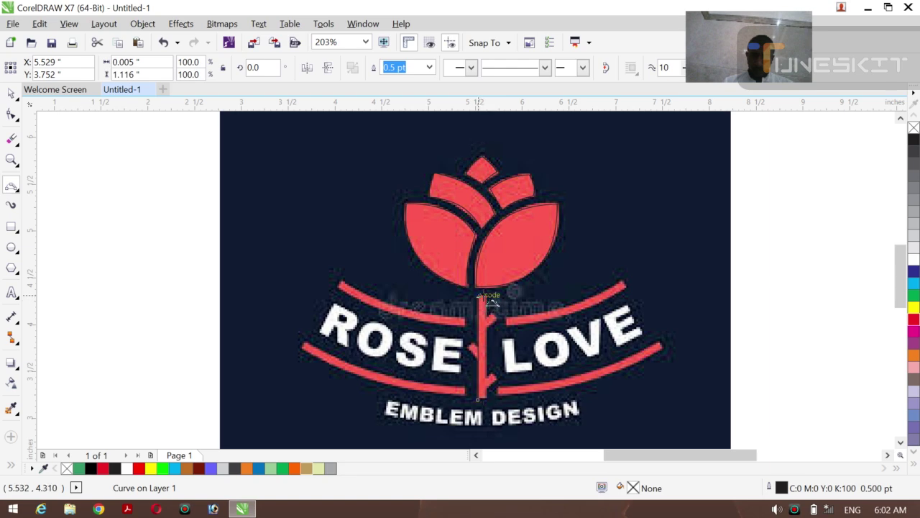
left_click_drag(478, 294, 486, 402)
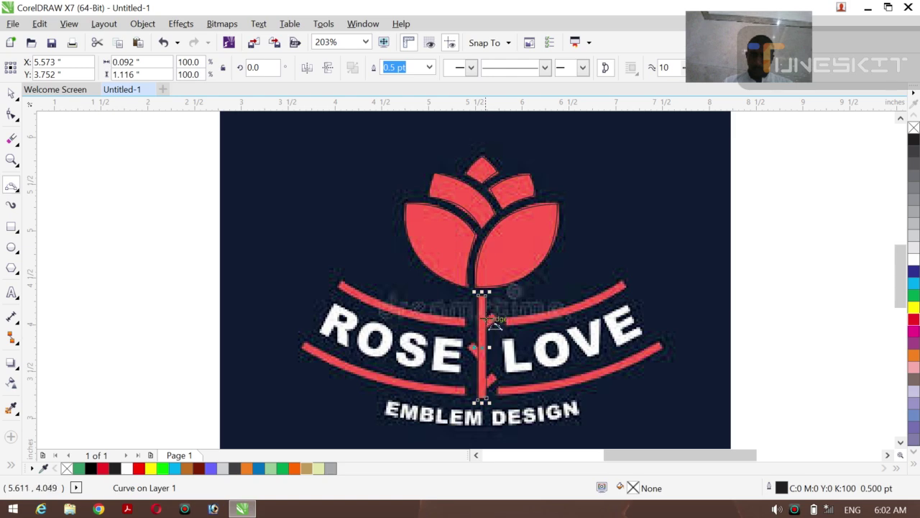
left_click_drag(492, 322, 493, 314)
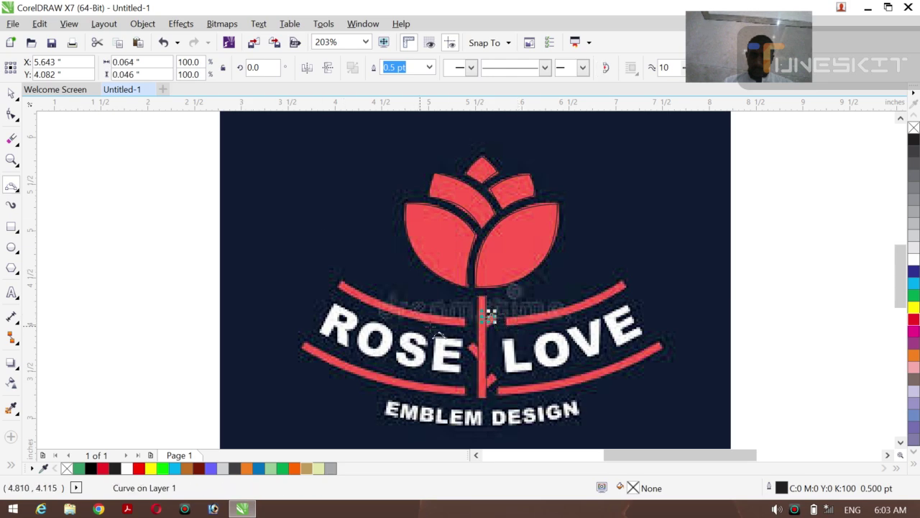
left_click(491, 332)
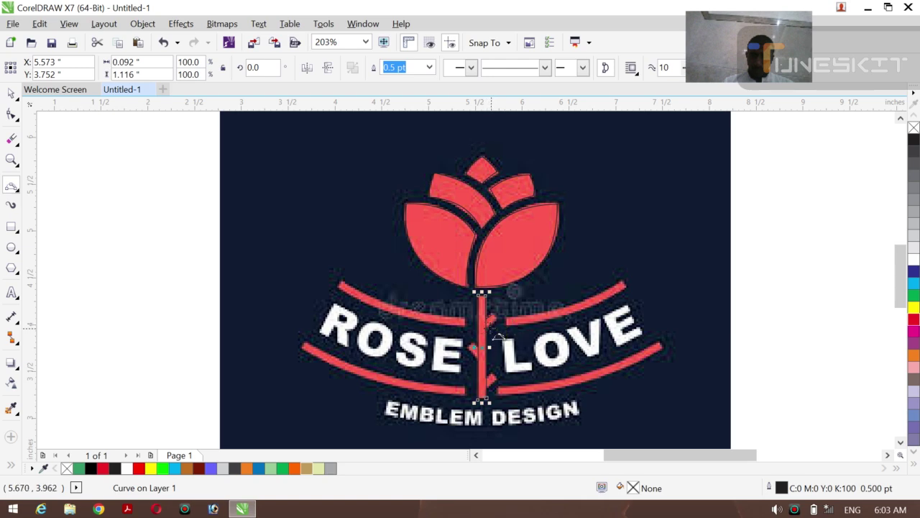
mouse_move(495, 335)
left_mouse_down()
mouse_move(505, 325)
mouse_move(492, 316)
left_mouse_up()
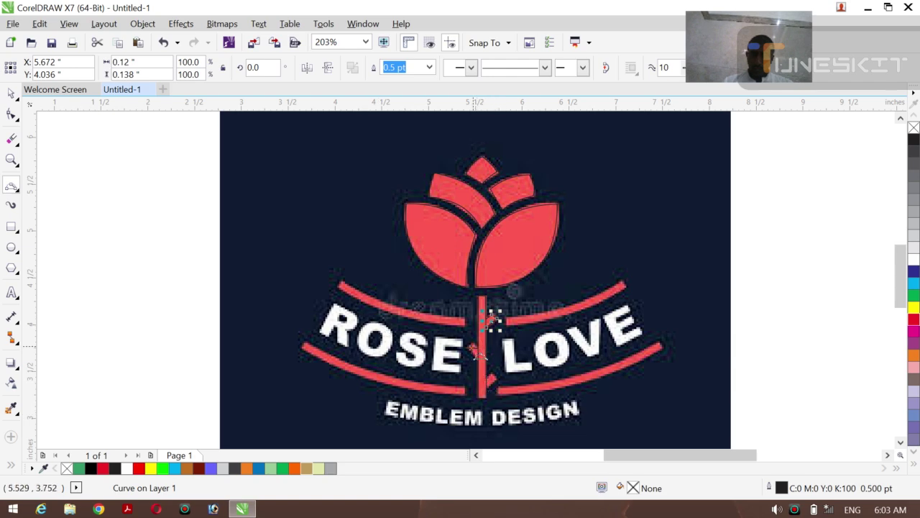
Step: Try to trace the thorn on the stem's left side with 3-Point Curves, undo the last curve and clear the selection
left_click_drag(488, 356, 474, 346)
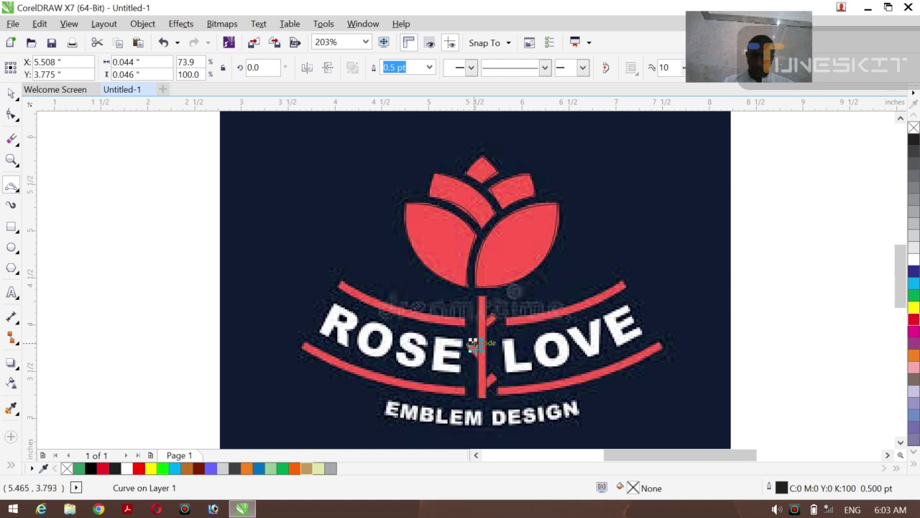
key("ctrl+z")
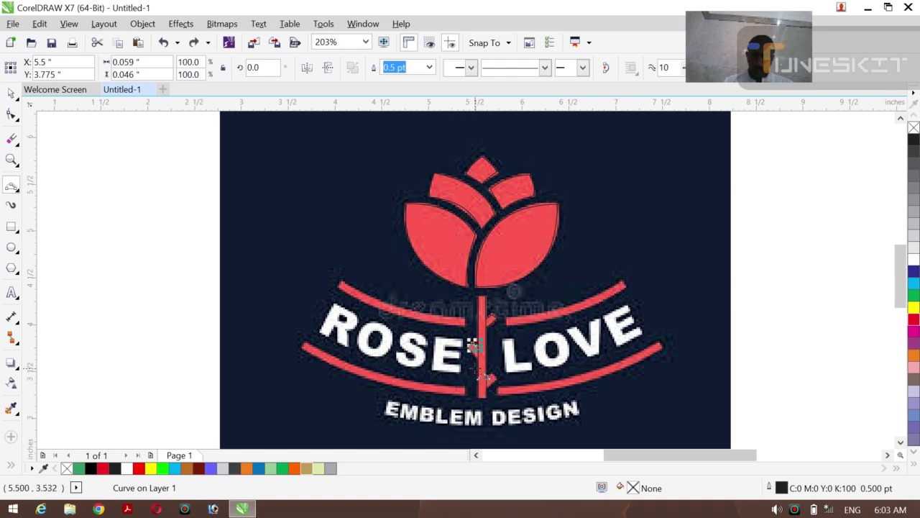
key("Escape")
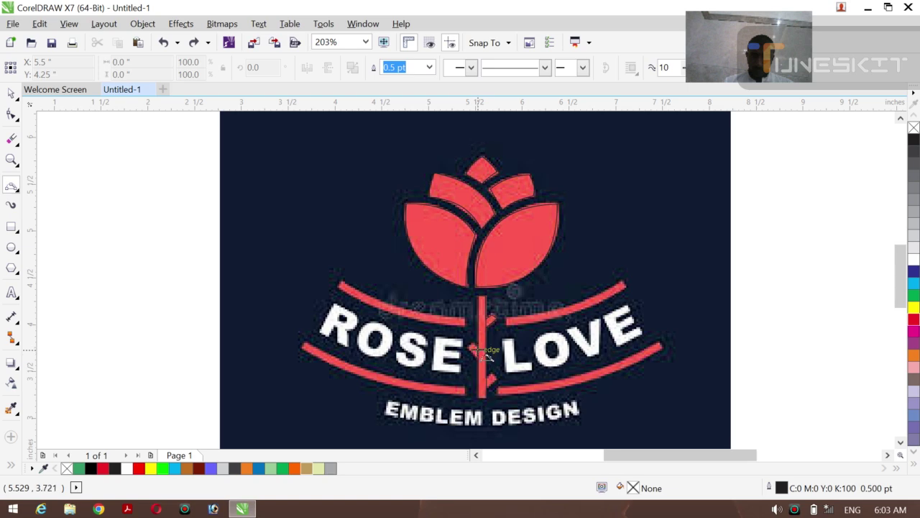
Step: Trace the thorn on the stem's left side with two joined 3-Point Curves, about 0.11 by 0.17 inches overall
left_click(481, 351)
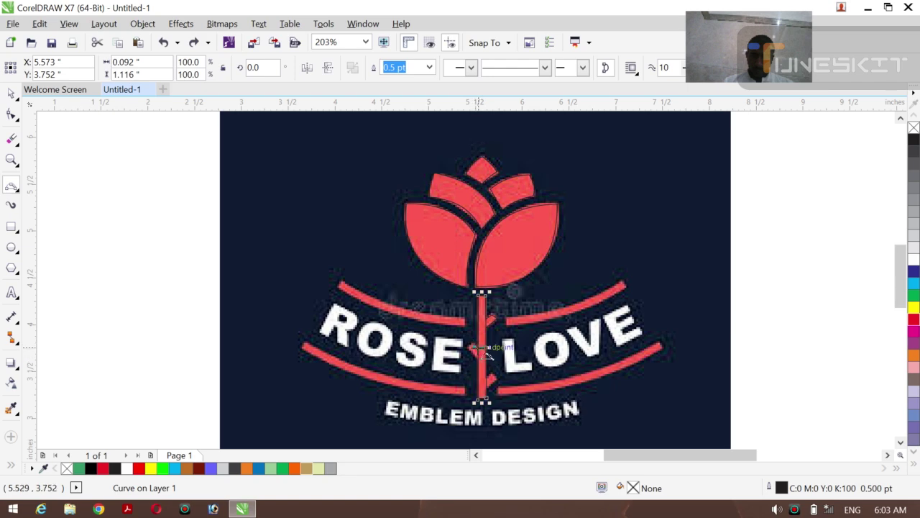
mouse_move(478, 350)
left_mouse_down()
mouse_move(471, 340)
mouse_move(472, 349)
left_mouse_up()
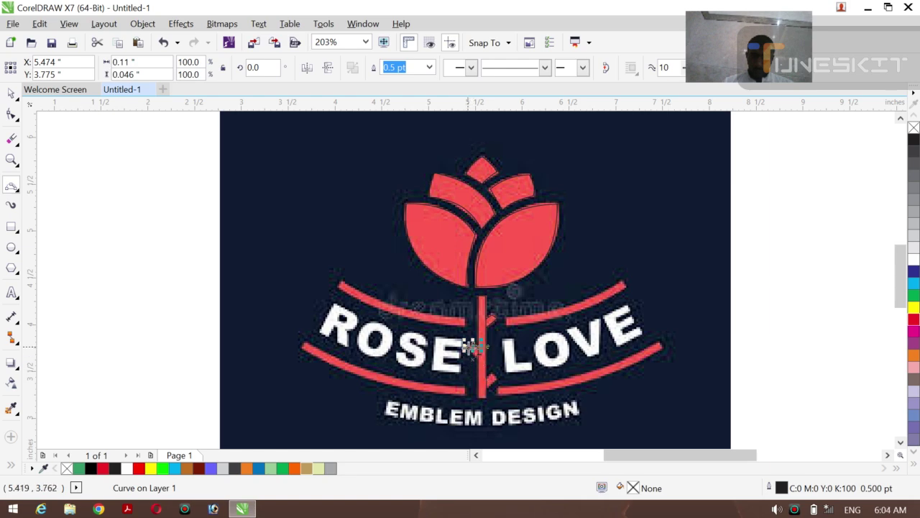
left_click_drag(468, 347, 478, 359)
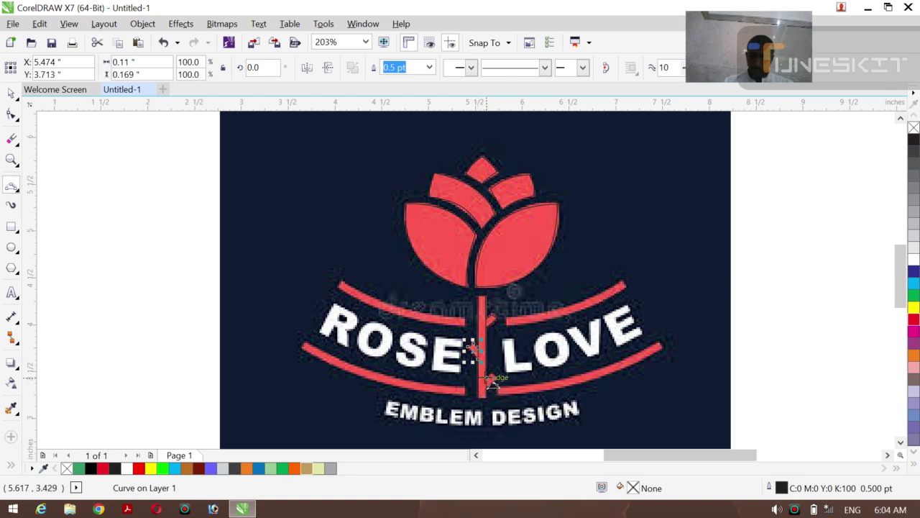
Step: Try to trace the stem's lower-right thorn with 3-Point Curves, undo the last change and clear the selection
left_click_drag(491, 383, 495, 379)
left_click_drag(489, 372, 506, 388)
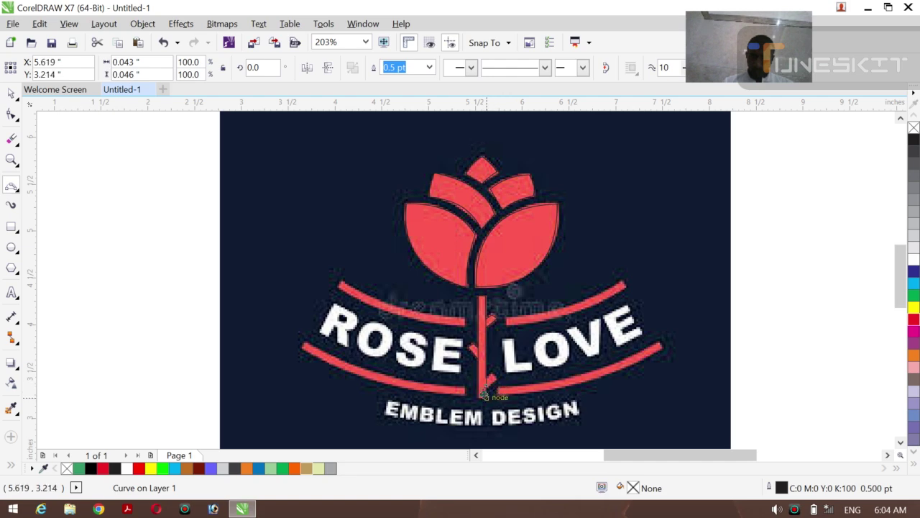
key("F10")
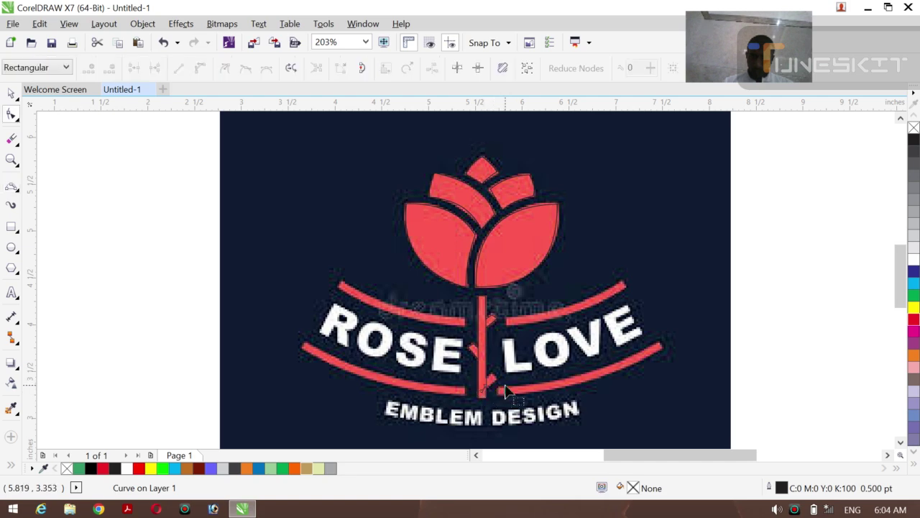
key("ctrl+z")
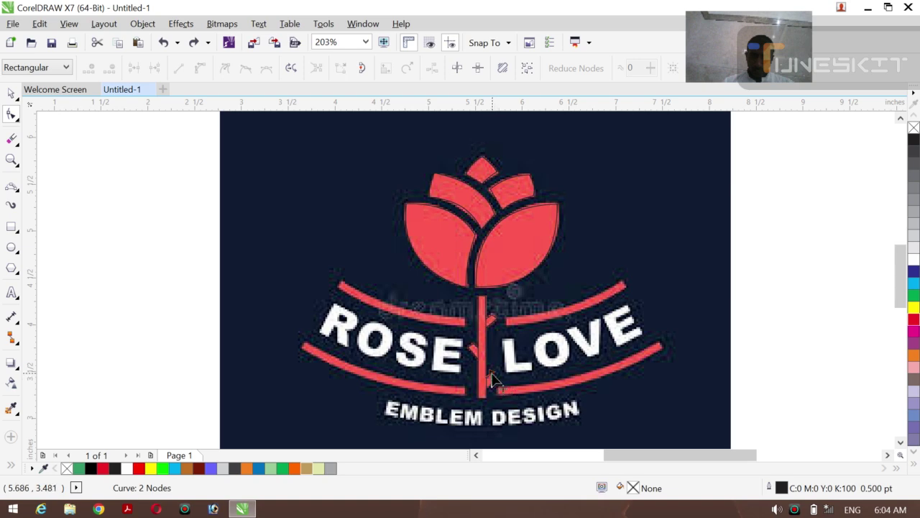
left_click(10, 189)
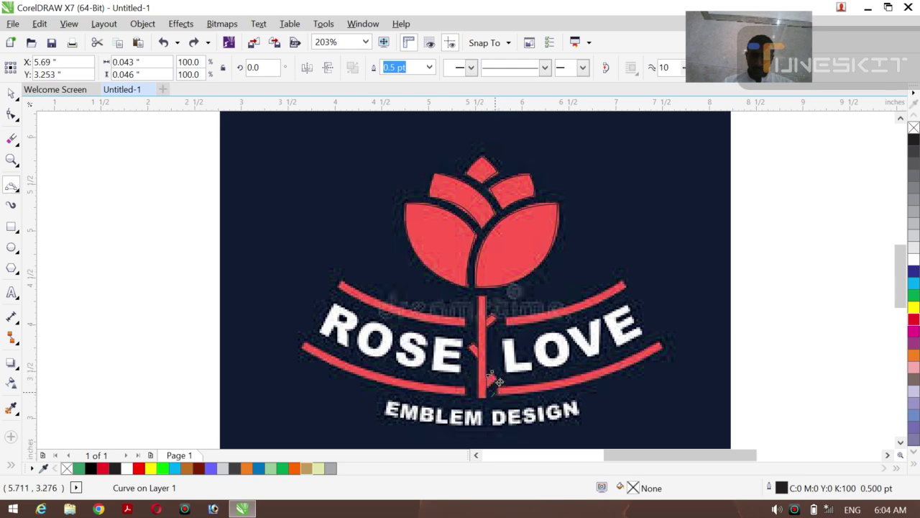
left_click(500, 392)
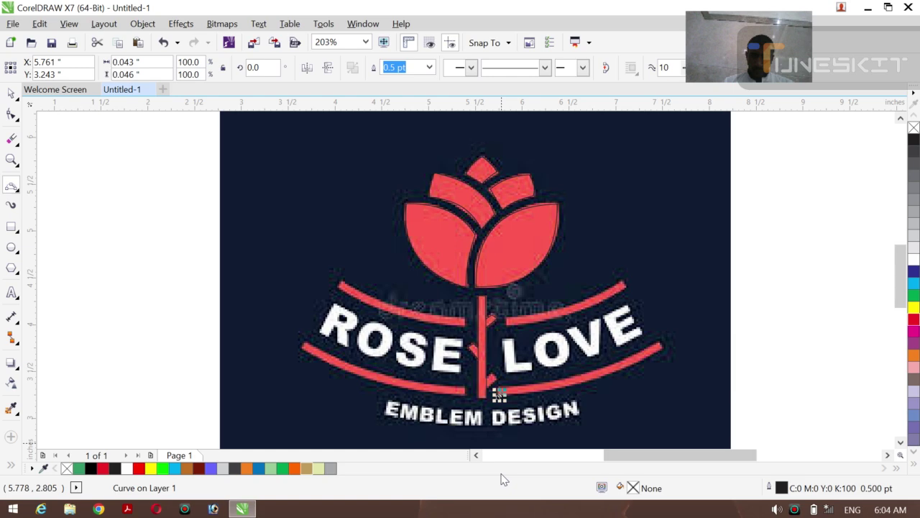
key("Escape")
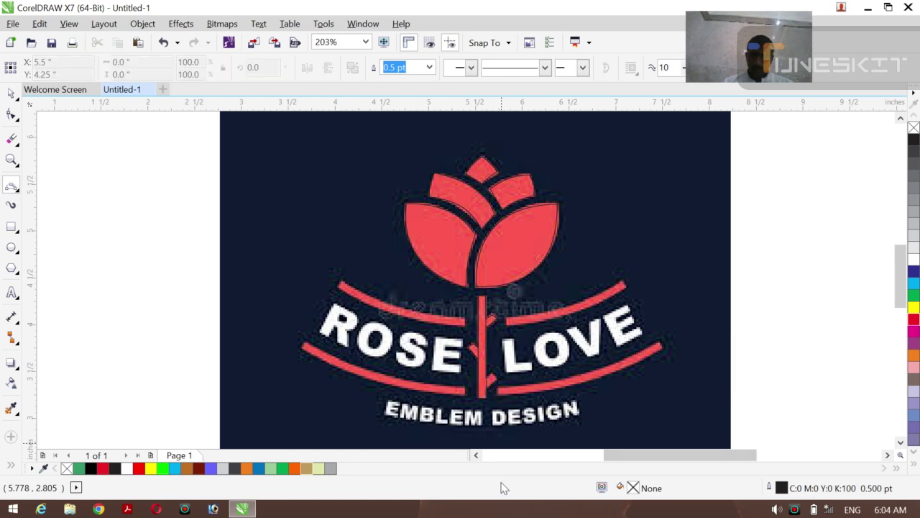
Step: Try to trace the stem's lower-right thorn with the Pen tool, undo the last change and leave the tool
left_click(16, 192)
left_click(69, 232)
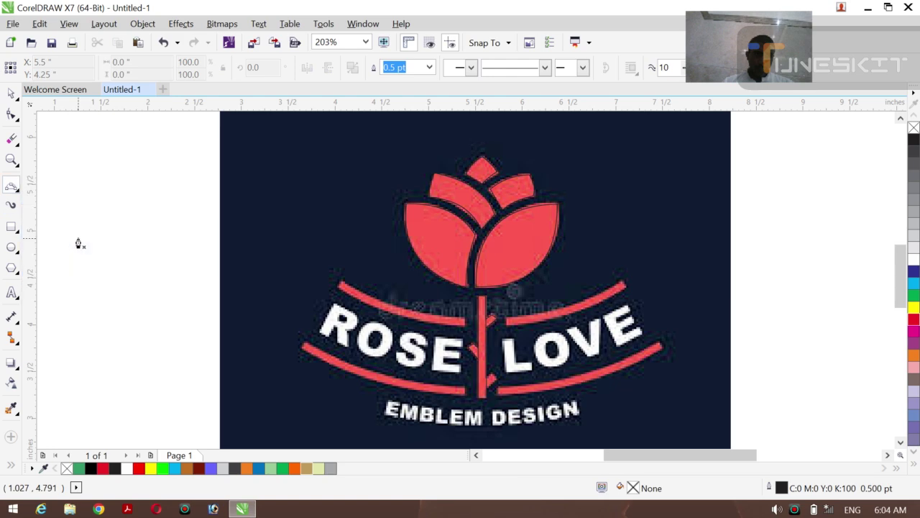
left_click(486, 385)
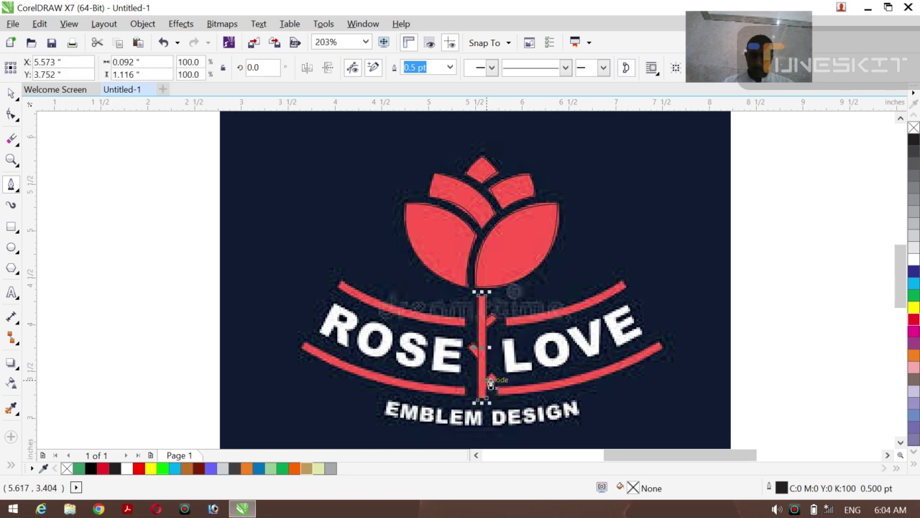
left_click(492, 381)
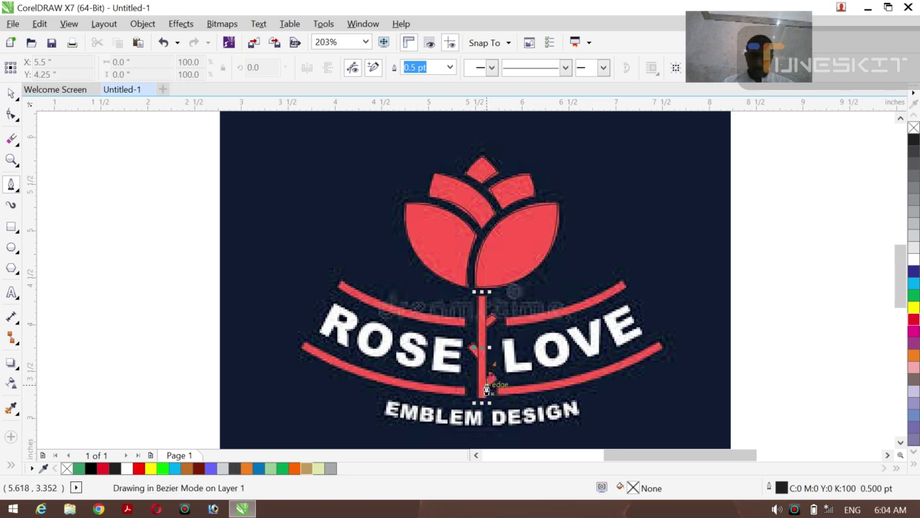
left_click_drag(484, 386, 488, 381)
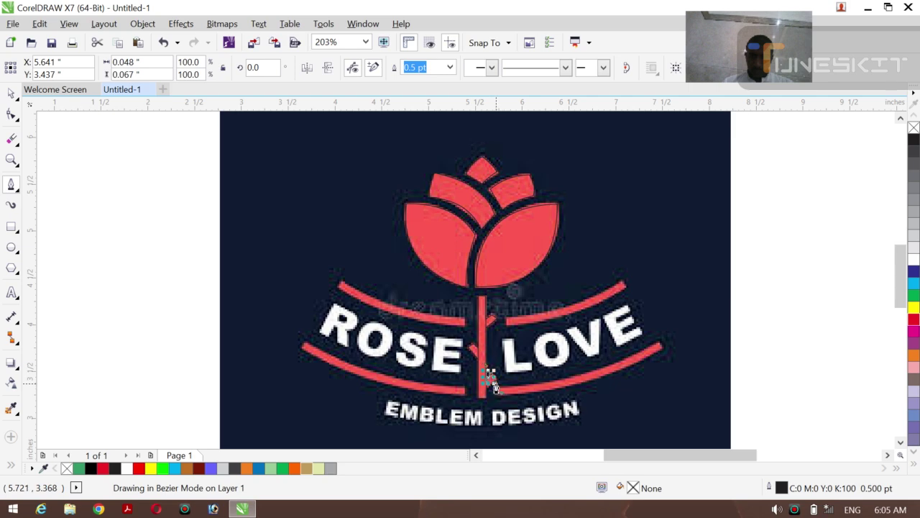
left_click(491, 379)
key("ctrl+z")
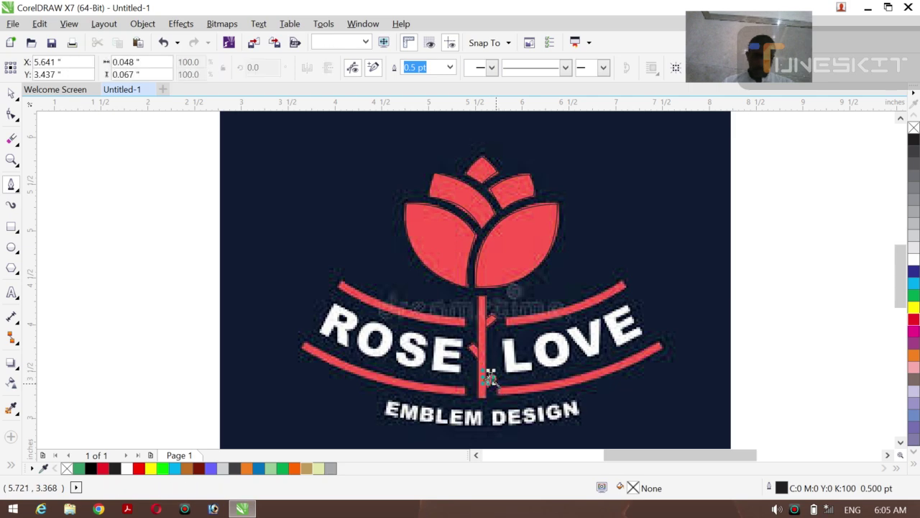
key("Escape")
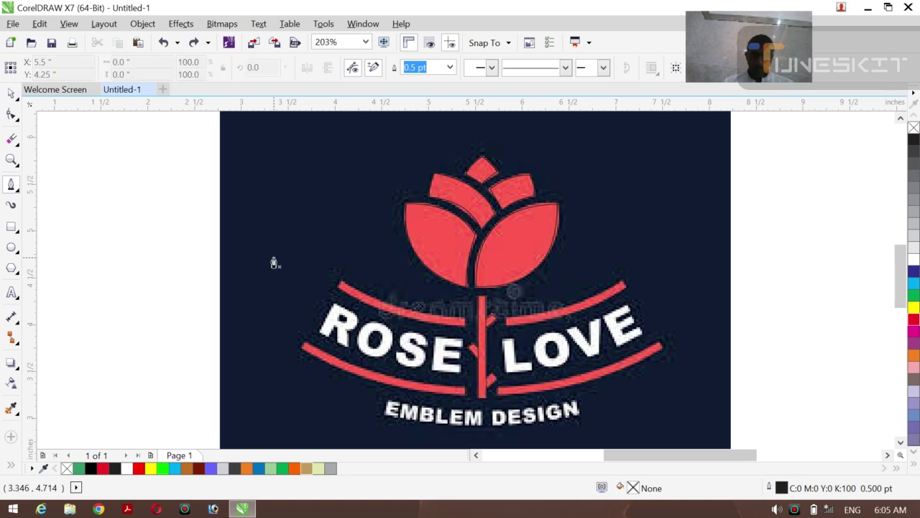
left_click(12, 93)
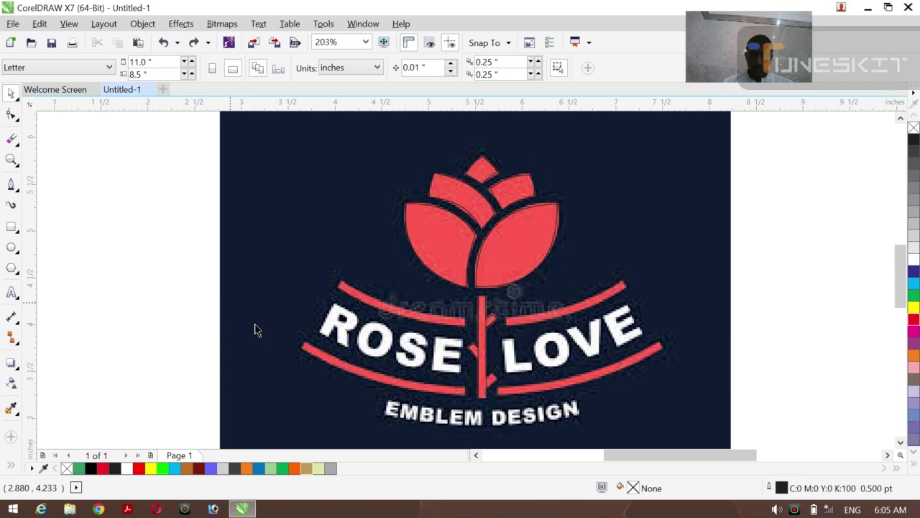
Step: Trace the upper edge, outer end and lower edge of the ribbon band above ROSE with the Pen tool, about 1.33 by 0.47 inches
left_click(12, 184)
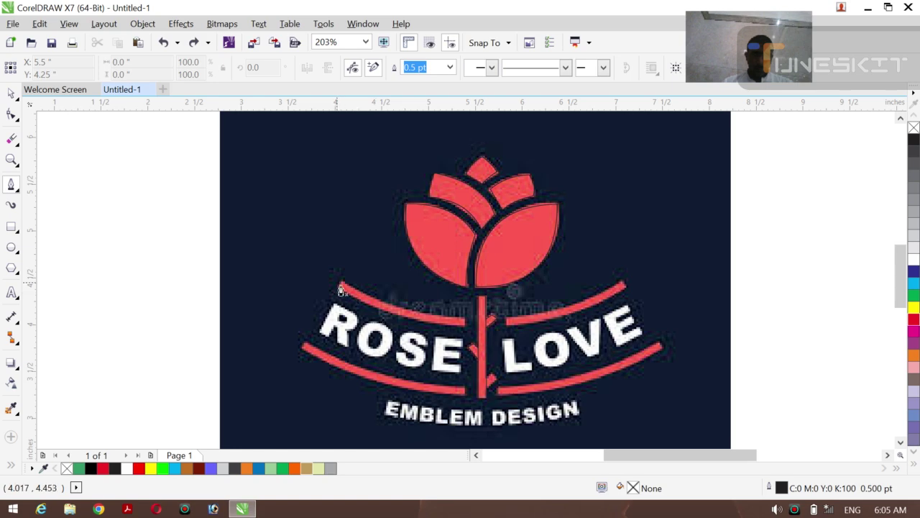
left_click(342, 283)
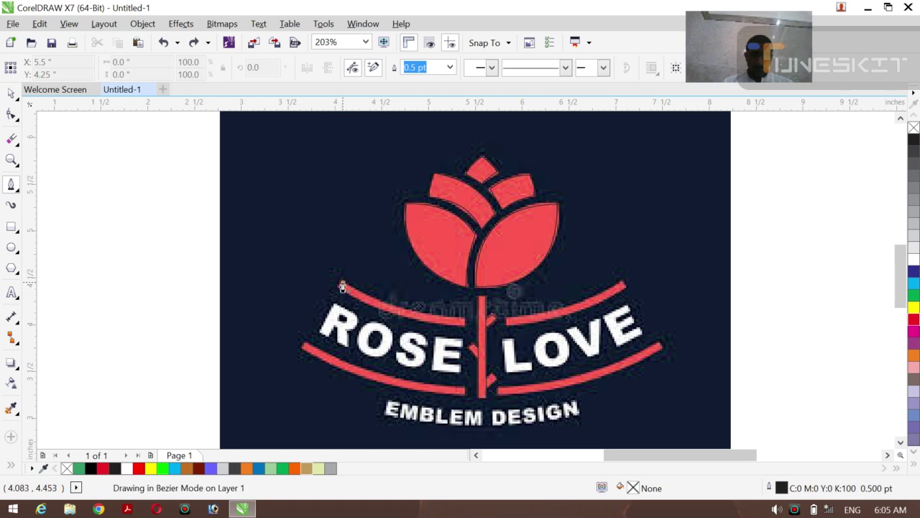
mouse_move(463, 324)
left_mouse_down()
mouse_move(468, 281)
mouse_move(491, 320)
mouse_move(551, 328)
left_mouse_up()
key("space")
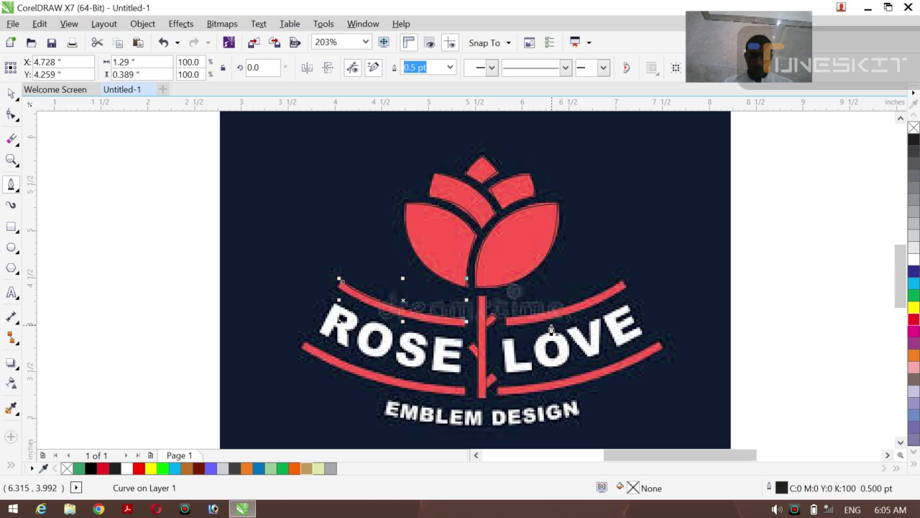
left_click(343, 288)
left_click(338, 284)
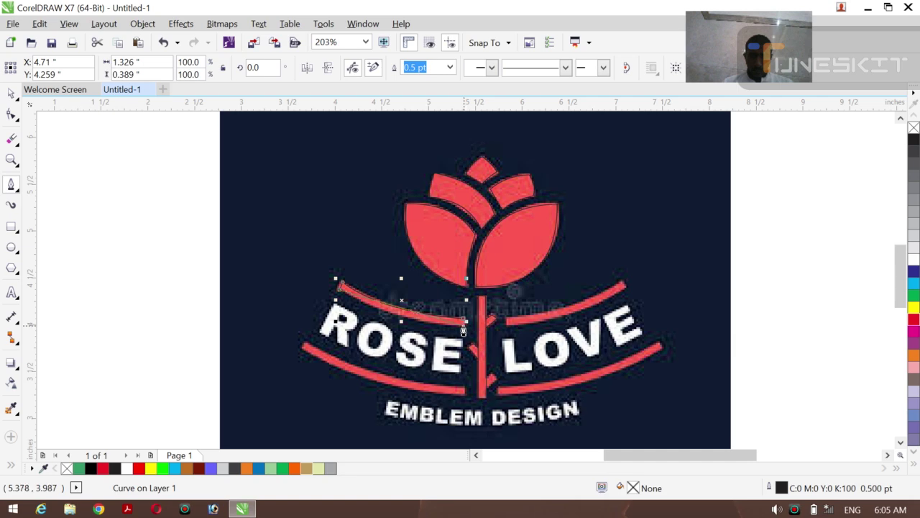
mouse_move(463, 329)
left_mouse_down()
mouse_move(506, 331)
mouse_move(514, 317)
mouse_move(533, 330)
left_mouse_up()
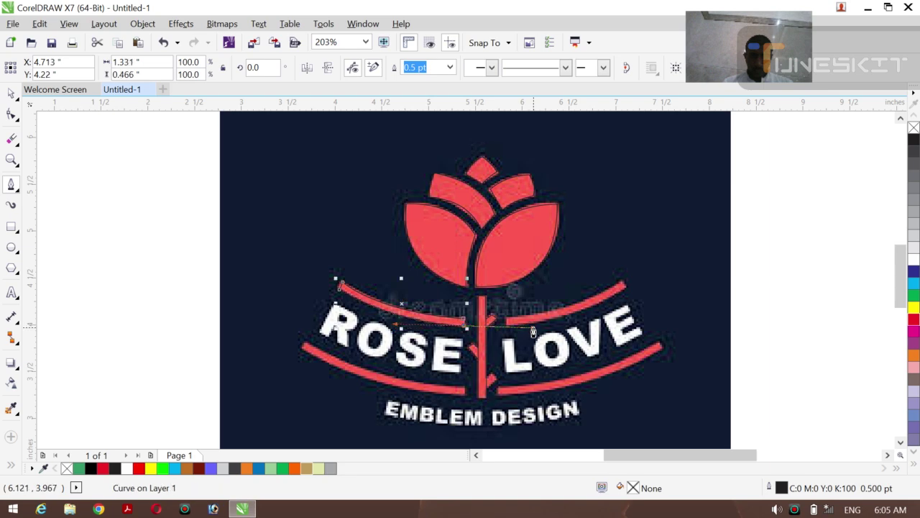
Step: Close the inner end of the band above ROSE with a short Pen curve, about 0.01 by 0.17 inches
left_click(466, 325)
mouse_move(466, 325)
left_mouse_down()
mouse_move(476, 345)
mouse_move(464, 353)
left_mouse_up()
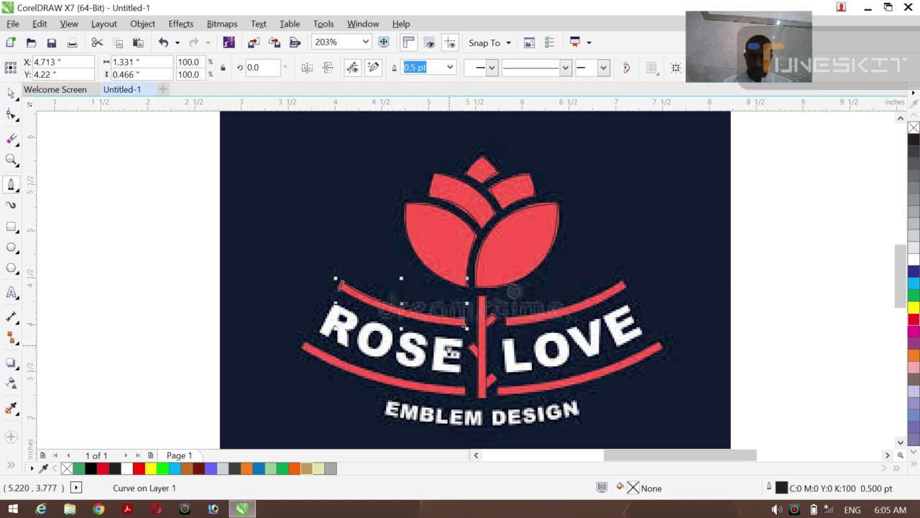
left_click(465, 317)
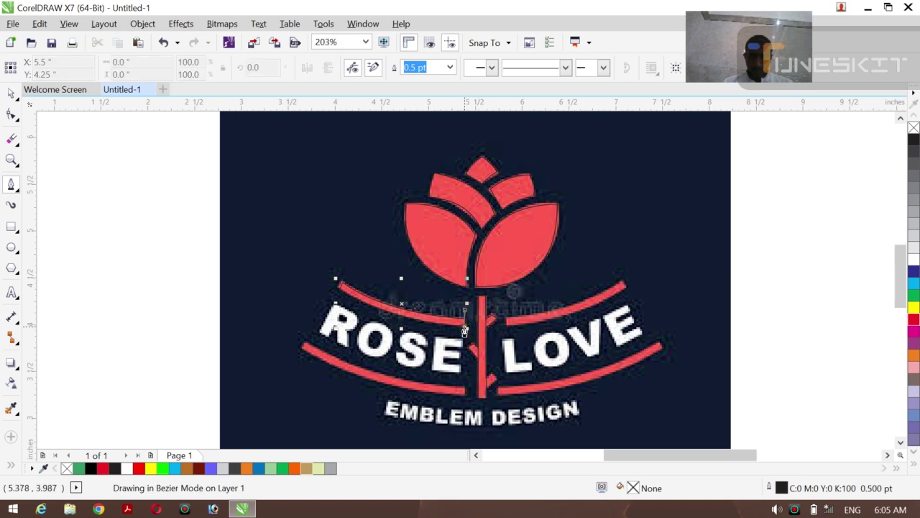
left_click(464, 329)
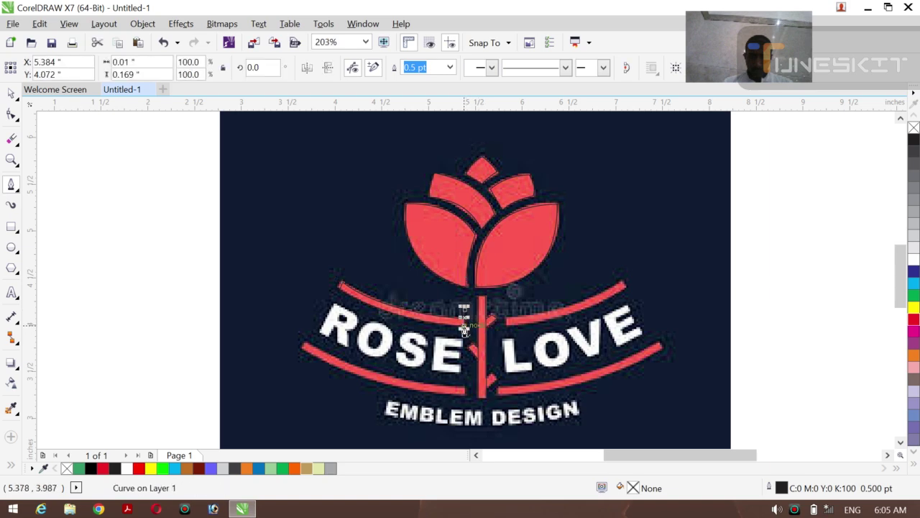
Step: Reshape the curve at the inner end of the band above ROSE by its nodes to about 0.005 by 0.084 inches
left_click(11, 114)
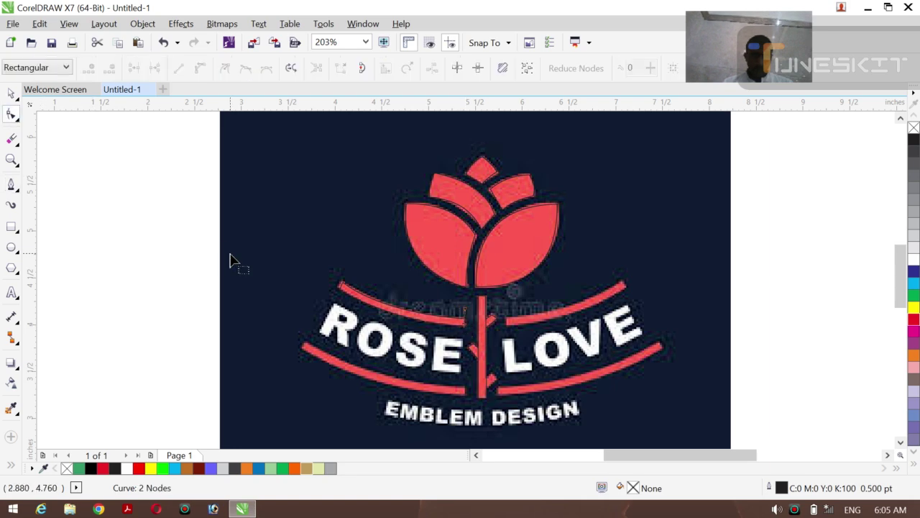
left_click(466, 316)
left_click_drag(466, 316, 473, 350)
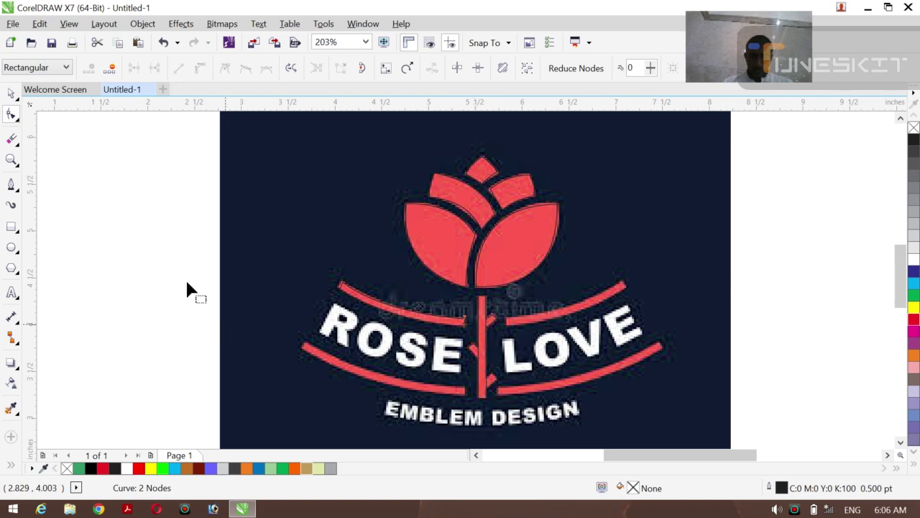
left_click(16, 98)
left_click(46, 90)
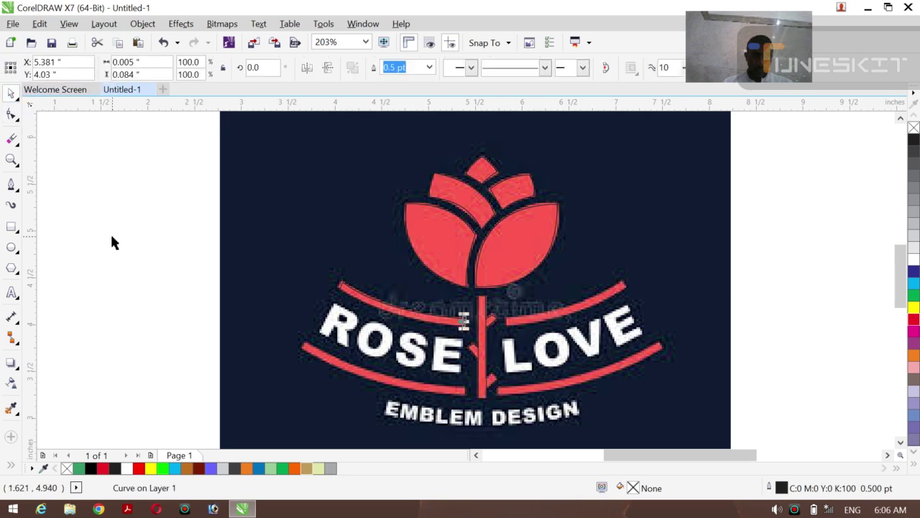
Step: Merge the outline of the band above ROSE and its separate inner end curve into a single curve
left_click(110, 232)
left_click_drag(148, 242, 469, 343)
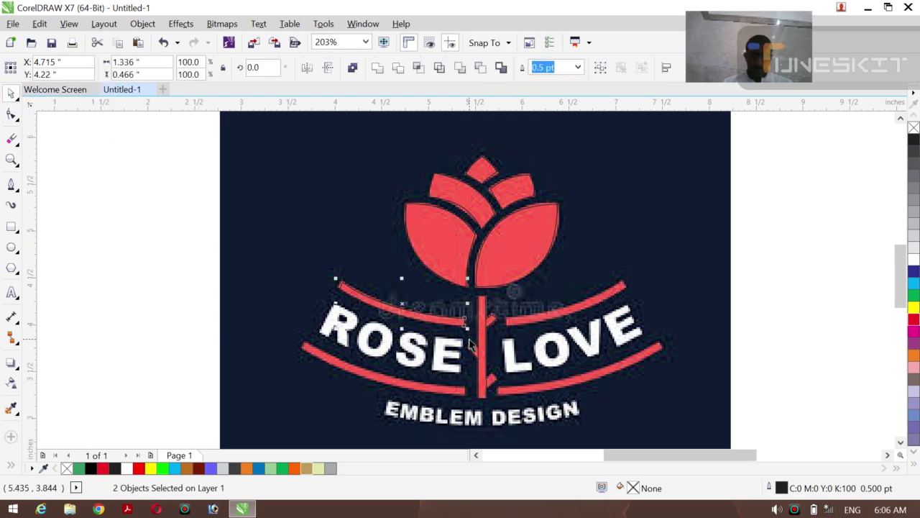
key("ctrl+g")
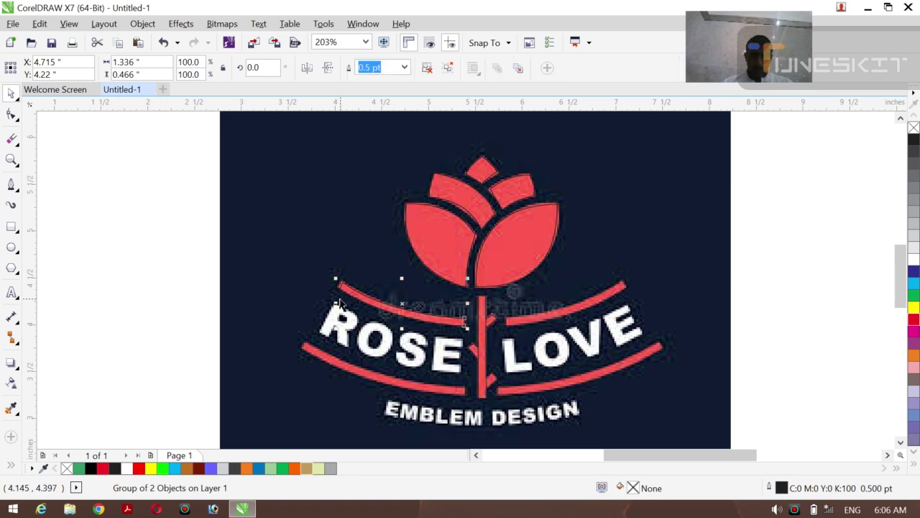
key("ctrl+u")
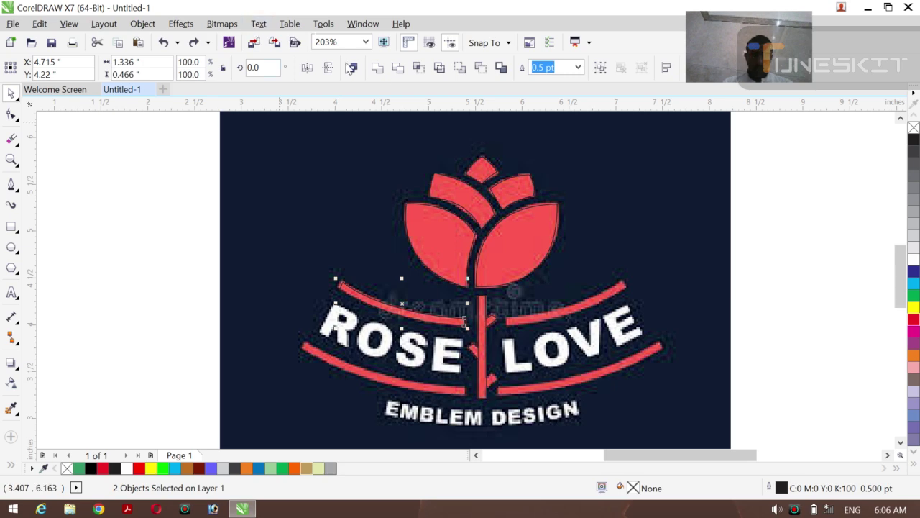
left_click(375, 70)
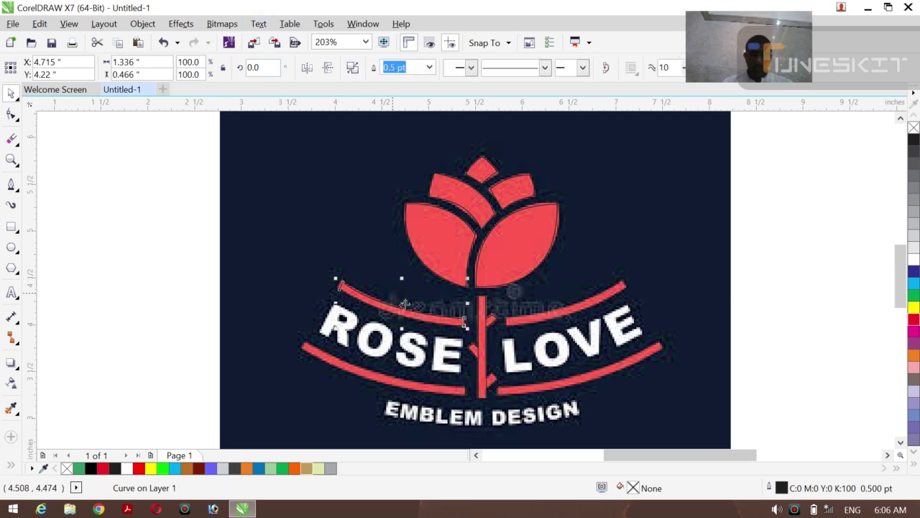
Step: Move the band outline over to LOVE and fit a copy rotated to 33.814° onto the band above LOVE, centred near X 6.5 inches
mouse_move(506, 321)
left_mouse_down()
mouse_move(626, 352)
mouse_move(546, 316)
mouse_move(575, 338)
mouse_move(566, 338)
left_mouse_up()
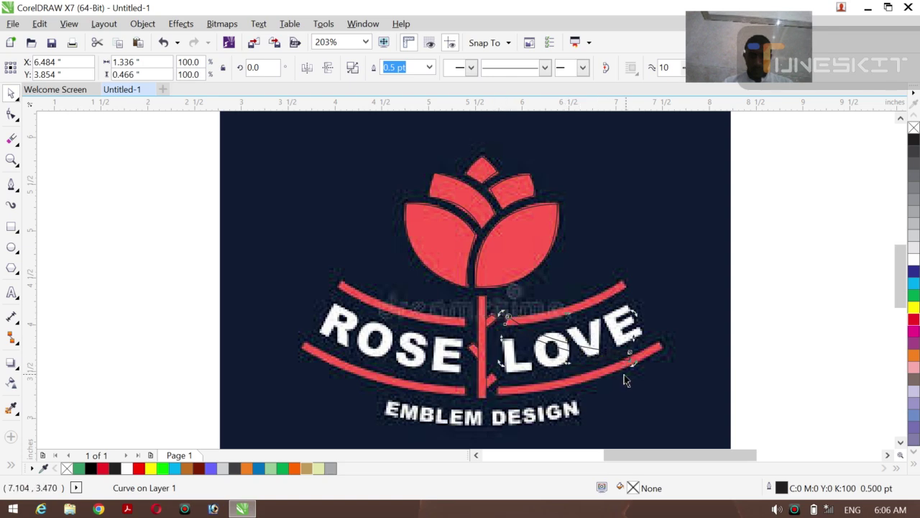
left_click_drag(630, 364, 617, 288)
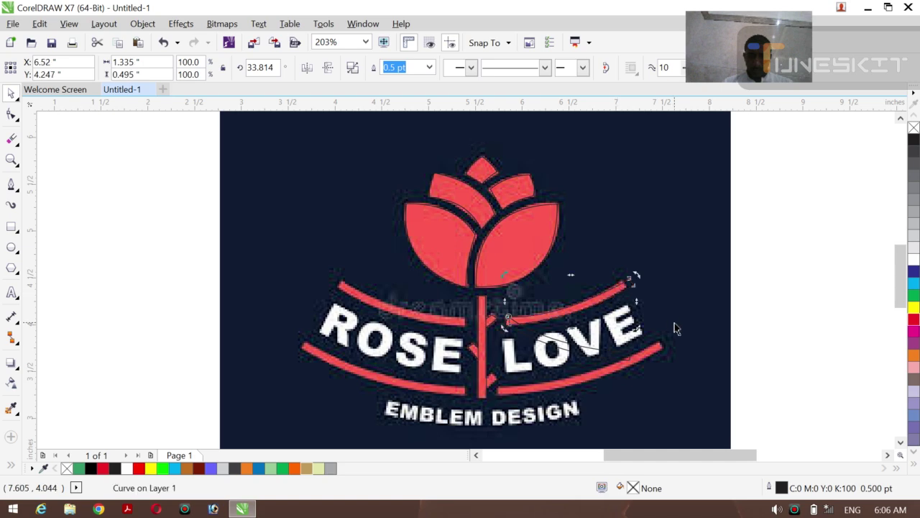
key("Left")
key("Left")
key("Up")
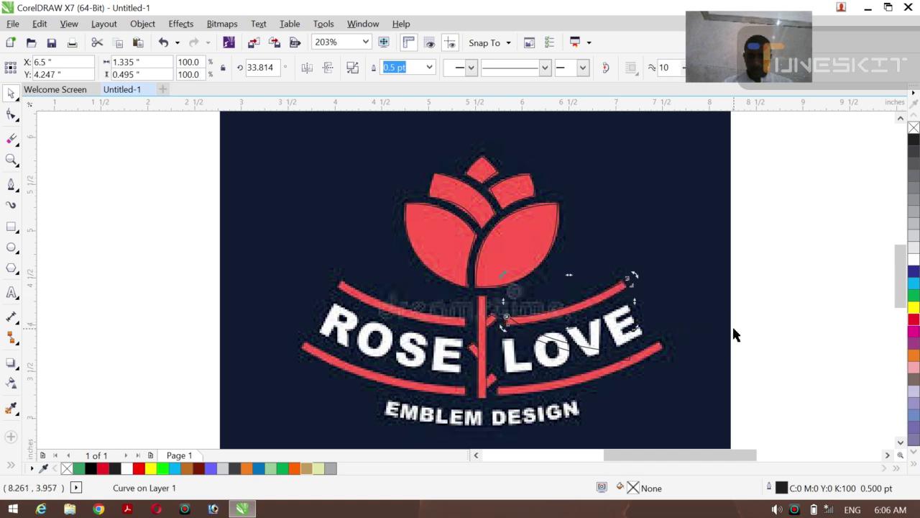
left_click(373, 302)
left_click_drag(373, 302, 314, 302)
key("ctrl+z")
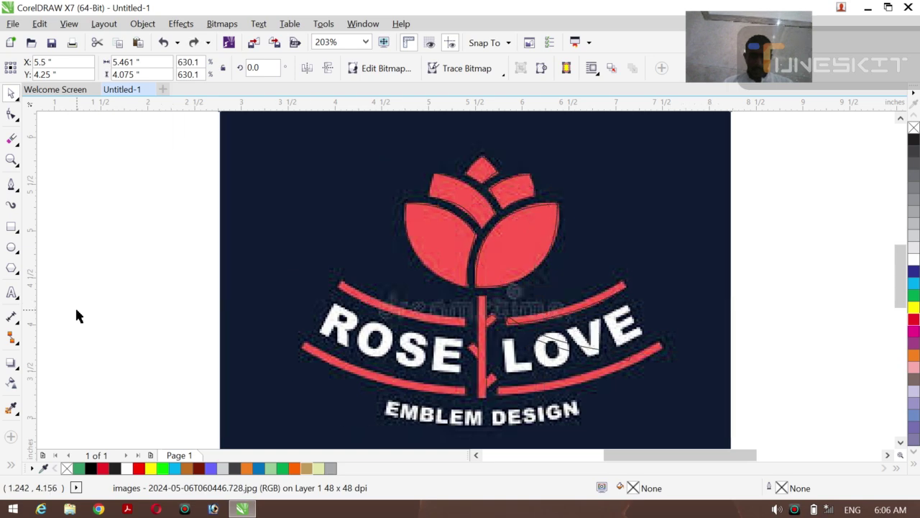
Step: Place a copy of the outline above LOVE onto the band above ROSE, rotated to about 359.021° and centred near X 4.668, Y 4.234 inches
left_click(78, 316)
left_click(556, 314)
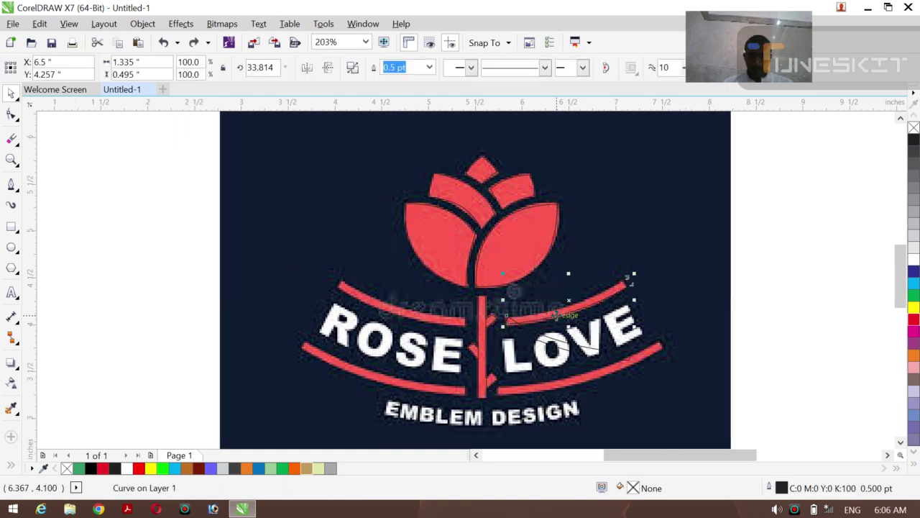
left_click_drag(565, 302, 400, 267)
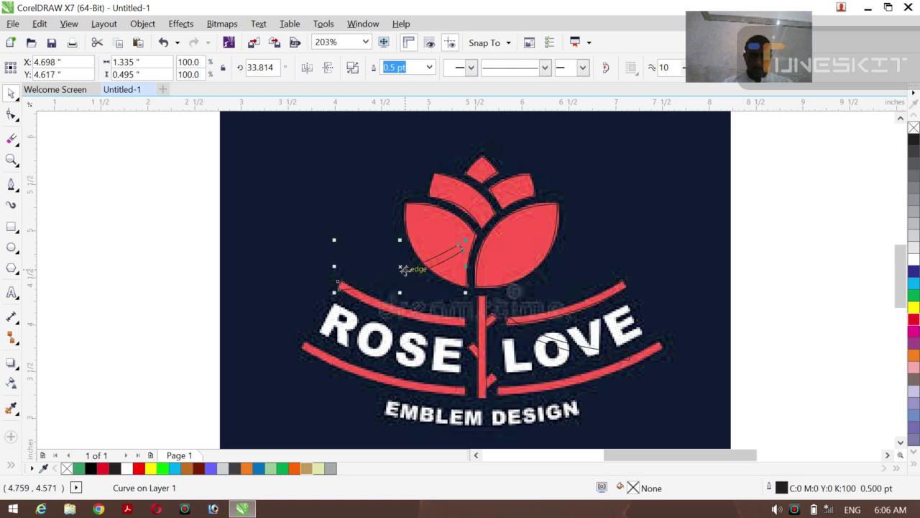
left_click(402, 268)
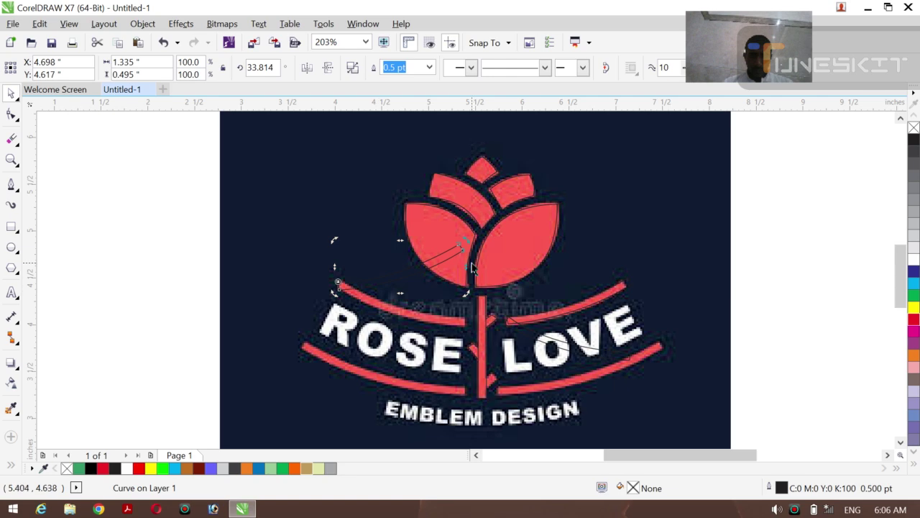
left_click_drag(468, 249, 468, 321)
key("ctrl+Up")
key("ctrl+Up")
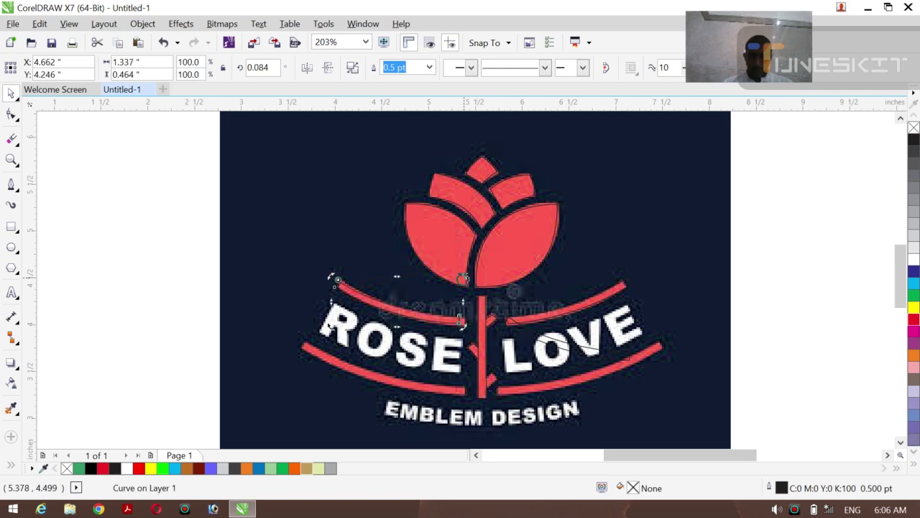
left_click_drag(462, 279, 464, 282)
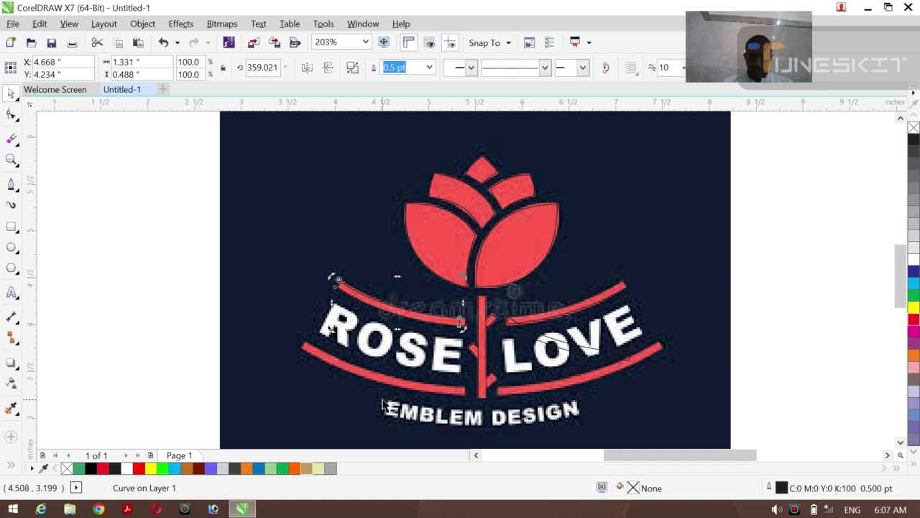
Step: Delete the stray band outline lying across the word LOVE
left_click(8, 185)
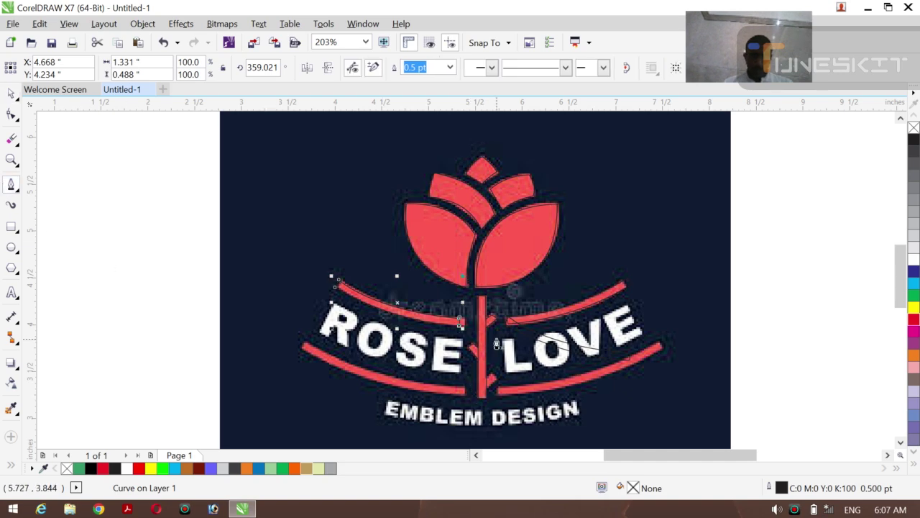
left_click(17, 99)
left_click(112, 258)
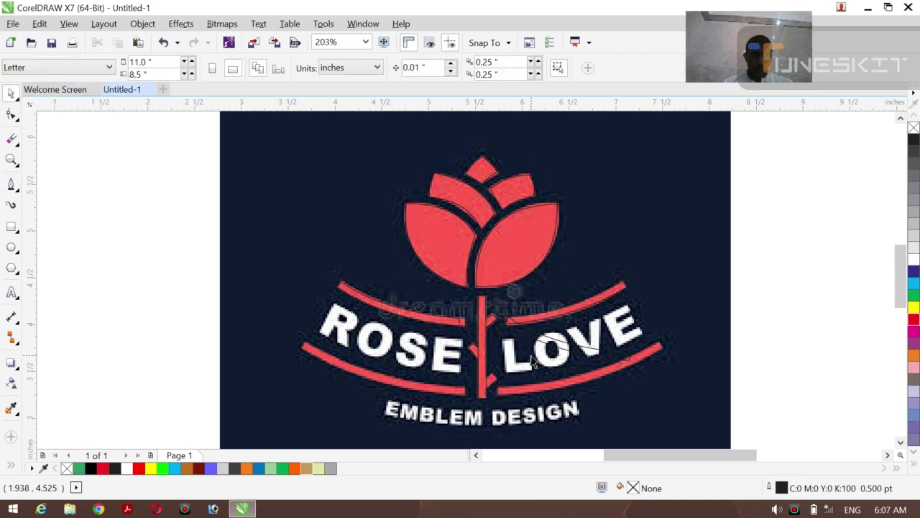
left_click(590, 355)
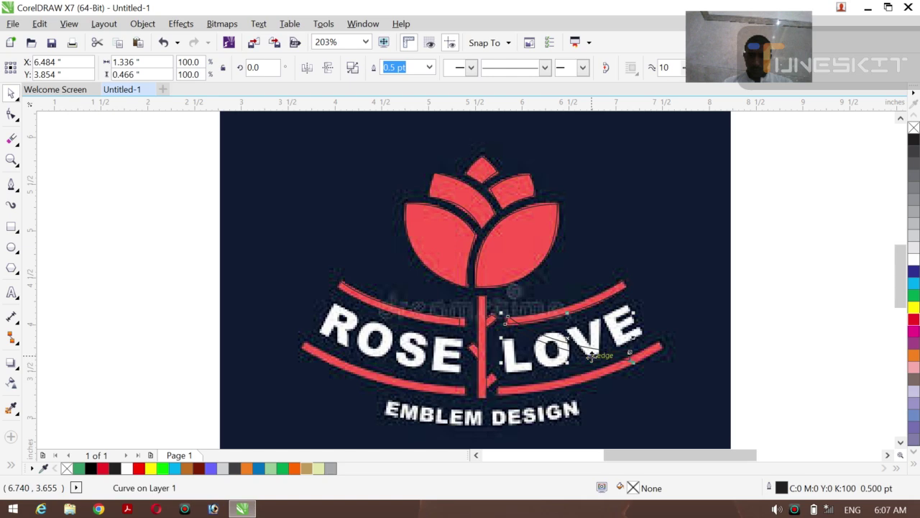
key("Escape")
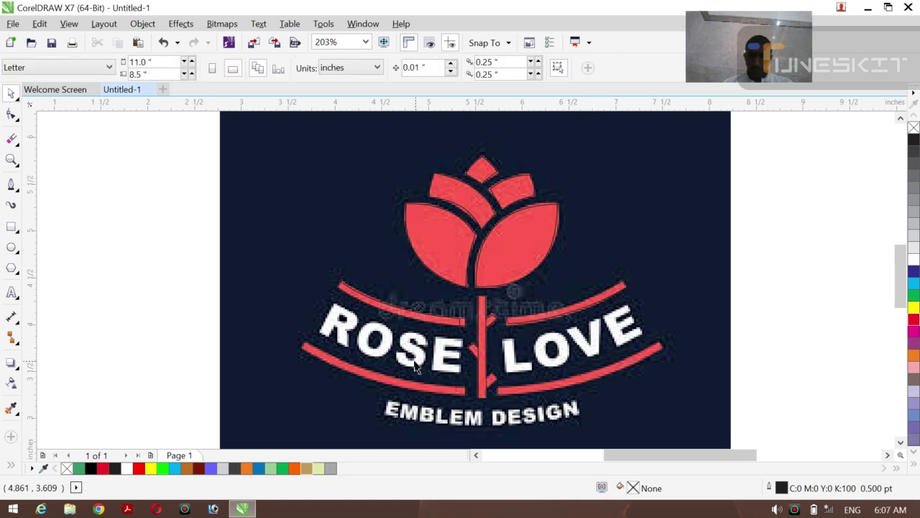
Step: Trace the upper edge, outer end and lower edge of the band below ROSE with the Pen tool, about 1.74 by 0.56 inches
left_click(13, 186)
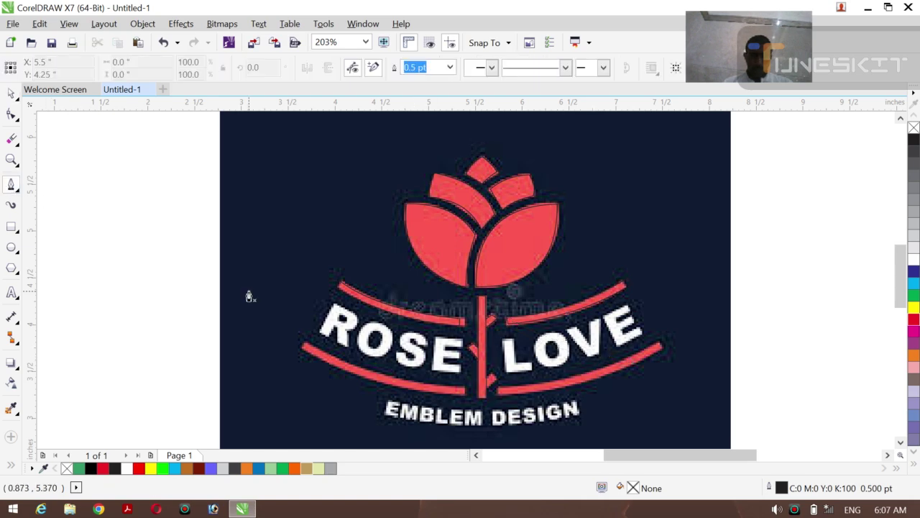
left_click(306, 348)
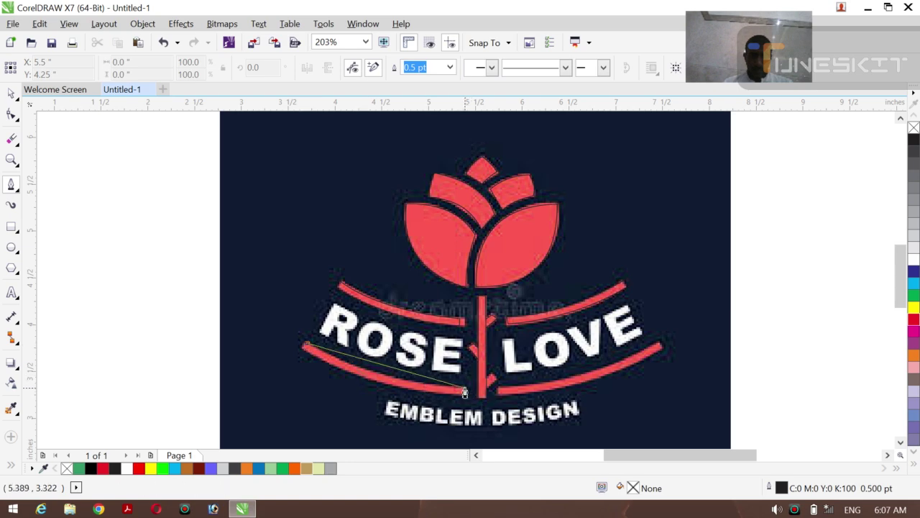
left_click_drag(465, 392, 557, 395)
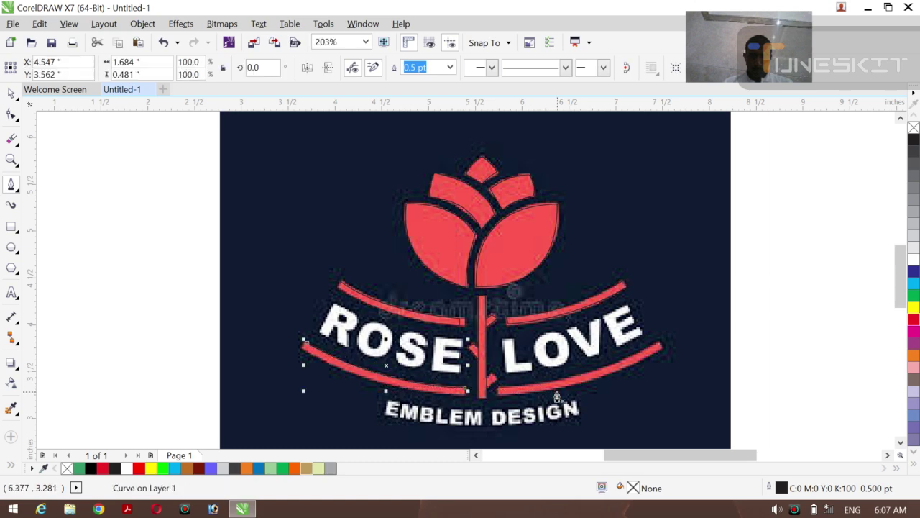
left_click(305, 347)
left_click(302, 351)
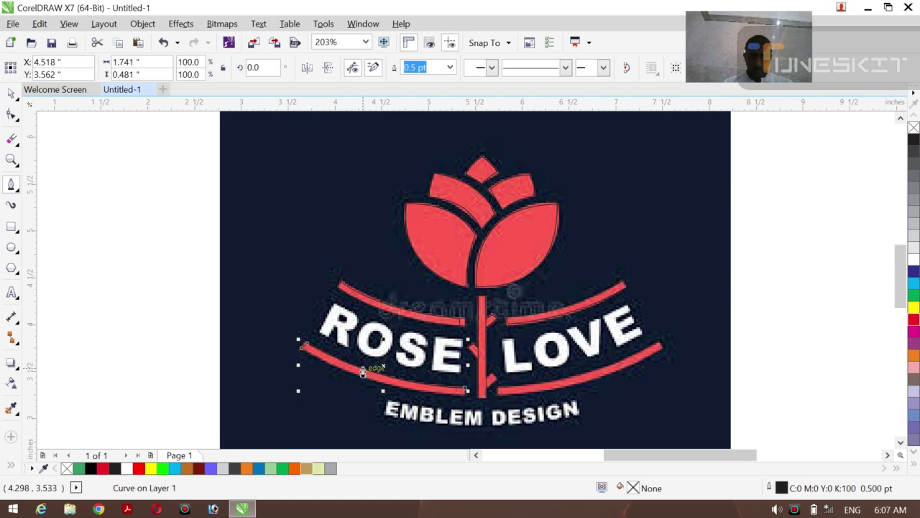
left_click_drag(465, 391, 570, 386)
left_click_drag(569, 397, 567, 401)
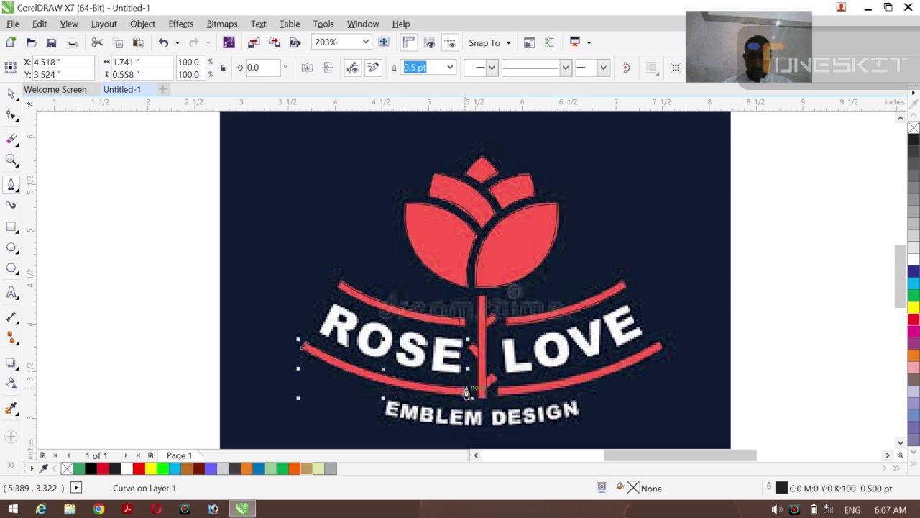
left_click_drag(467, 388, 485, 401)
Step: Trace the upper edge, inner end and lower edge of the band below LOVE with the Pen tool, about 1.74 by 0.56 inches
left_click(499, 392)
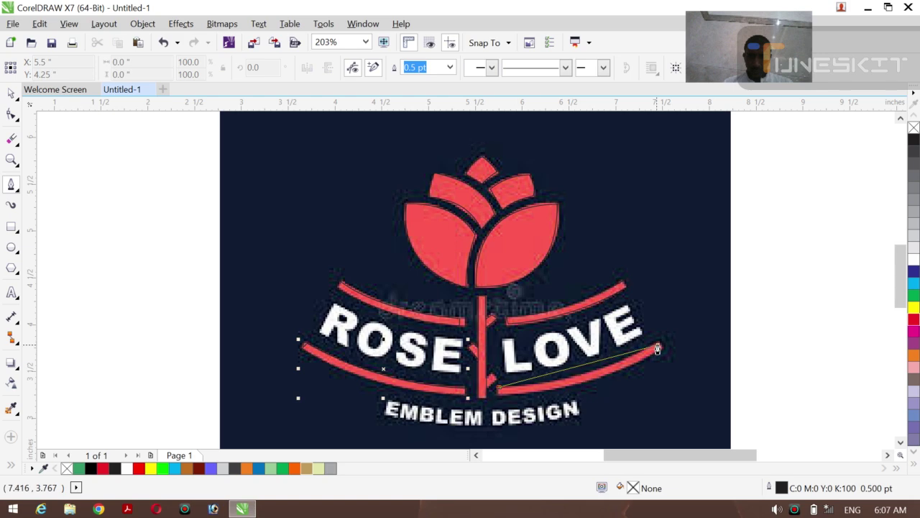
left_click_drag(659, 349, 745, 302)
key("space")
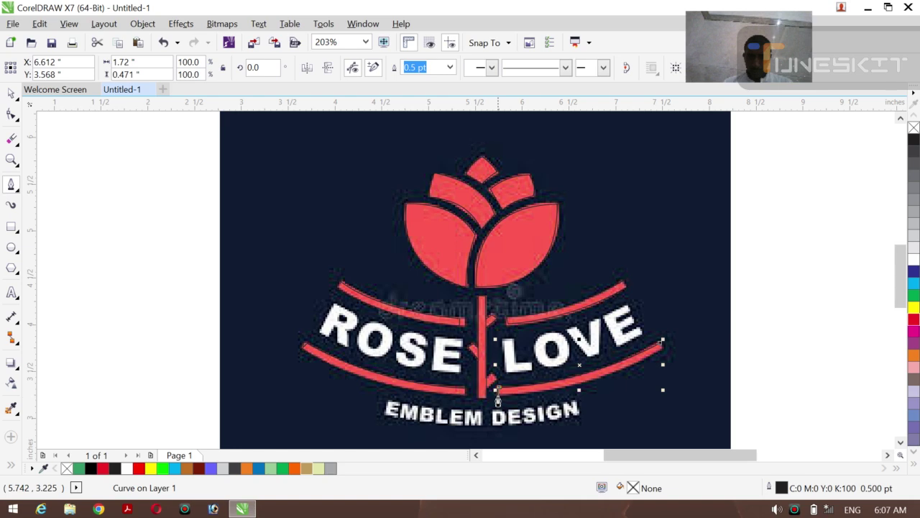
left_click(498, 392)
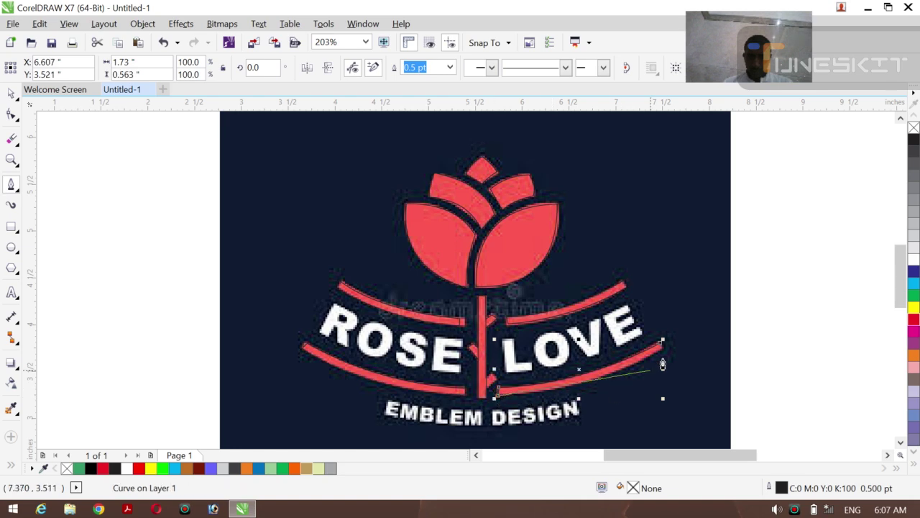
left_click_drag(663, 358, 746, 306)
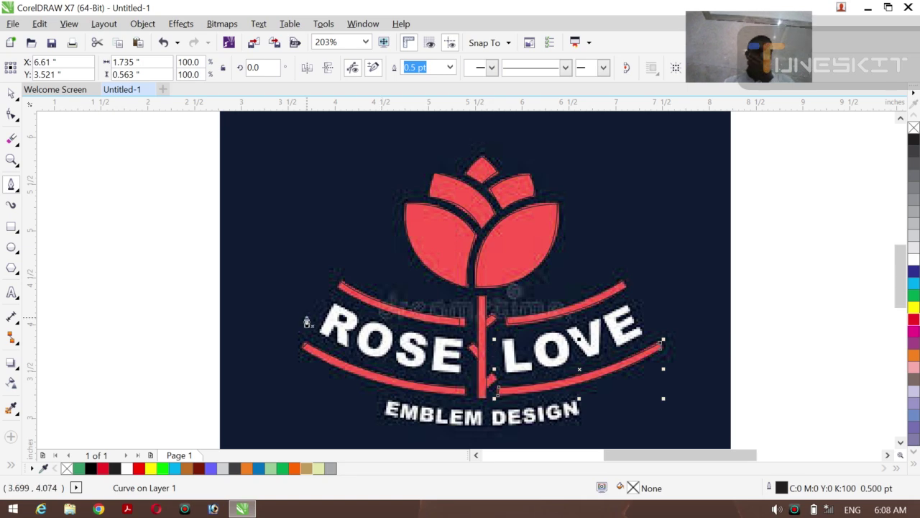
Step: Move the reference image off the page, to the left of the traced outlines, centred near X -3.473, Y 5.256 inches
key("z")
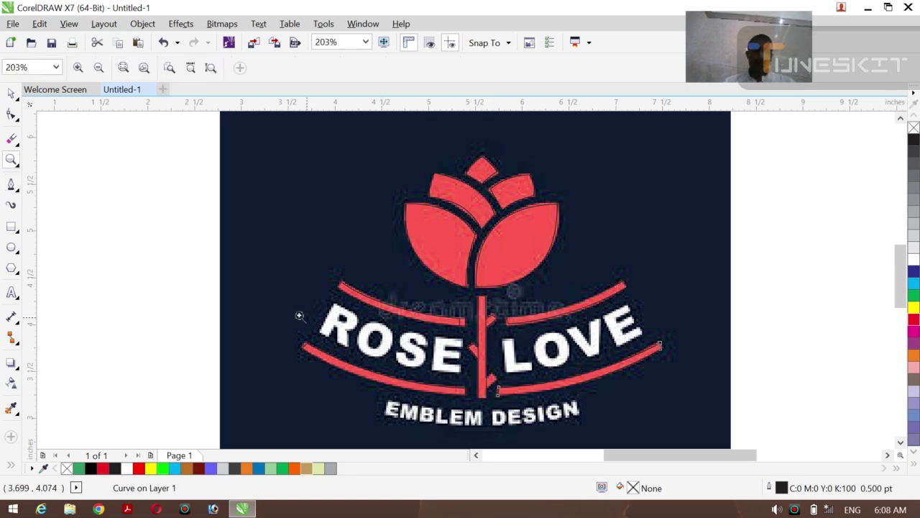
left_click(97, 71)
left_click(98, 69)
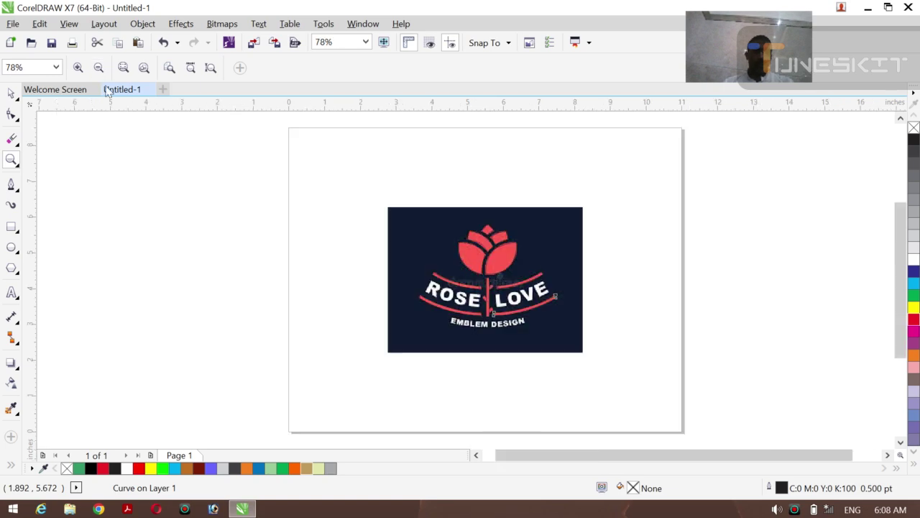
left_click(20, 104)
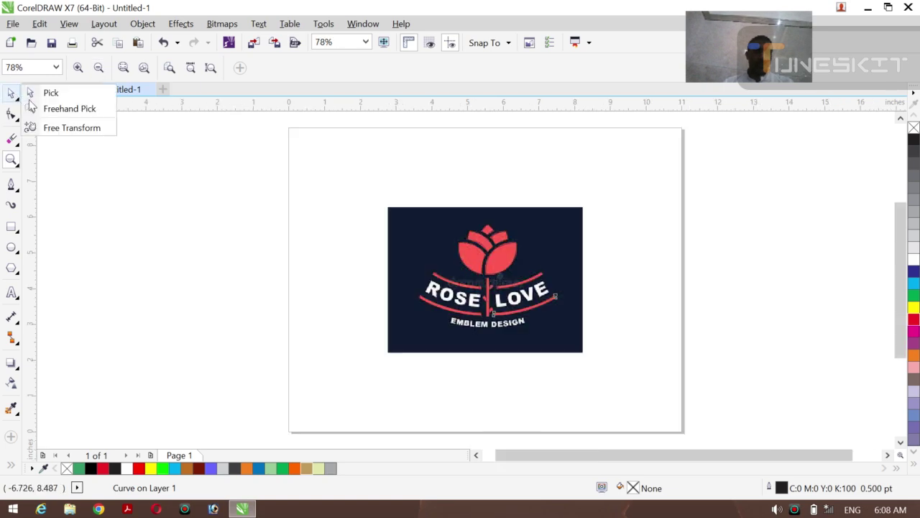
left_click(45, 91)
left_click(115, 224)
left_click_drag(481, 349, 160, 310)
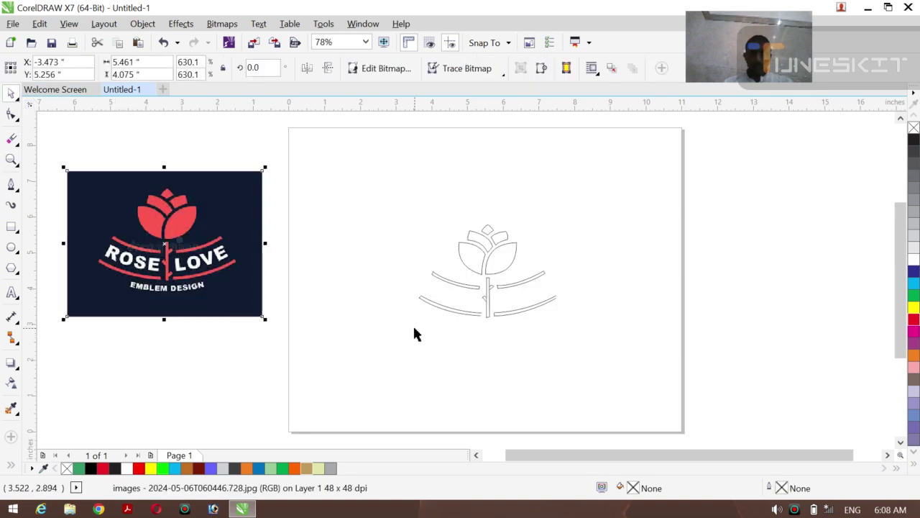
Step: Add the artistic text ROSE in 24 pt Arial on the empty area to the left of the flower outlines
key("z")
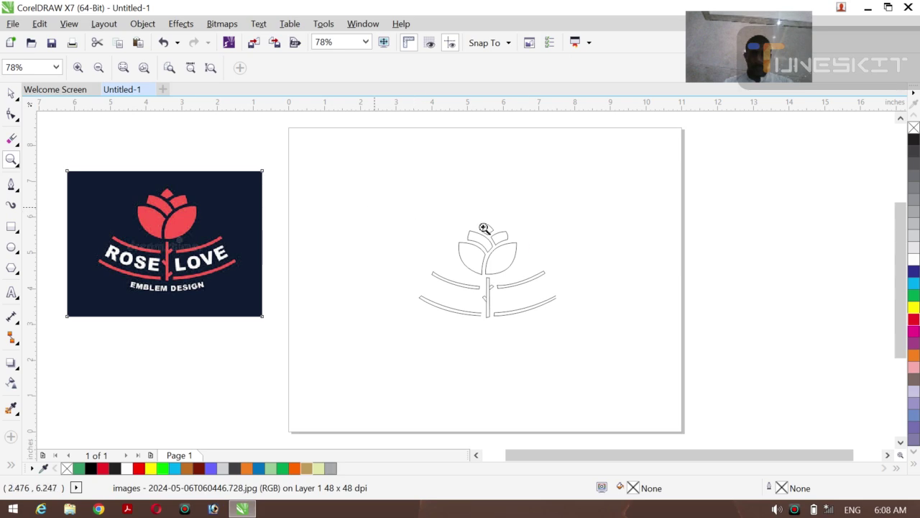
left_click_drag(374, 207, 594, 342)
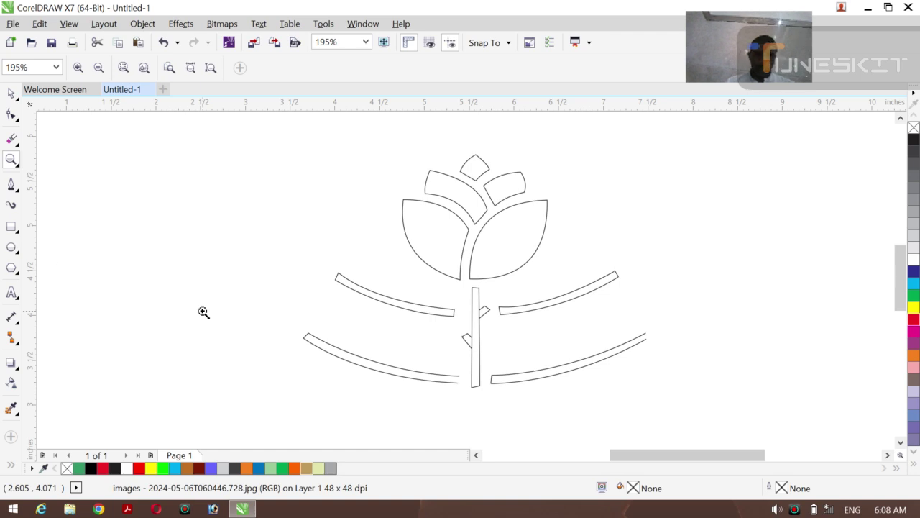
left_click(10, 292)
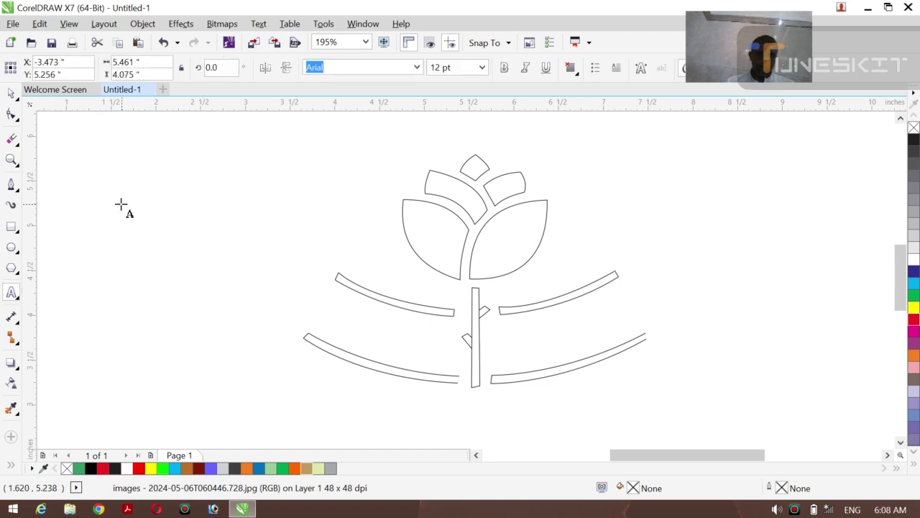
left_click(120, 204)
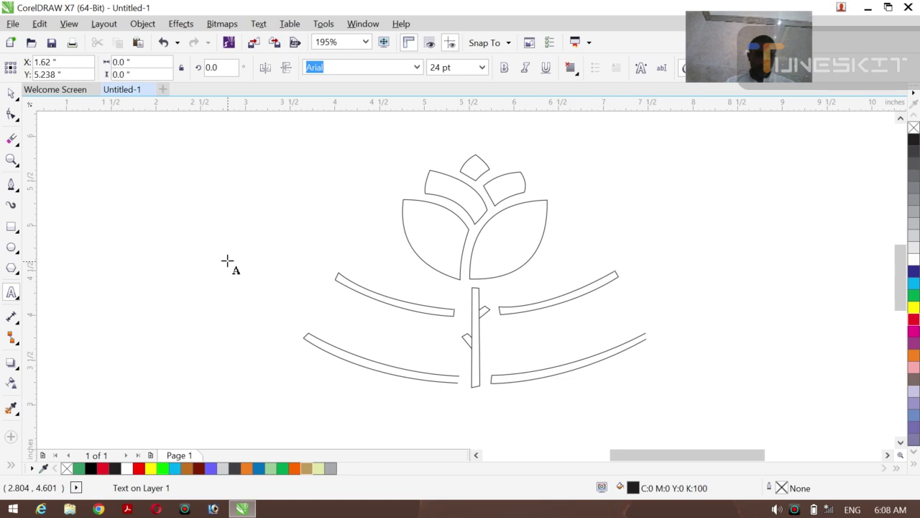
type("ROSE")
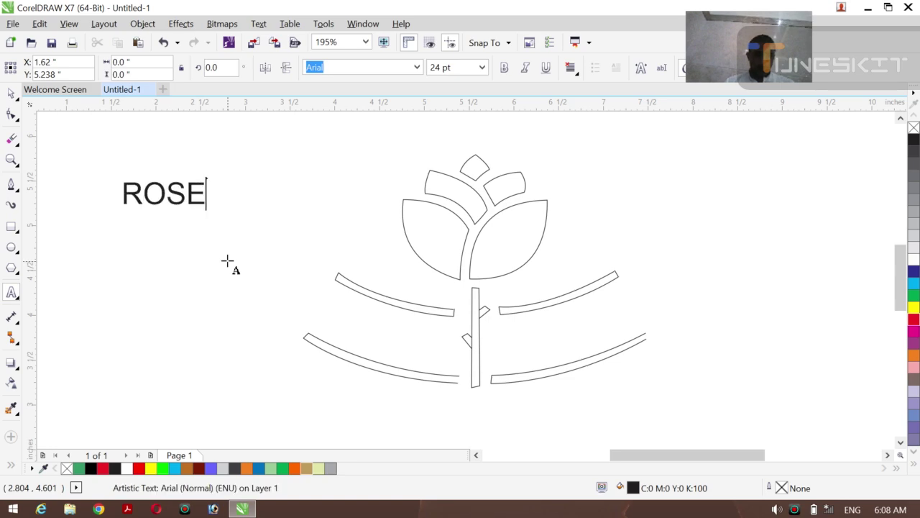
Step: Format the ROSE text as bold orange and enlarge it proportionally to about 34.41 pt
left_click(16, 96)
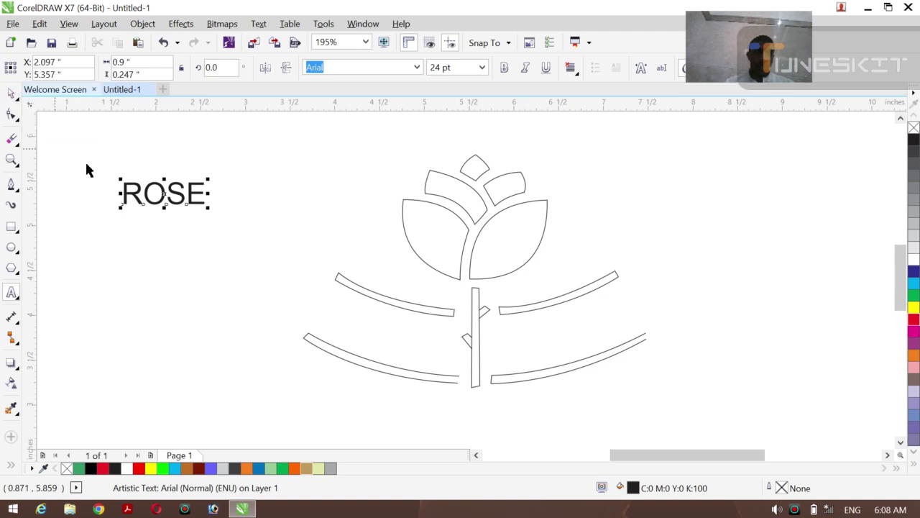
left_click(503, 68)
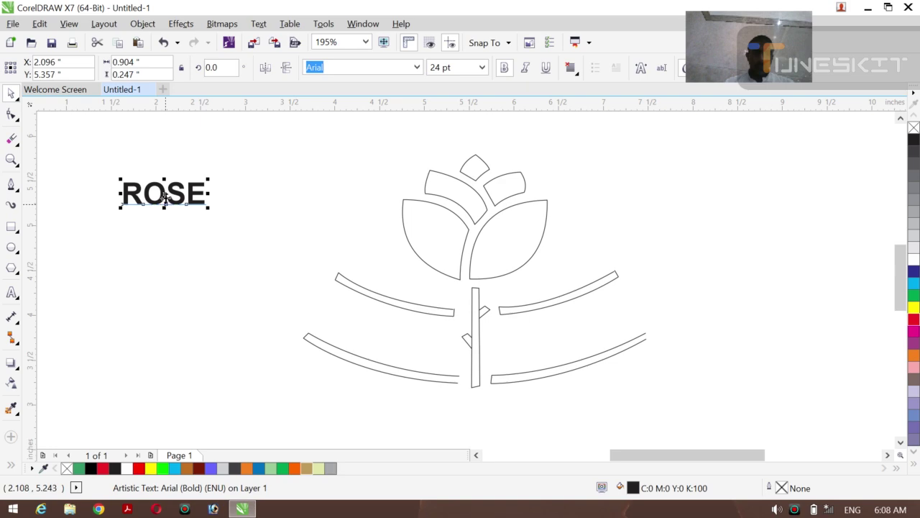
left_click_drag(165, 196, 178, 254)
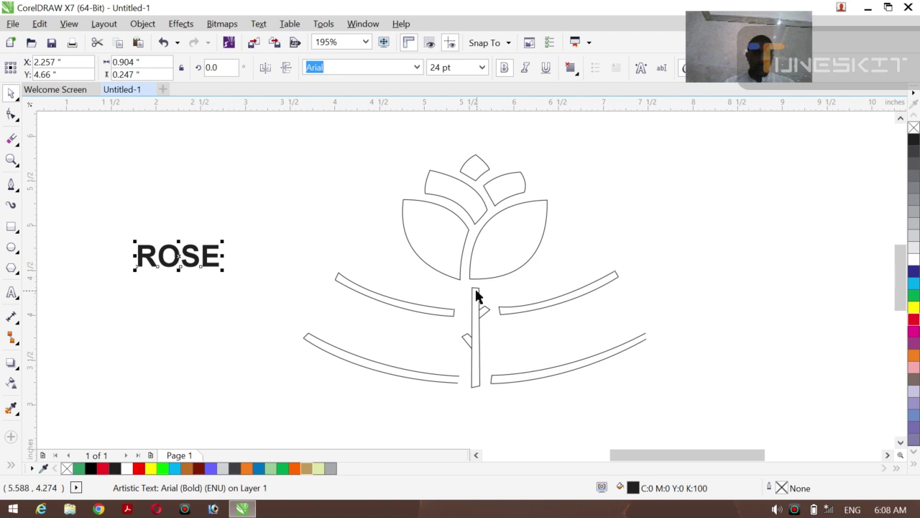
left_click(913, 357)
left_click_drag(178, 265, 266, 291)
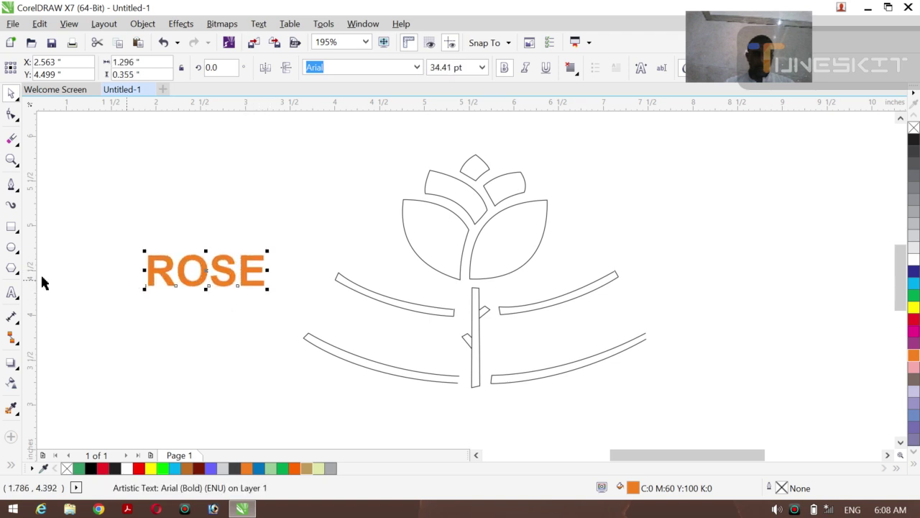
Step: Append LOVE directly to the ROSE text and move the combined word up, centred near X 3.071, Y 6.004 inches
left_click(12, 295)
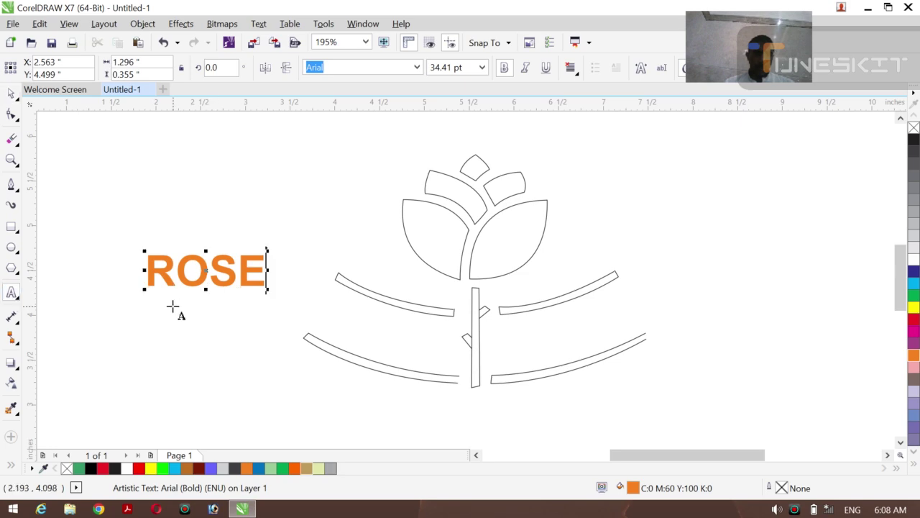
type("L")
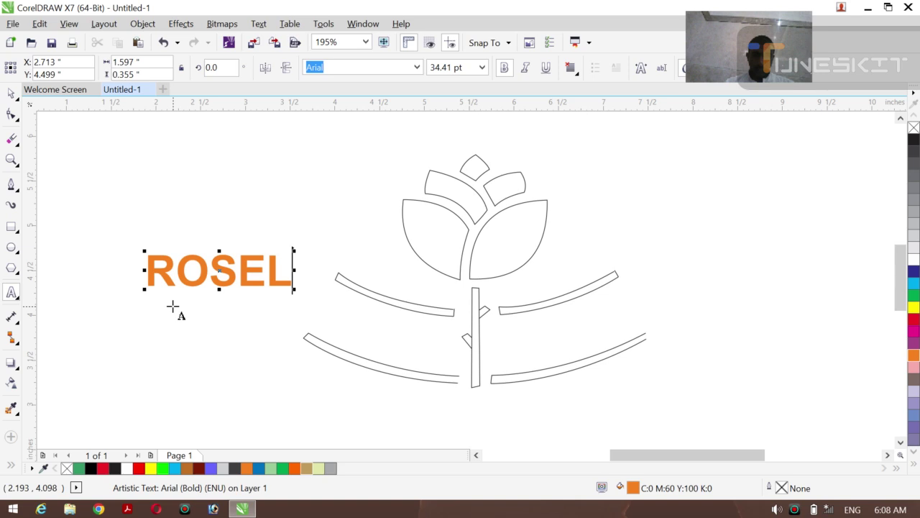
type("OVE")
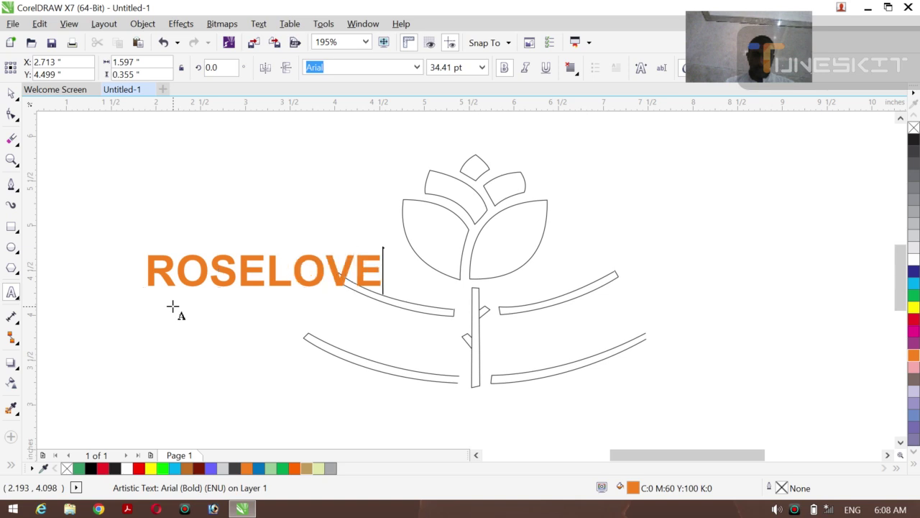
left_click(16, 100)
left_click(42, 93)
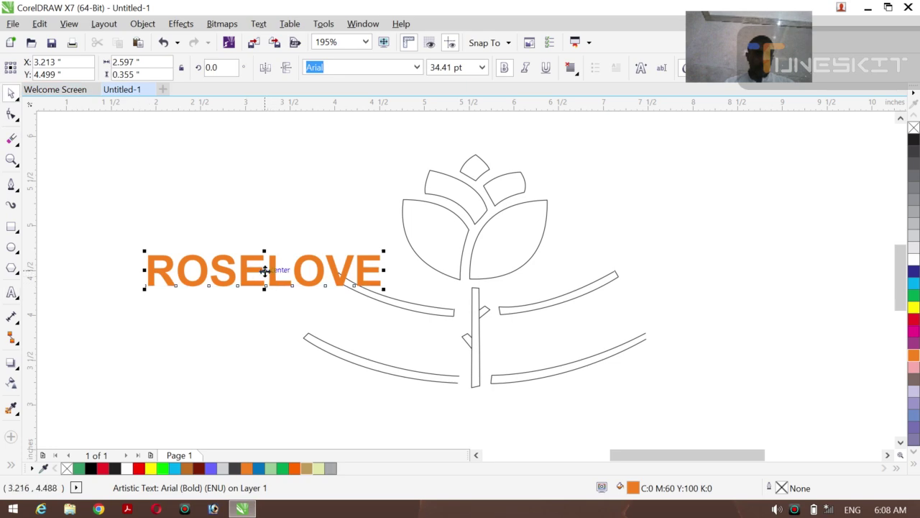
left_click_drag(264, 270, 196, 182)
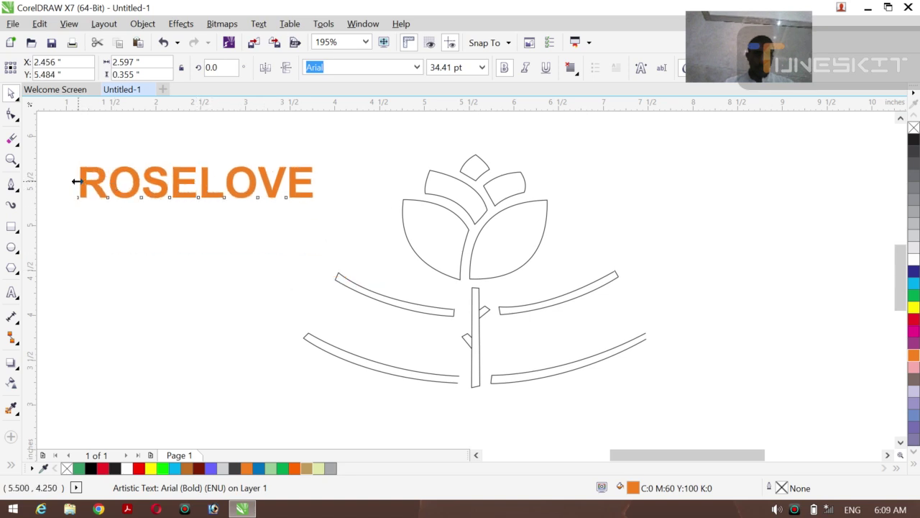
left_click(77, 181)
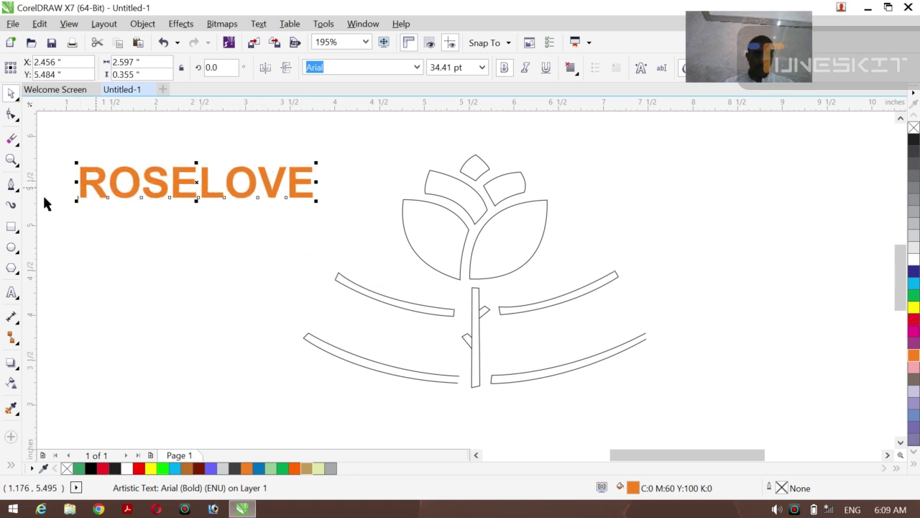
left_click(11, 294)
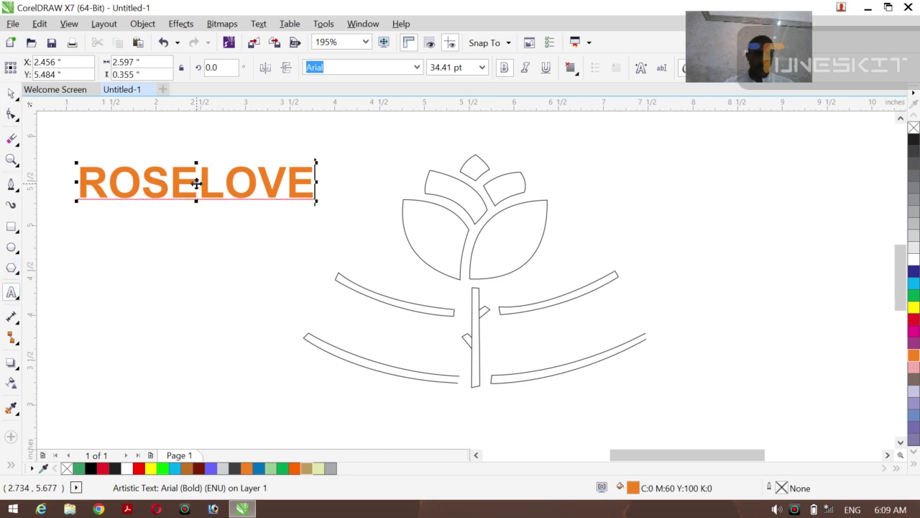
left_click_drag(196, 183, 251, 136)
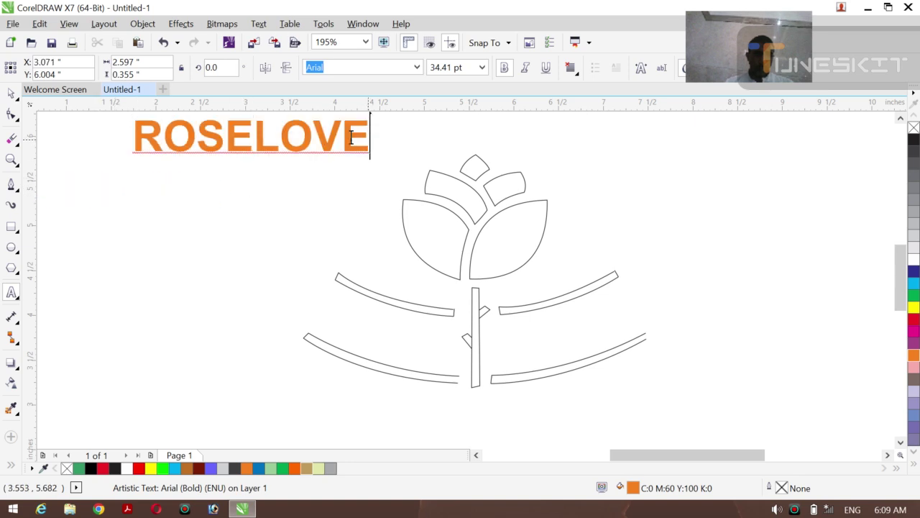
Step: Try to select only the letters LOVE within the ROSELOVE text
left_click_drag(352, 138, 267, 141)
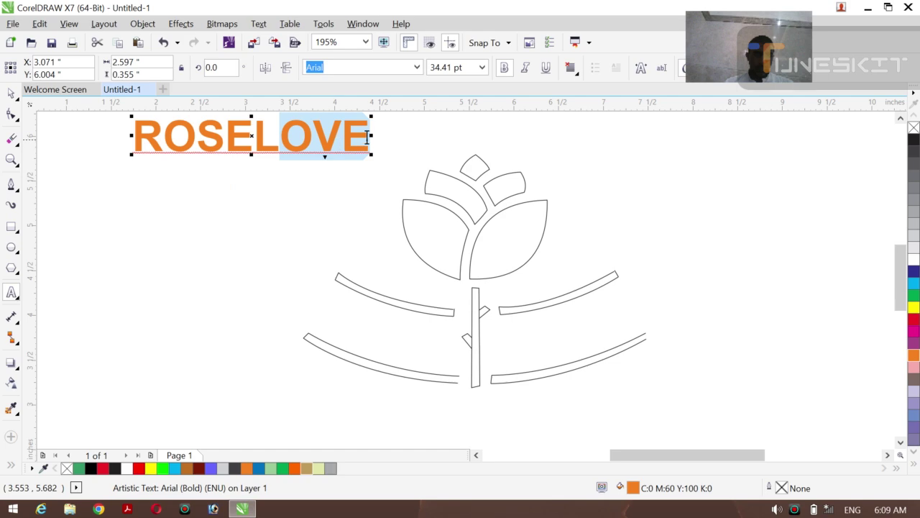
left_click_drag(363, 138, 257, 137)
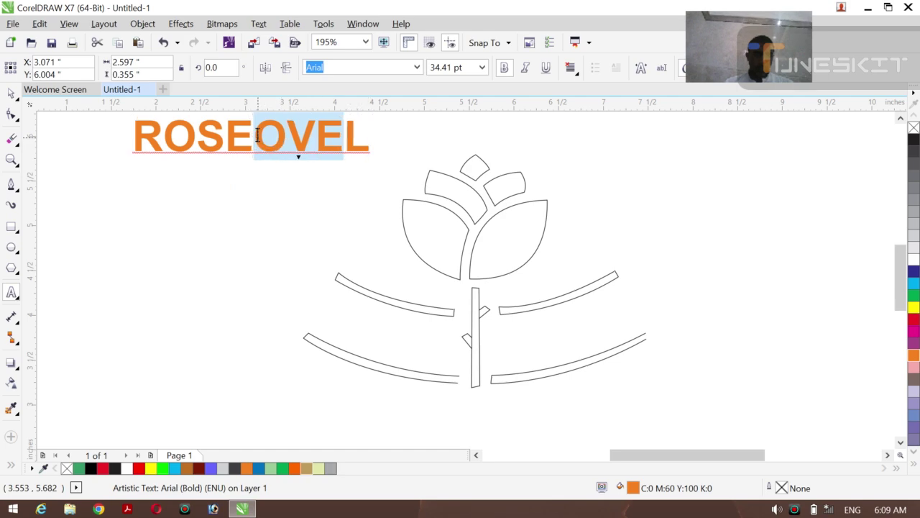
left_click(372, 144)
double_click(369, 142)
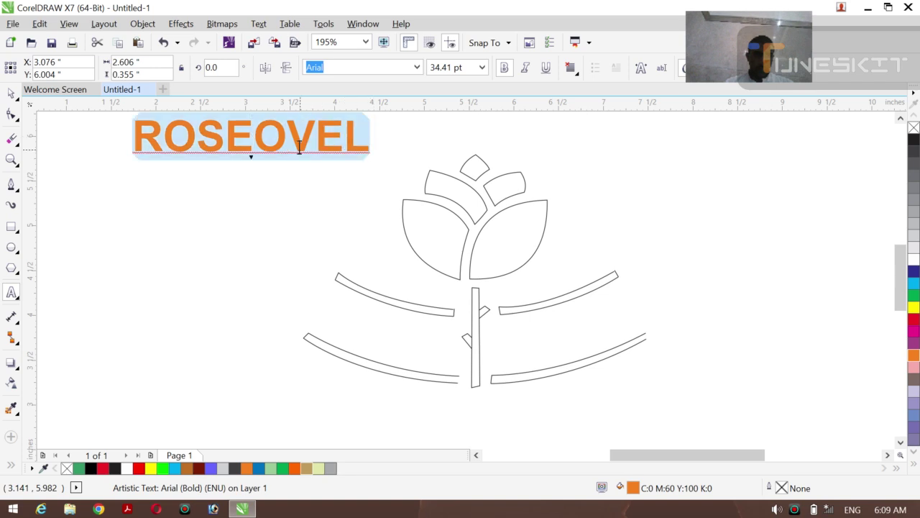
left_click(367, 143)
left_click_drag(368, 143, 277, 143)
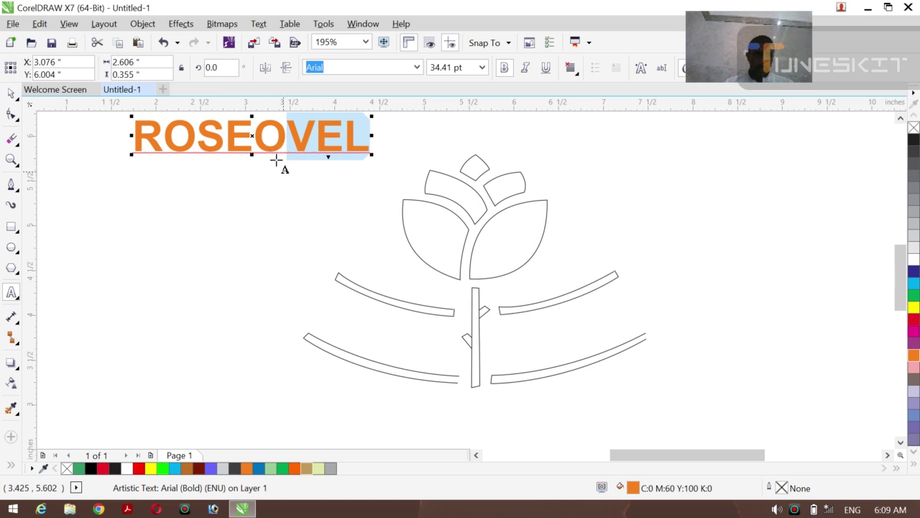
Step: Correct the scrambled spelling to ROSELOVE by replacing the O after ROSE with LO and deleting the final L
left_click(286, 131)
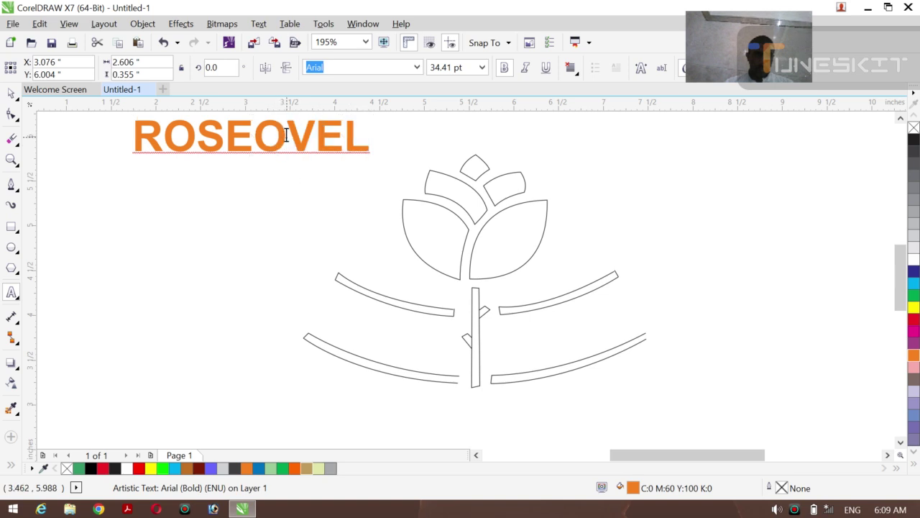
key("BackSpace")
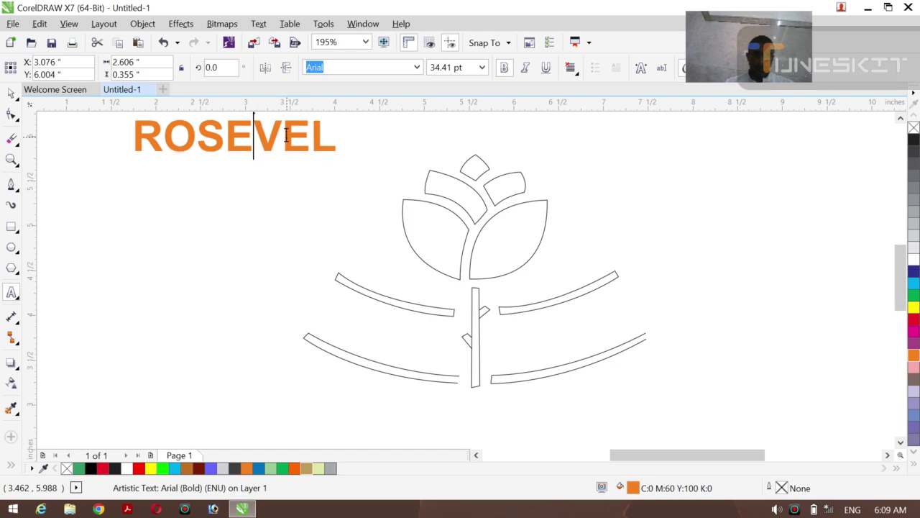
type("LO")
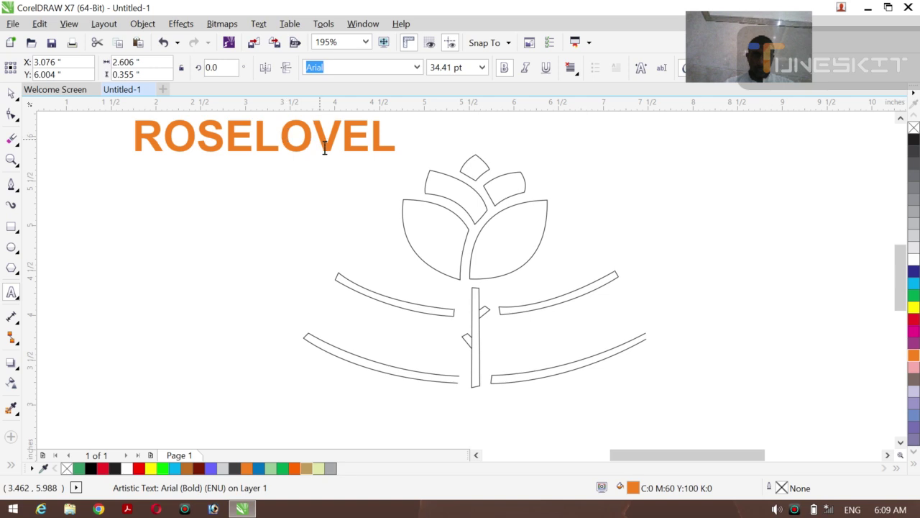
left_click(395, 143)
key("BackSpace")
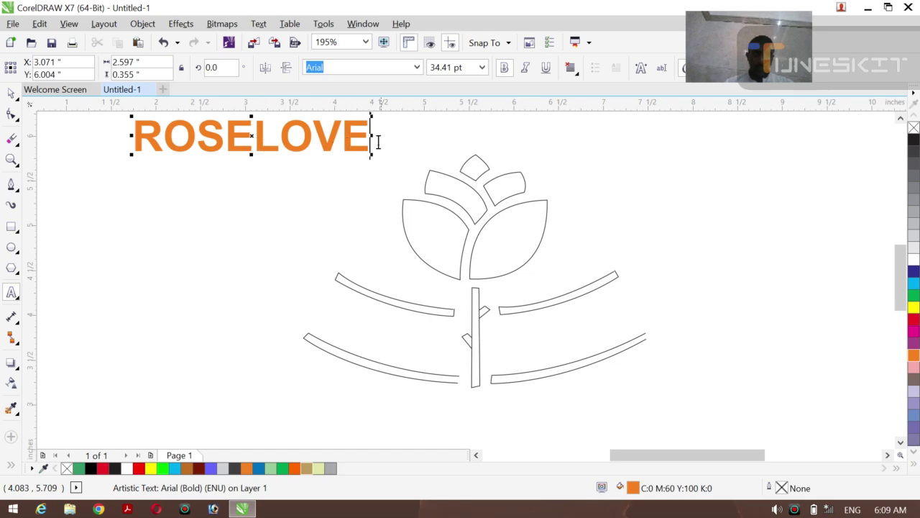
Step: Copy only the letters LOVE from the ROSELOVE text
left_click_drag(368, 142, 253, 140)
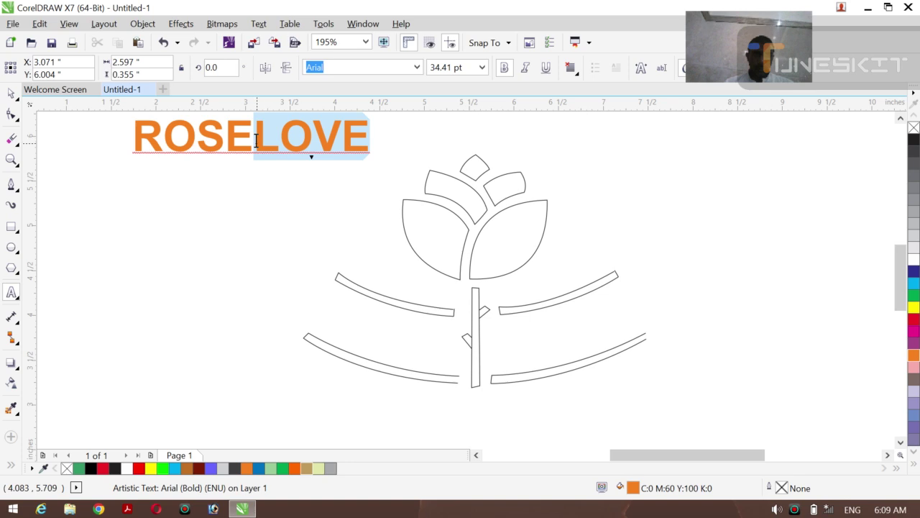
right_click(311, 141)
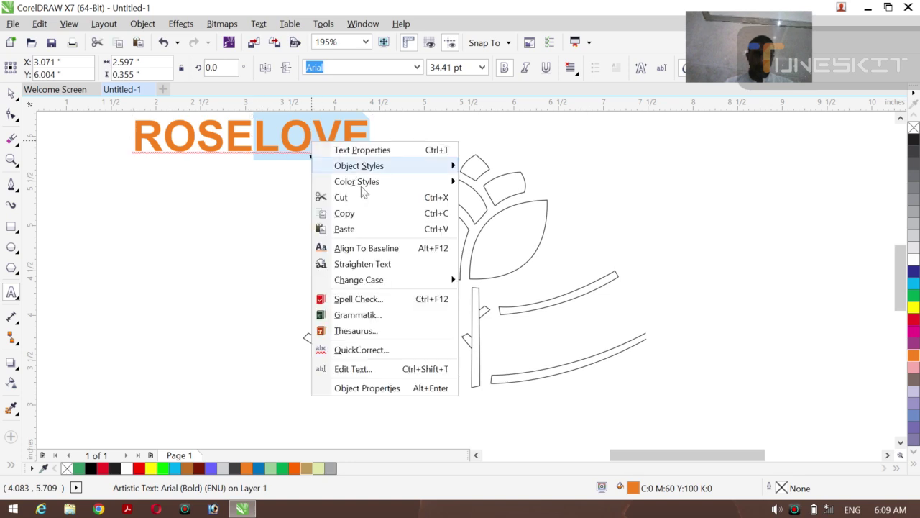
left_click(359, 213)
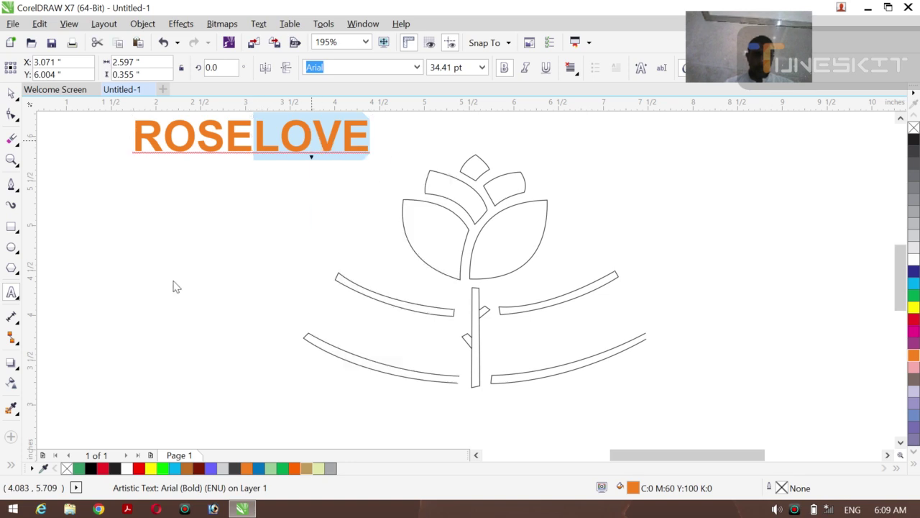
key("Right")
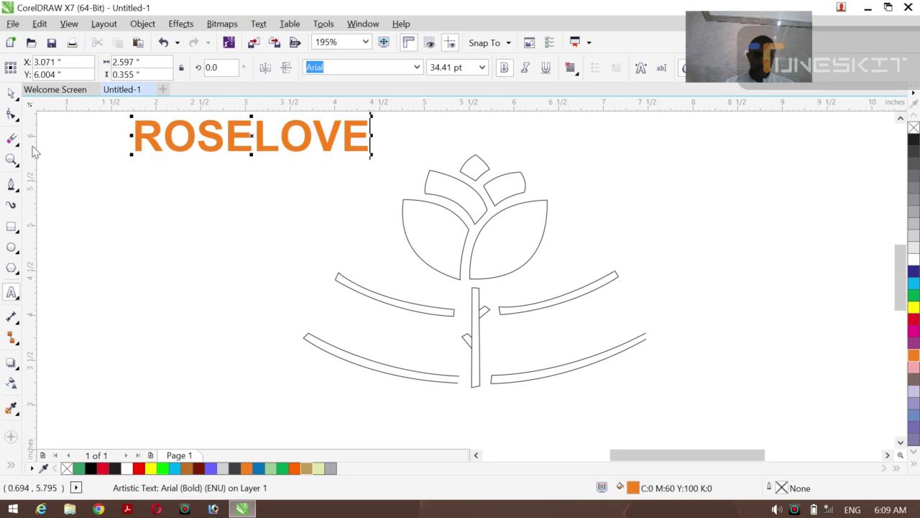
Step: Move the ROSELOVE text to about X 2.402, Y 5.795 inches and deselect it
left_click(16, 98)
left_click(45, 91)
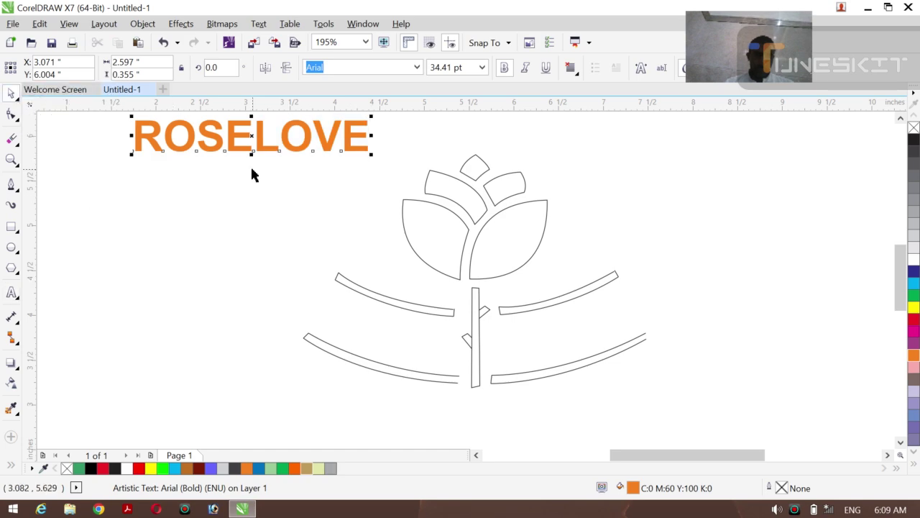
left_click_drag(252, 135, 191, 154)
left_click(181, 243)
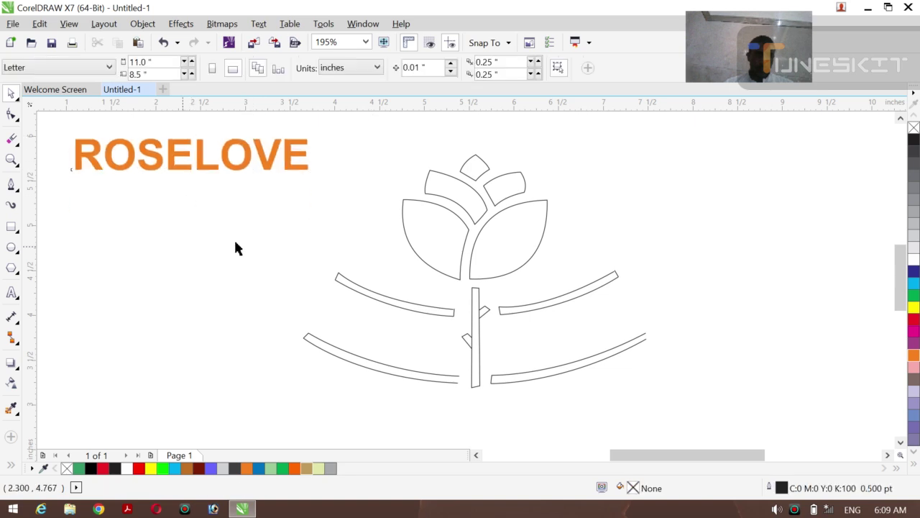
Step: Paste LOVE as a separate text object and place it below ROSELOVE, centred near X 2.247, Y 3.766 inches
right_click(182, 266)
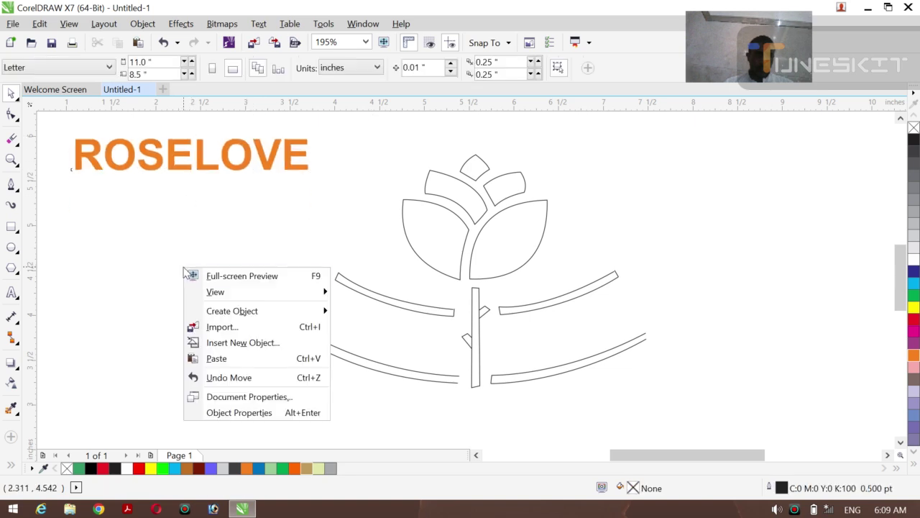
left_click(218, 358)
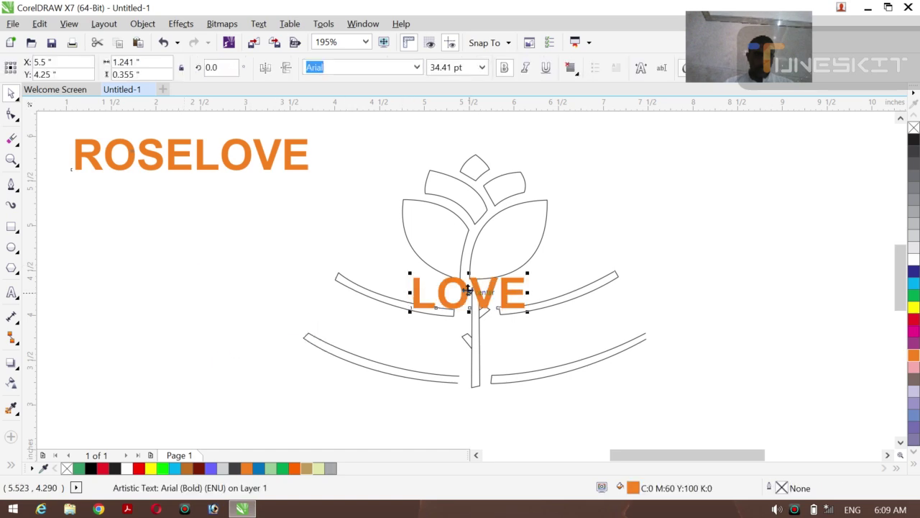
left_click_drag(468, 291, 178, 334)
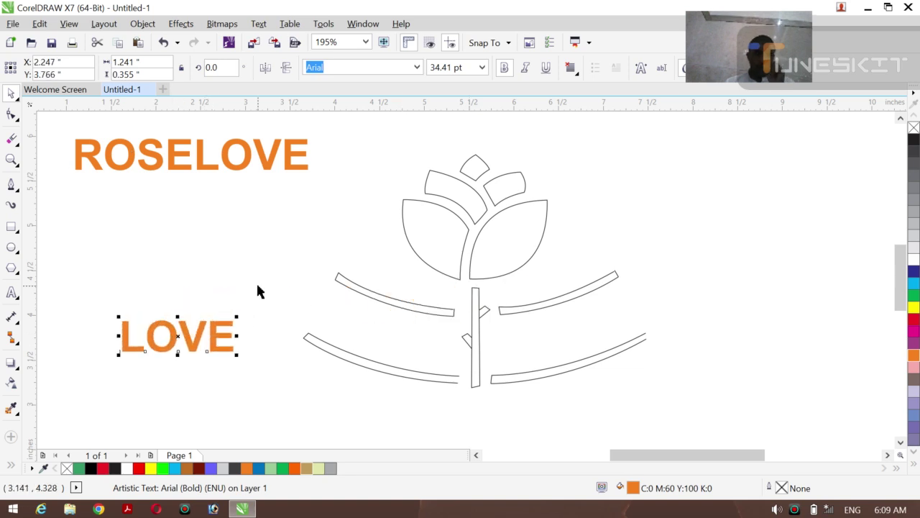
Step: Reposition the separate LOVE text near X 2.573, Y 4.167 inches and resize it to about 1.36 by 0.374 inches
left_click(207, 161)
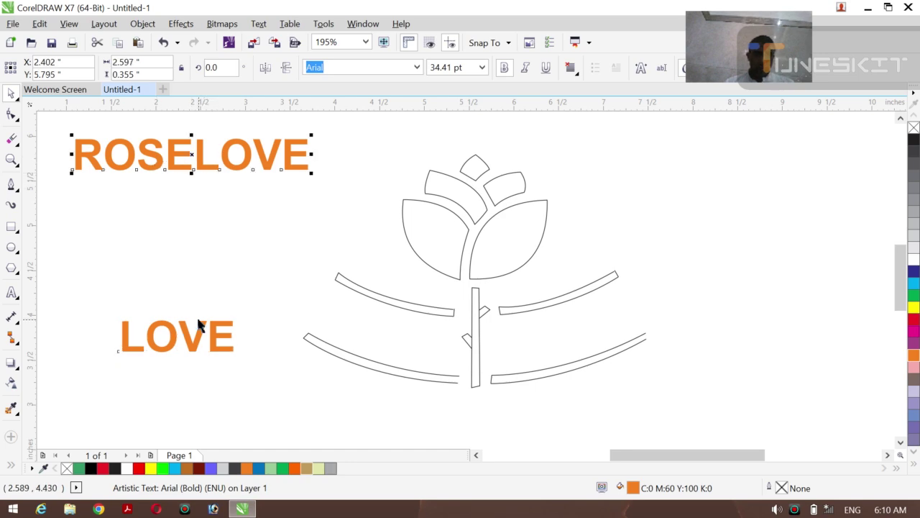
key("Escape")
left_click(194, 342)
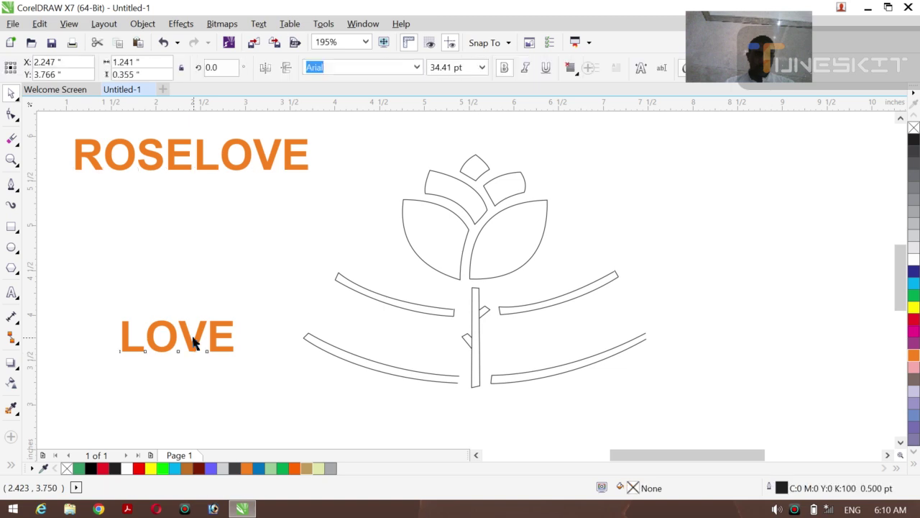
left_click_drag(175, 338, 236, 324)
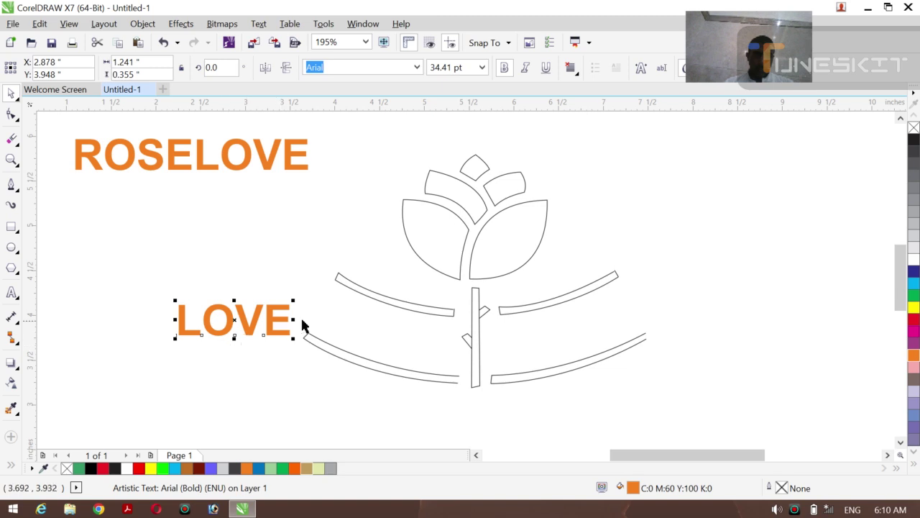
left_click_drag(293, 320, 303, 321)
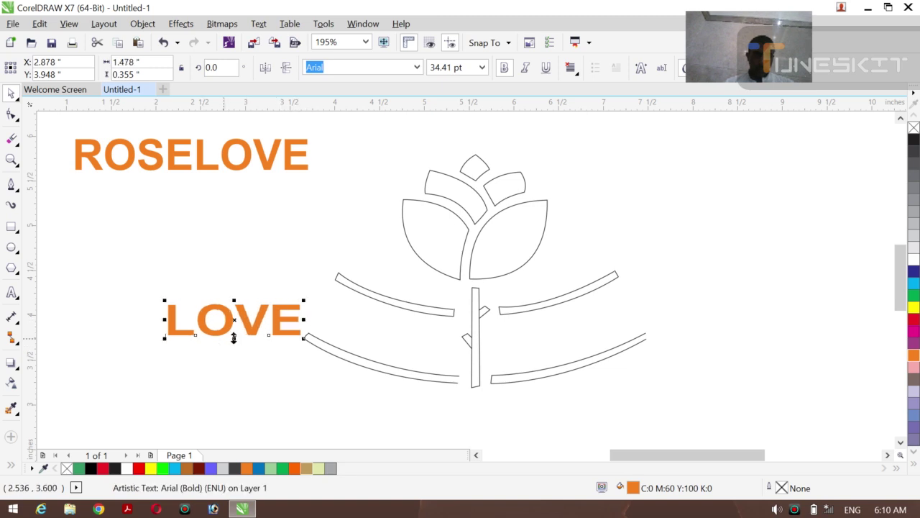
left_click_drag(234, 336, 206, 304)
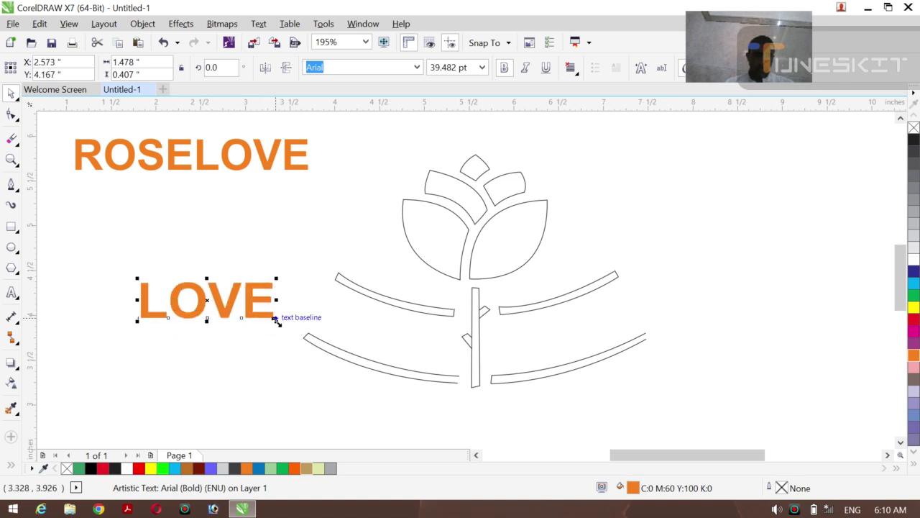
left_click_drag(275, 317, 272, 318)
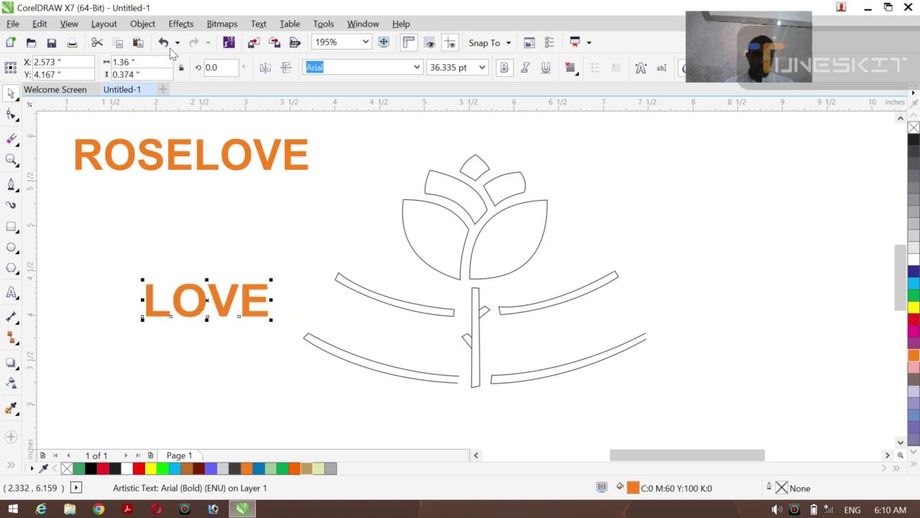
Step: Fit the separate LOVE text to the lower right ribbon band, with a -0.125 inch distance from the path and 2.5 inch offset
left_click(258, 25)
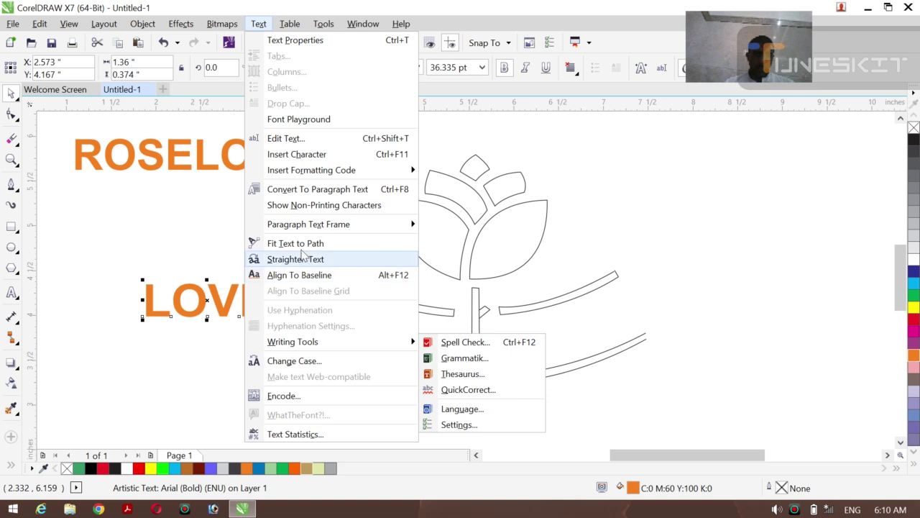
left_click(296, 245)
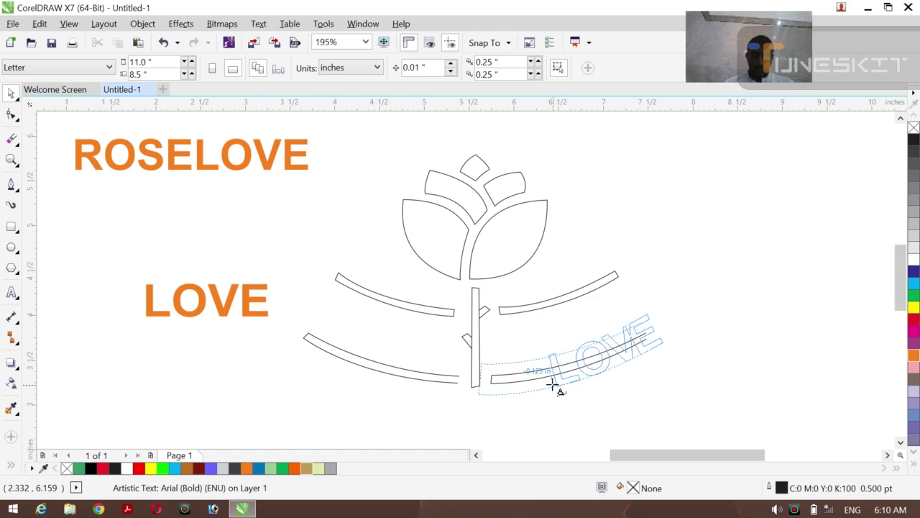
left_click(505, 394)
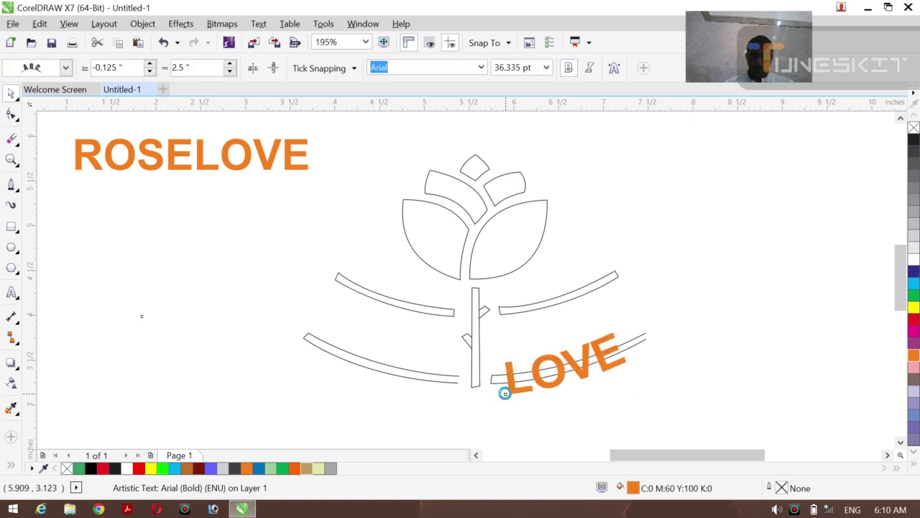
Step: Try to move the LOVE text up from the lower right ribbon band, and undo the move
left_click(144, 24)
left_click(79, 302)
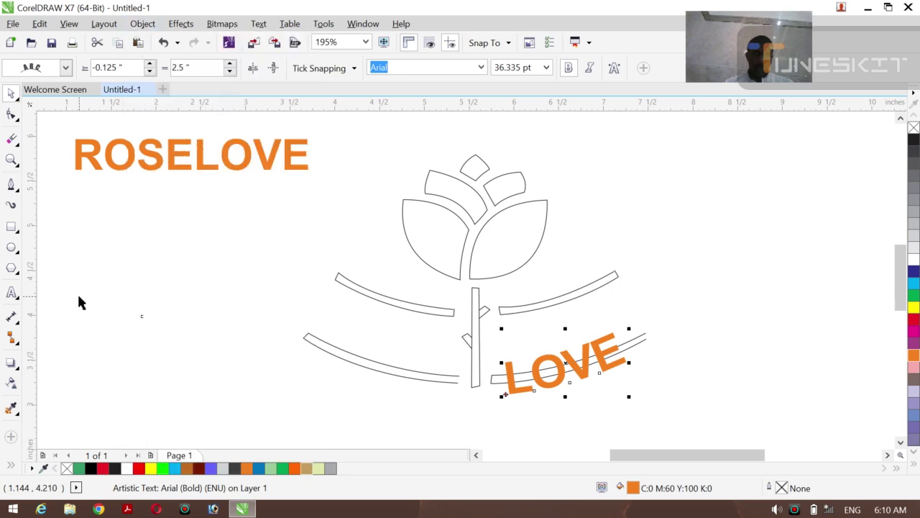
left_click(516, 391)
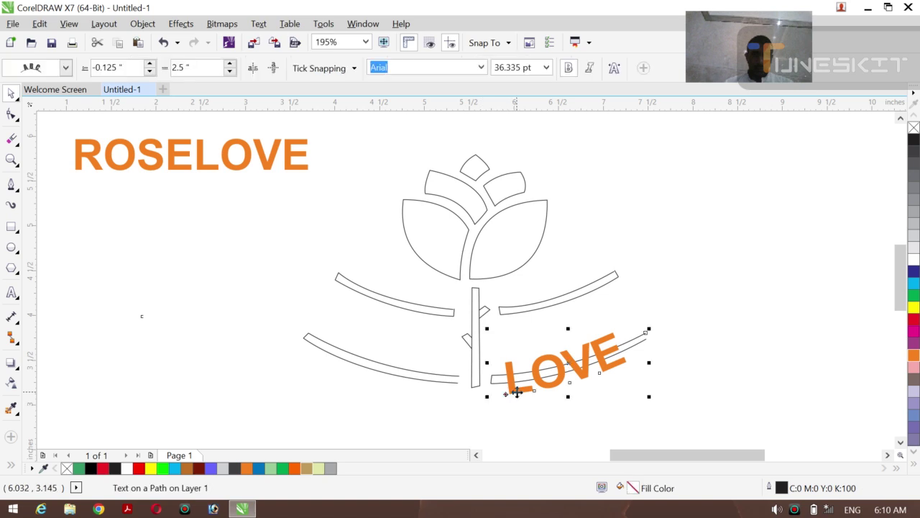
left_click_drag(568, 365, 566, 332)
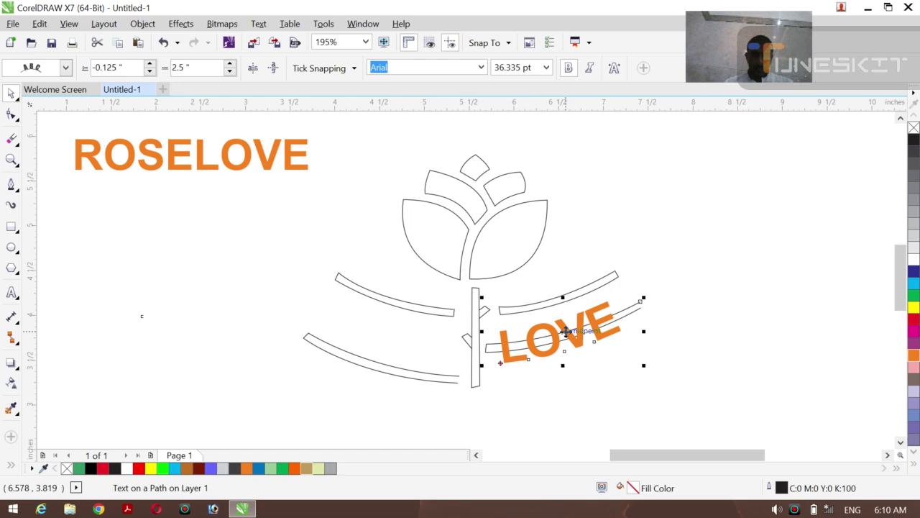
key("ctrl+z")
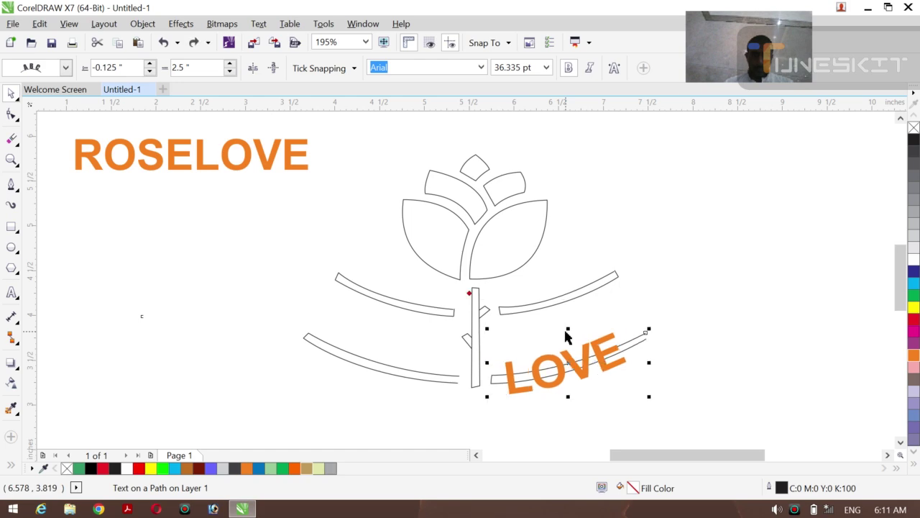
Step: Break the LOVE text apart from its path and move it between the right ribbon bands, near X 6.583, Y 3.862 inches
left_click(142, 25)
key("Escape")
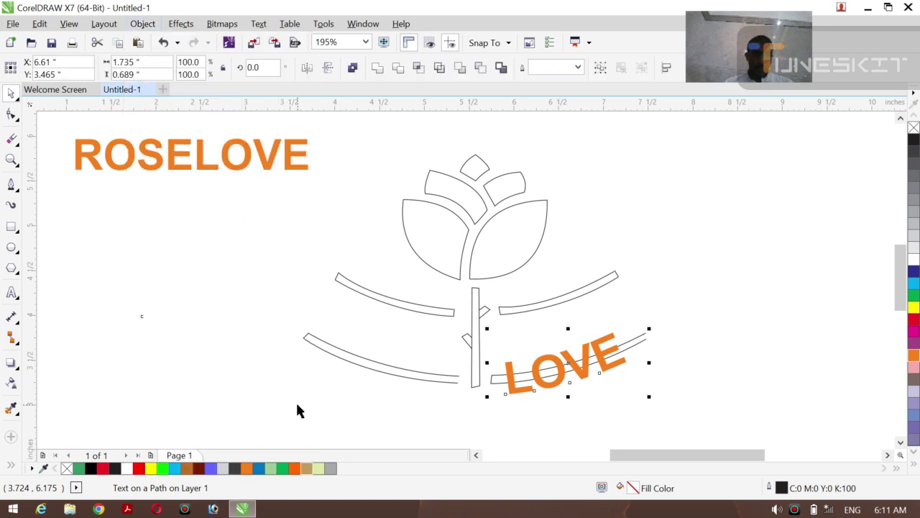
left_click(542, 417)
left_click(518, 389)
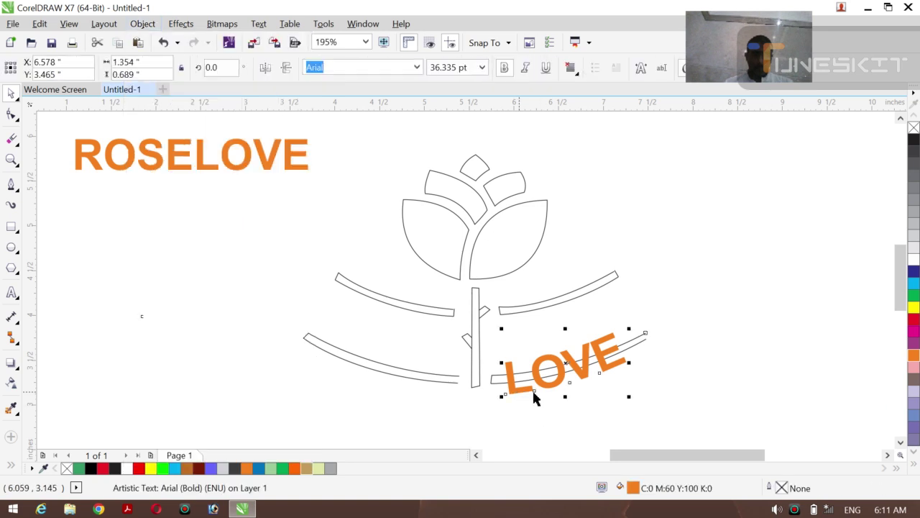
left_click_drag(568, 365, 566, 327)
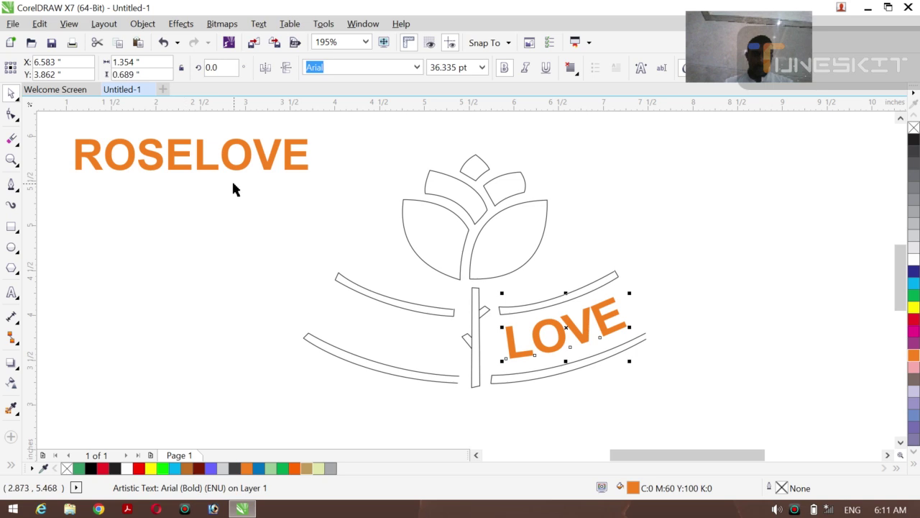
Step: Copy only the letters ROSE from the ROSELOVE text and deselect the text
left_click(92, 161)
left_click(11, 292)
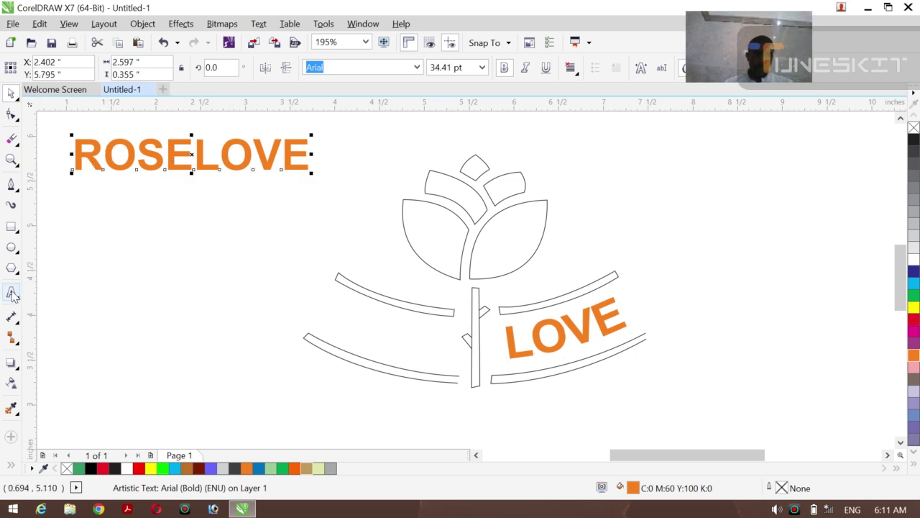
left_click(306, 155)
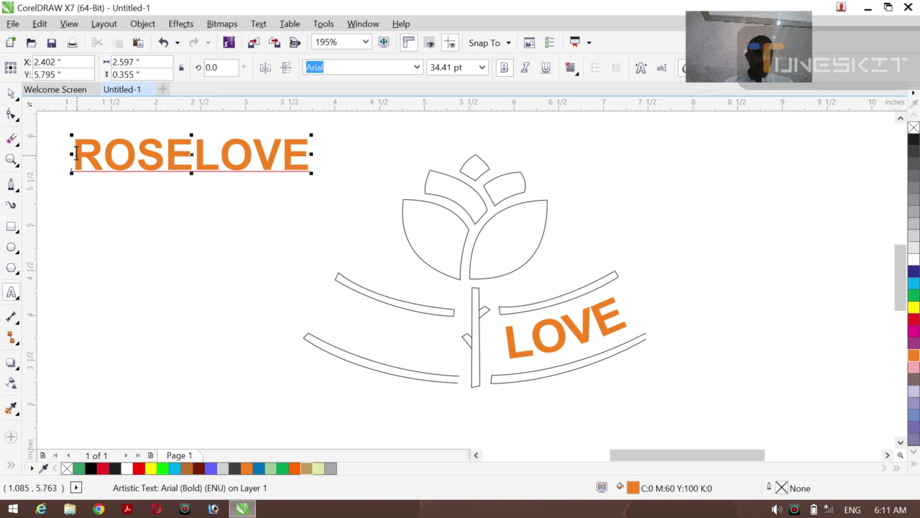
left_click_drag(75, 154, 185, 161)
right_click(127, 150)
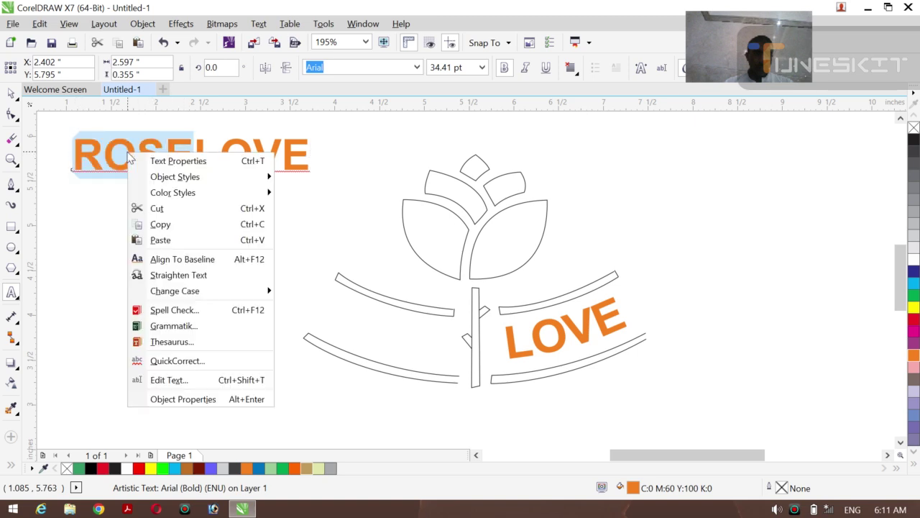
left_click(161, 224)
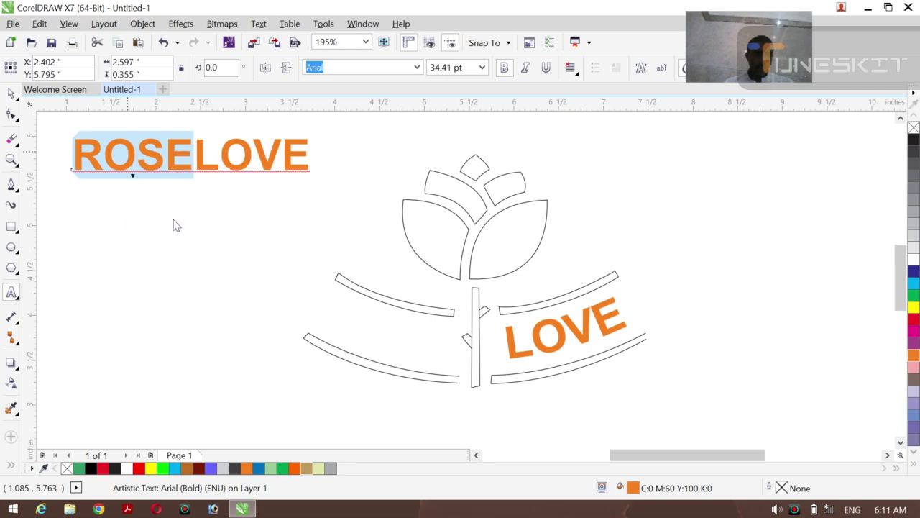
left_click(20, 103)
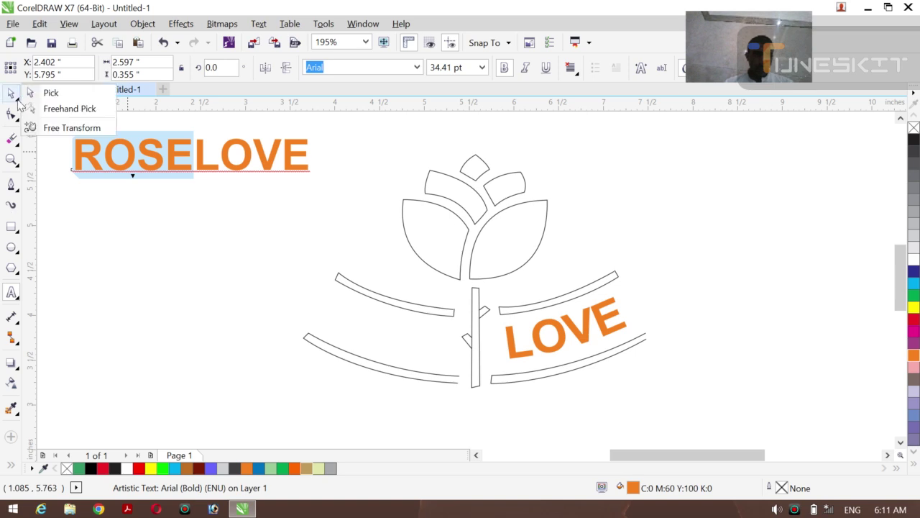
left_click(44, 91)
left_click(89, 211)
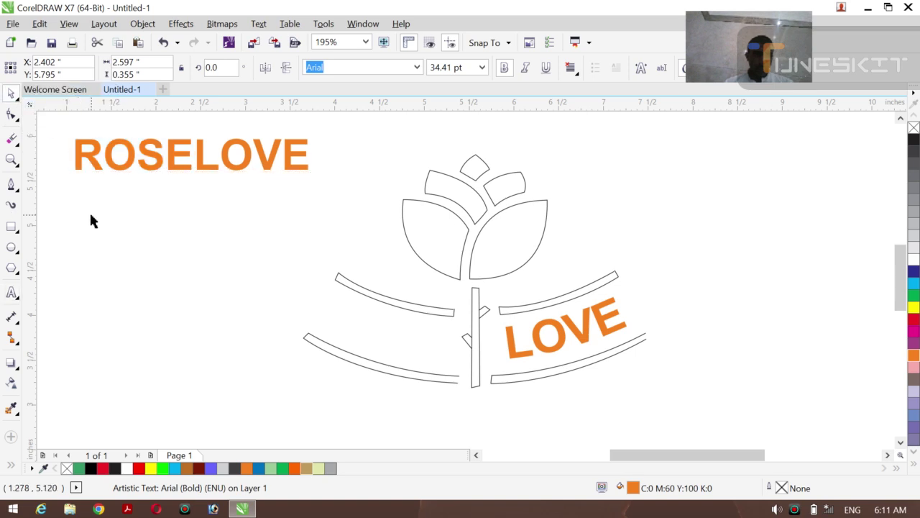
Step: Paste ROSE as a separate text object and place it below ROSELOVE near X 2.359, Y 3.905 inches
right_click(125, 282)
left_click(171, 369)
left_click_drag(132, 164, 385, 314)
left_click_drag(314, 309, 243, 302)
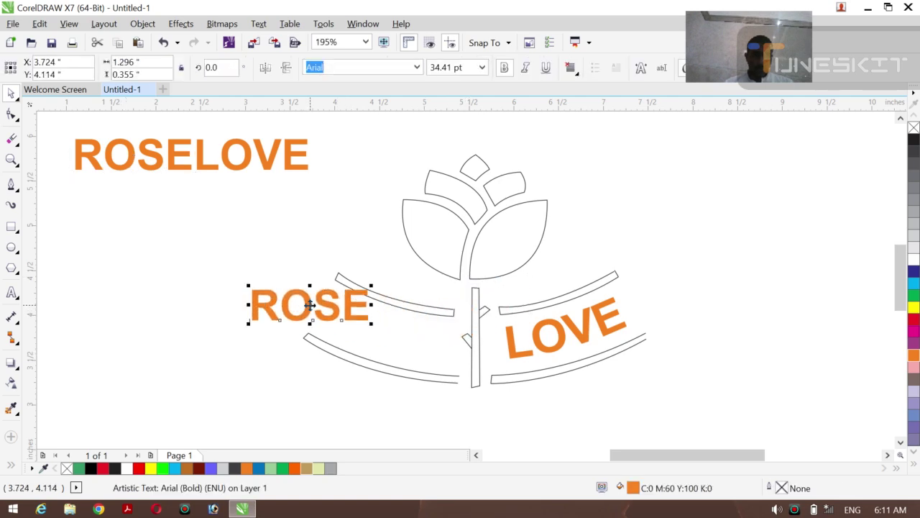
left_click_drag(187, 324, 187, 324)
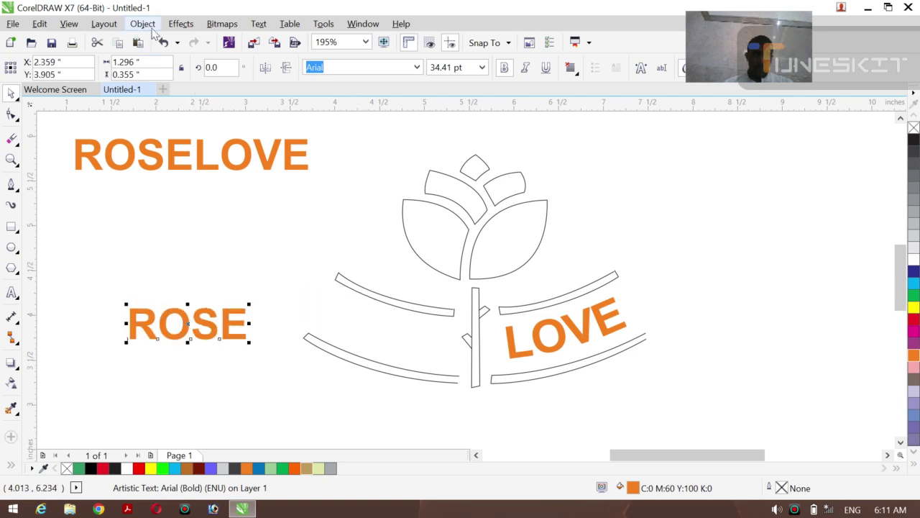
Step: Fit the ROSE text to the lower left ribbon band, with a 0.125 inch distance from the path and 2.969 inch offset
left_click(258, 23)
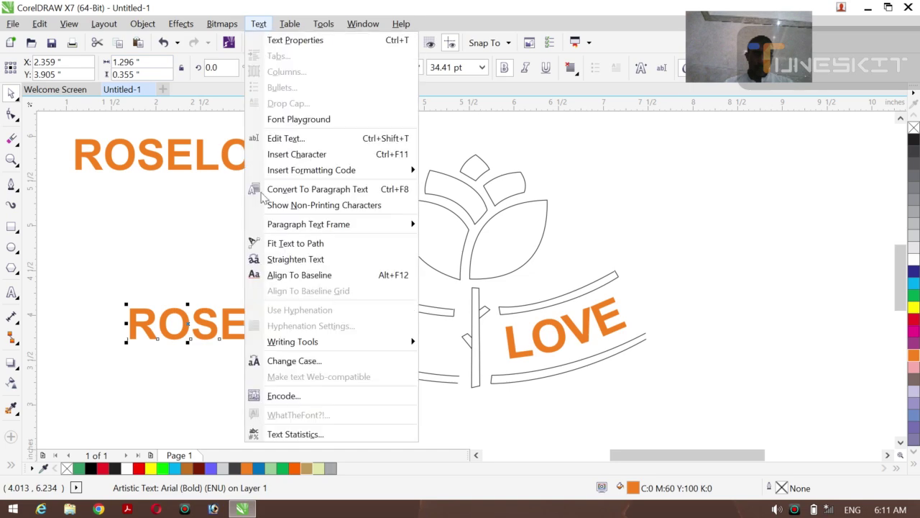
left_click(276, 249)
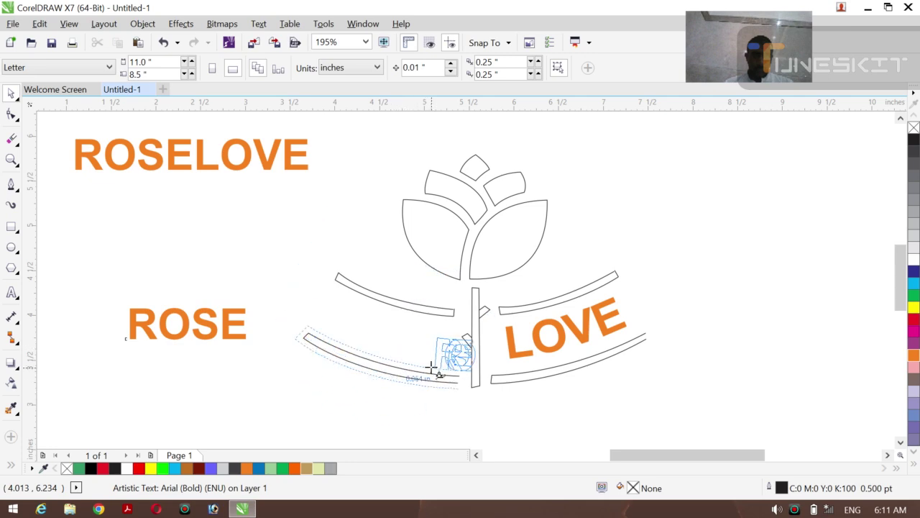
left_click(355, 343)
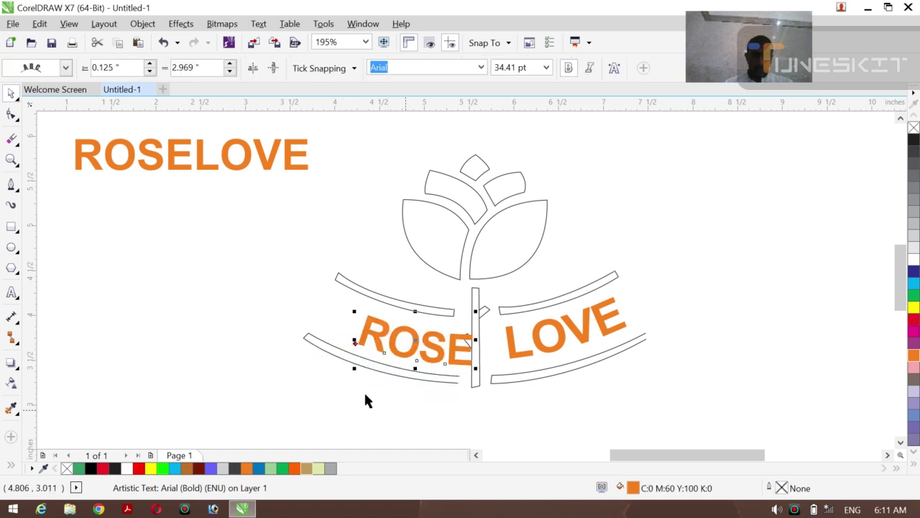
Step: Break the ROSE text apart from the lower left band and select only the curved lettering
left_click(142, 24)
left_click(103, 199)
left_click(107, 174)
left_click(362, 343)
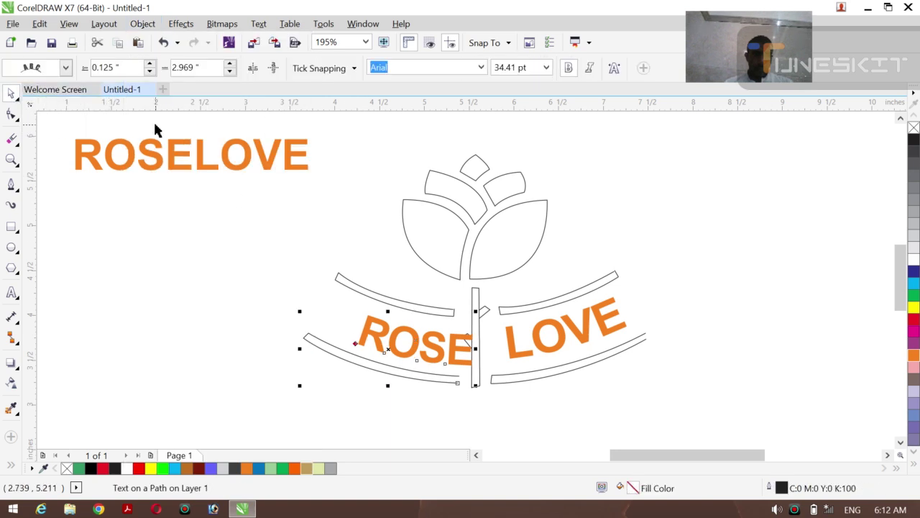
left_click(142, 23)
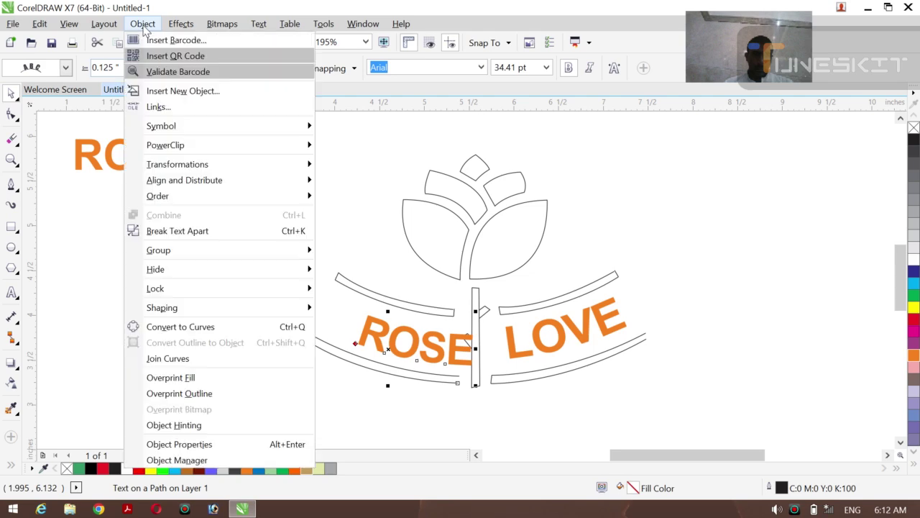
left_click(221, 233)
left_click(226, 335)
left_click(358, 335)
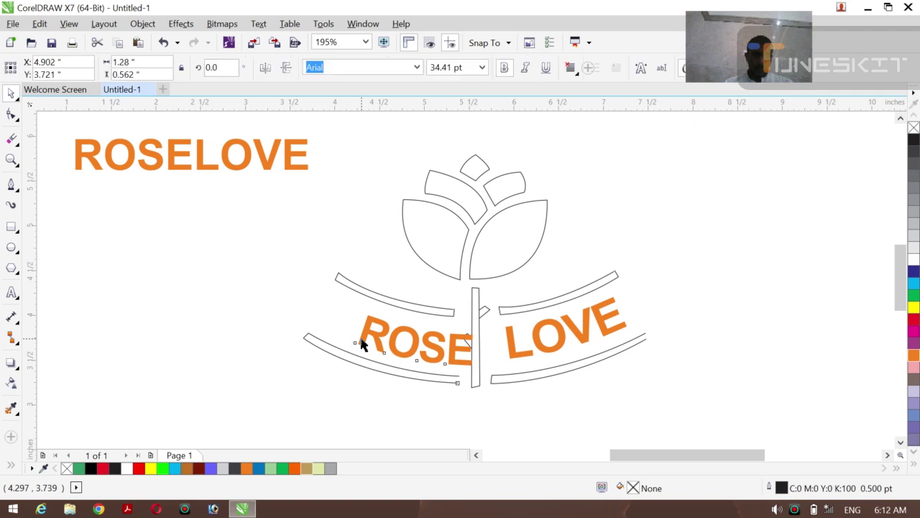
Step: Move ROSE between the left ribbon bands near X 4.619, Y 3.856 inches, rotate it slightly clockwise and deselect it
left_click_drag(399, 335, 391, 335)
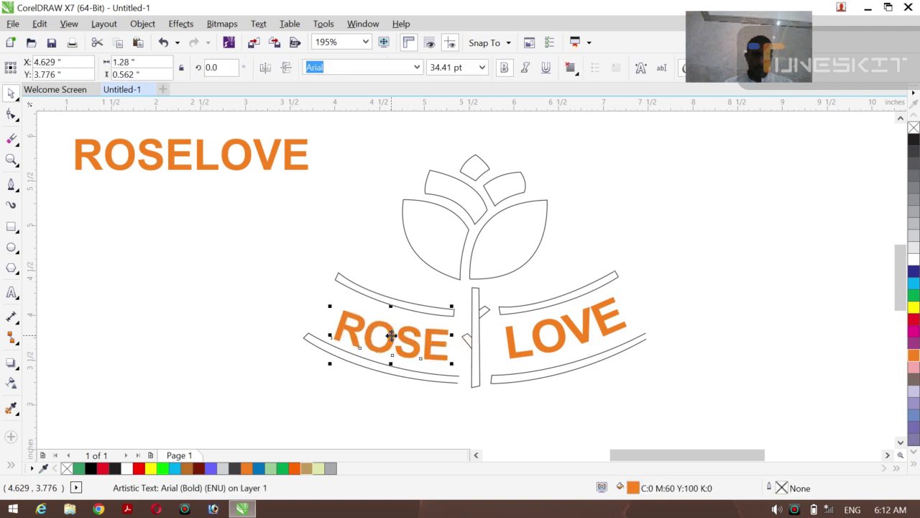
key("Up")
key("Up")
key("Up")
key("Up")
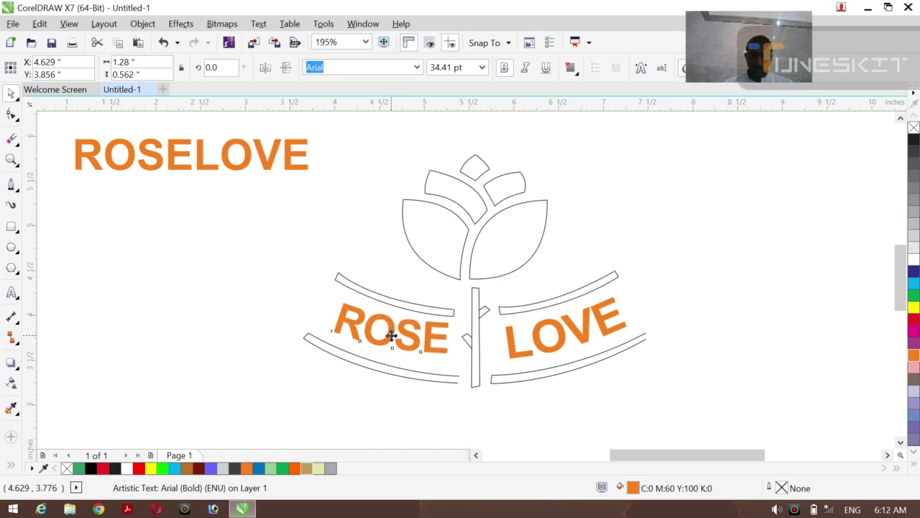
key("Left")
left_click(388, 333)
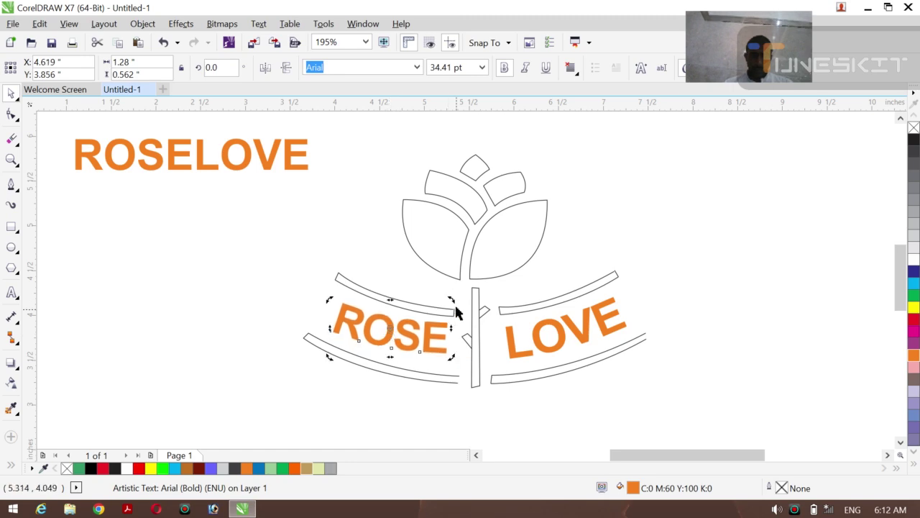
left_click_drag(453, 302, 455, 309)
left_click(407, 414)
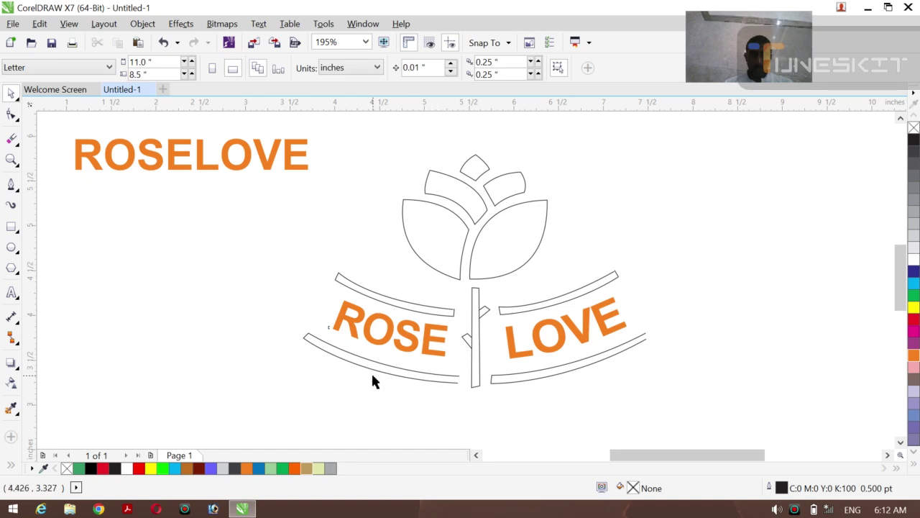
Step: Close the open outlines of the lower left and lower right ribbon bands
left_click(305, 338)
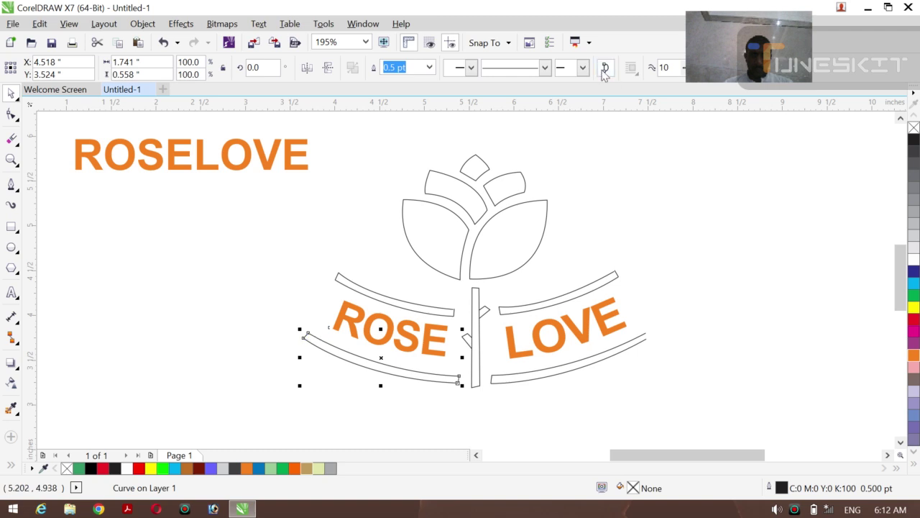
left_click(521, 377)
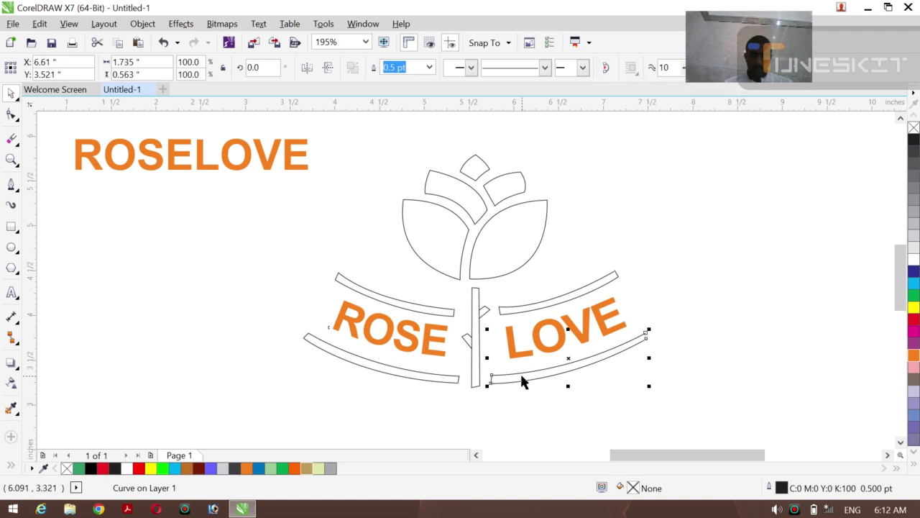
left_click(607, 69)
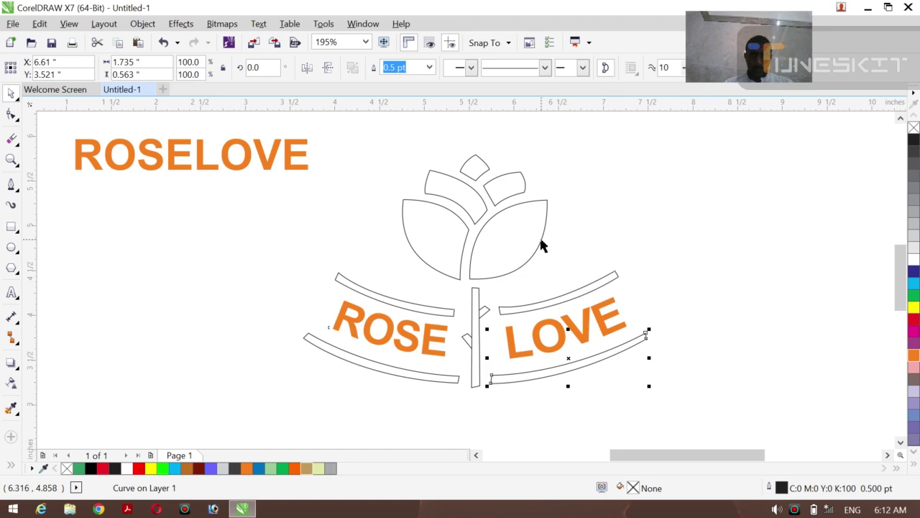
Step: Smart Fill both lower ribbon bands with orange #FF6600 and no outline
left_click(12, 466)
left_click(33, 461)
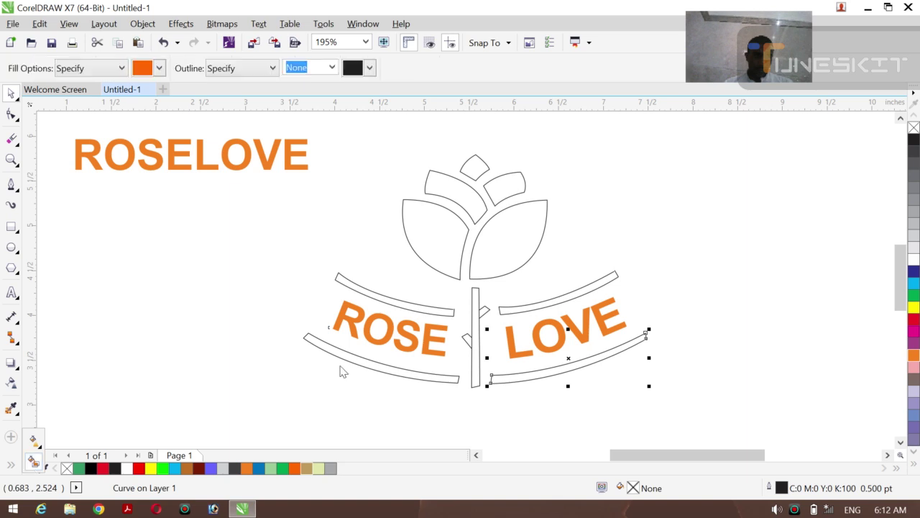
left_click(392, 371)
left_click(523, 375)
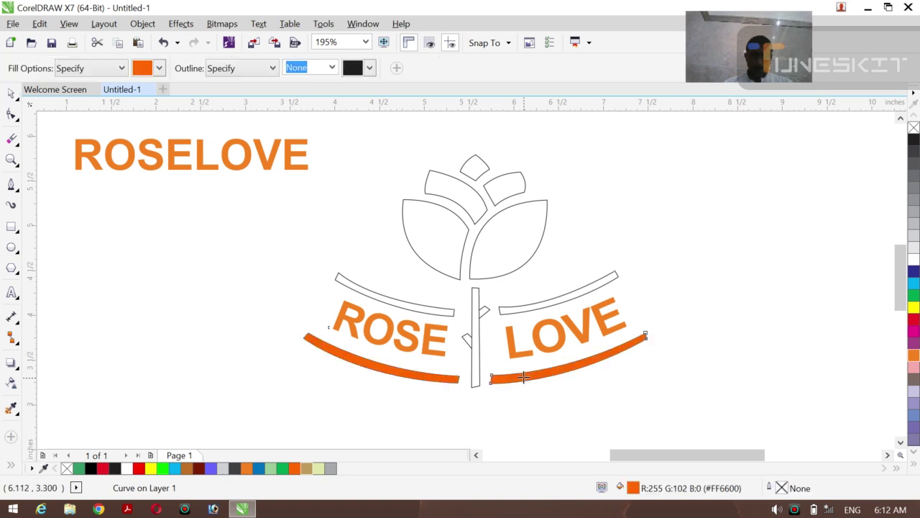
Step: Try to Smart Fill the stem and the upper right ribbon band with the same orange, and undo the fills
left_click(475, 303)
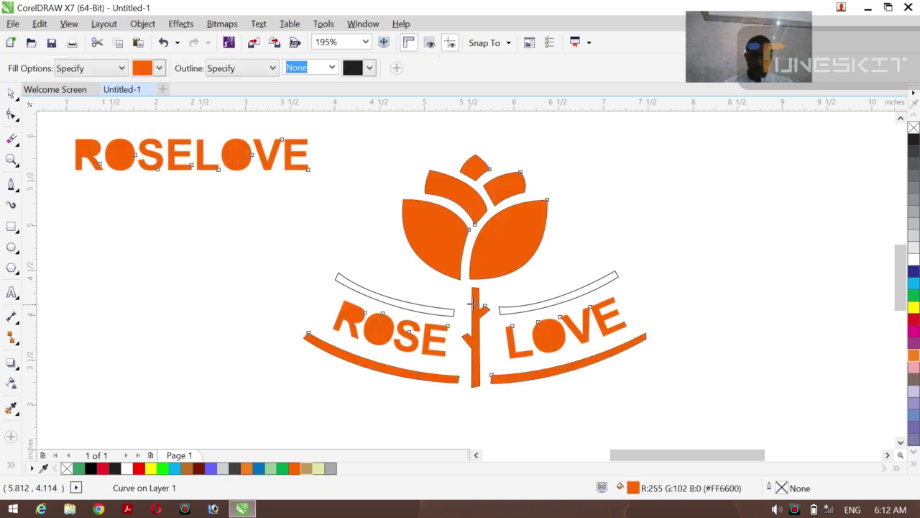
left_click(515, 309)
left_click(515, 309)
key("ctrl+z")
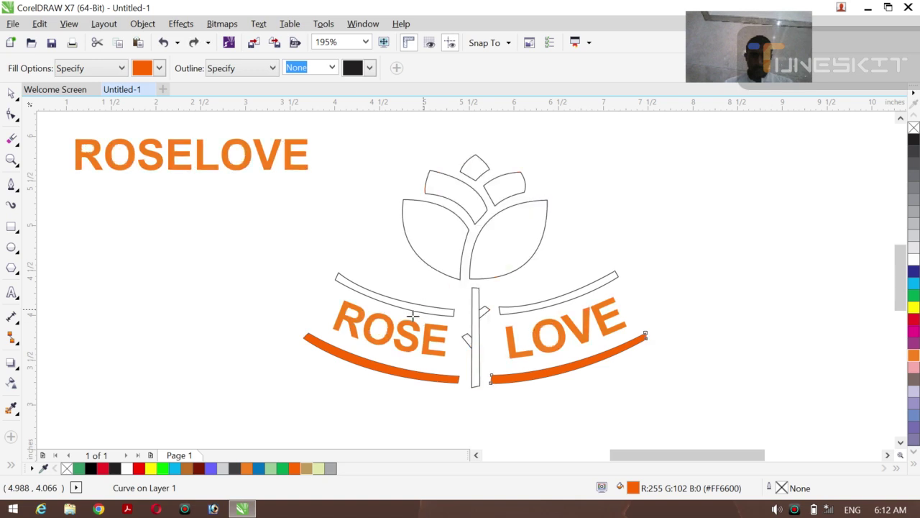
left_click(11, 94)
left_click(389, 306)
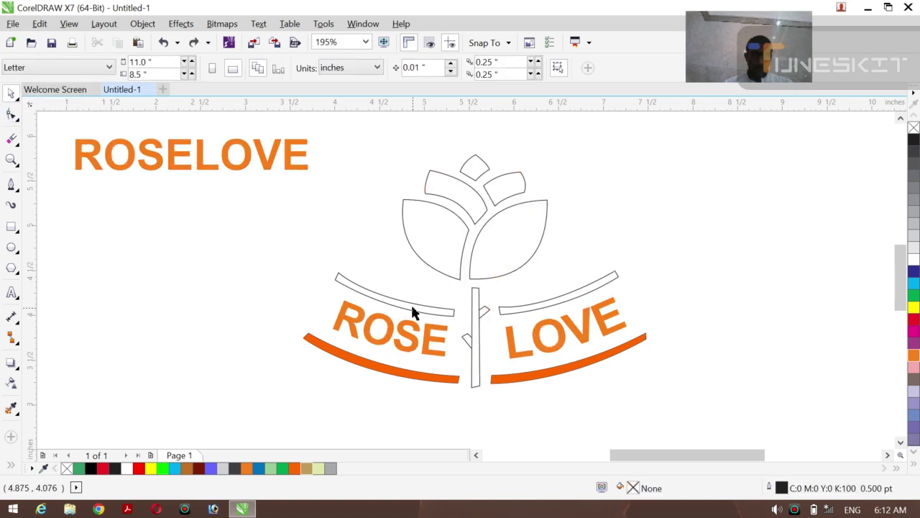
left_click_drag(412, 307, 384, 274)
key("ctrl+z")
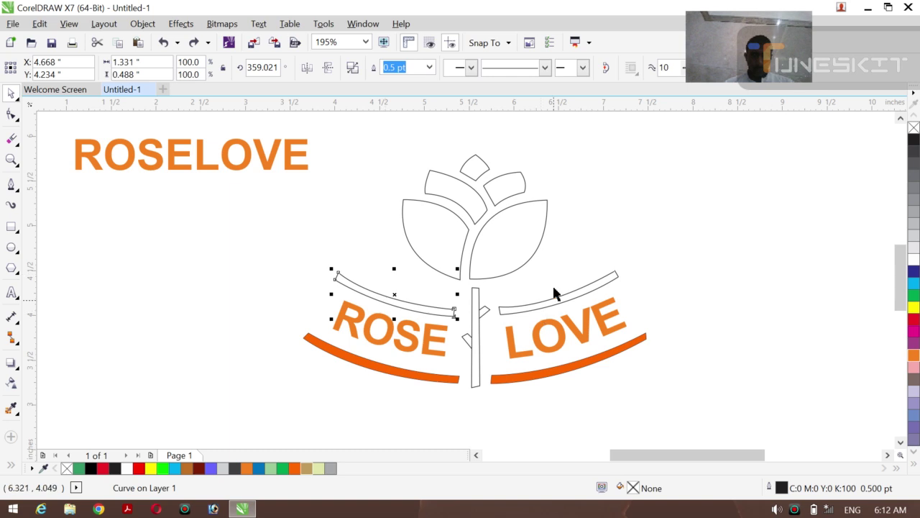
left_click(555, 296)
left_click_drag(555, 296, 549, 276)
key("ctrl+z")
left_click(699, 281)
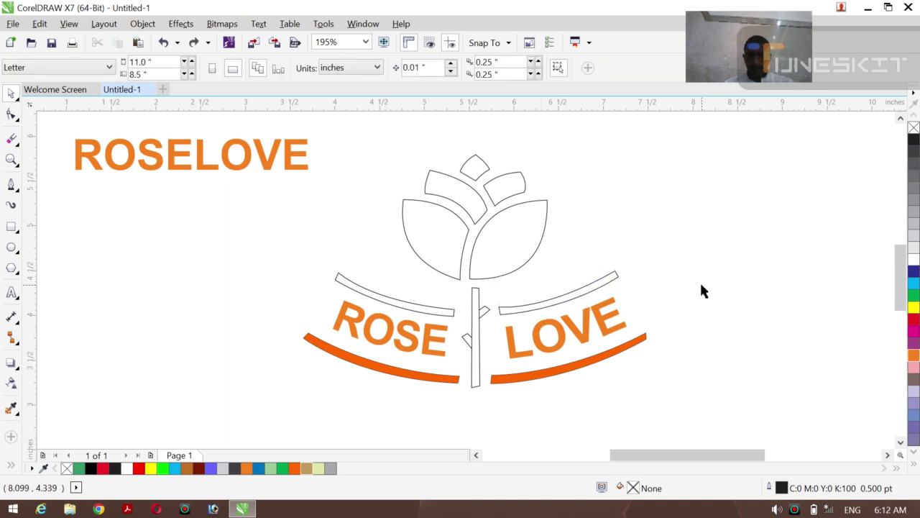
Step: Close the open outline at the outer end of the upper right ribbon band
key("z")
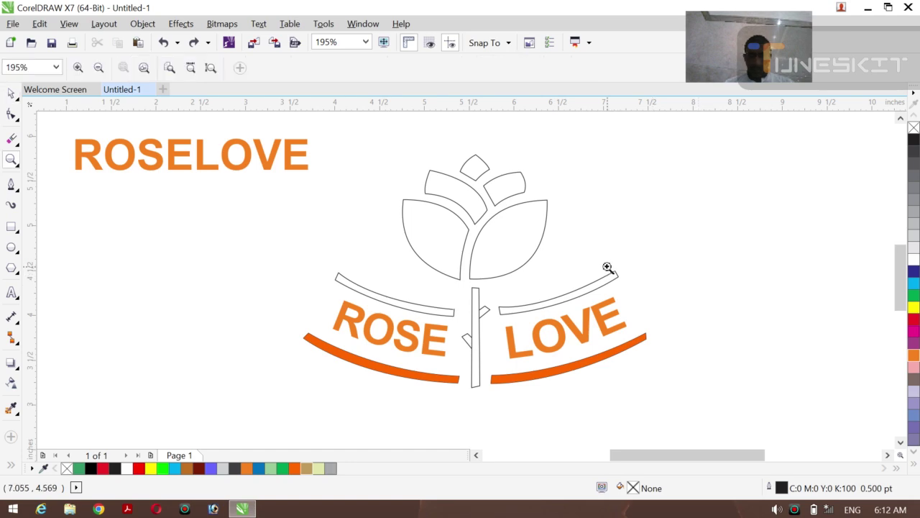
left_click_drag(608, 265, 634, 292)
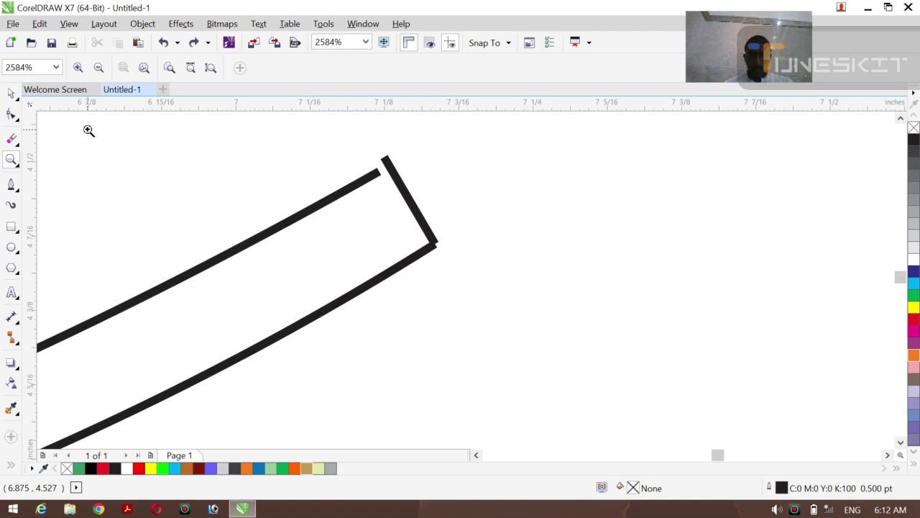
left_click(22, 106)
left_click(43, 92)
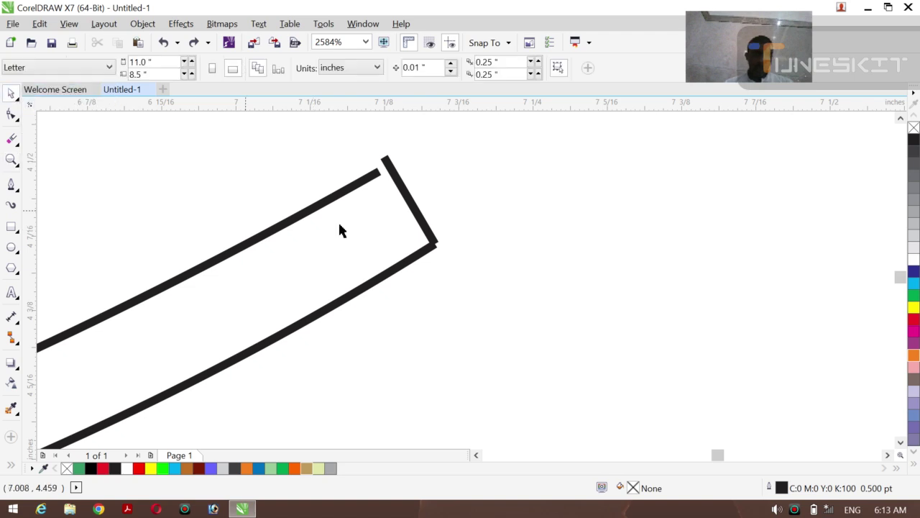
left_click(403, 260)
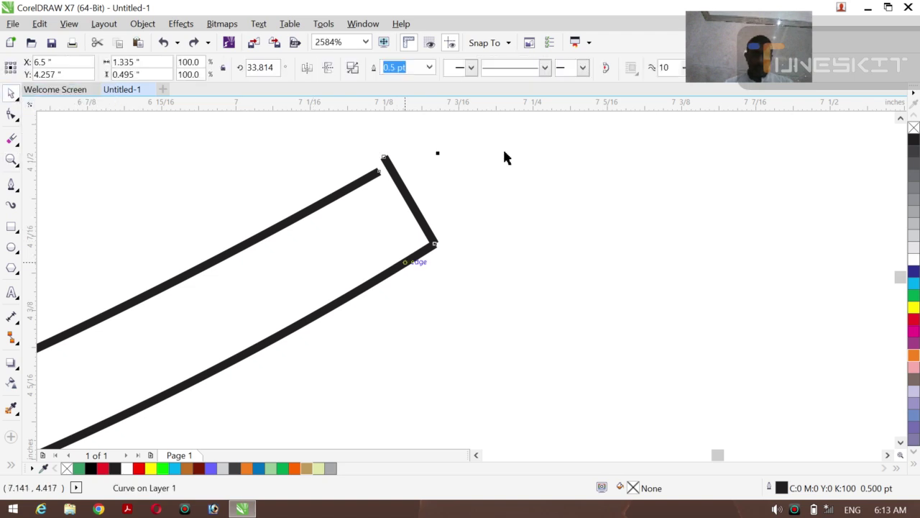
left_click(606, 70)
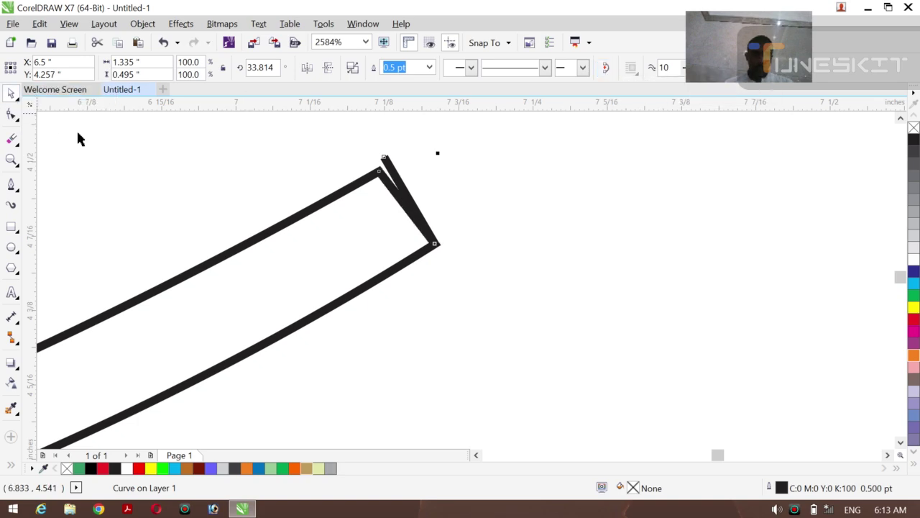
left_click(94, 152)
left_click(386, 161)
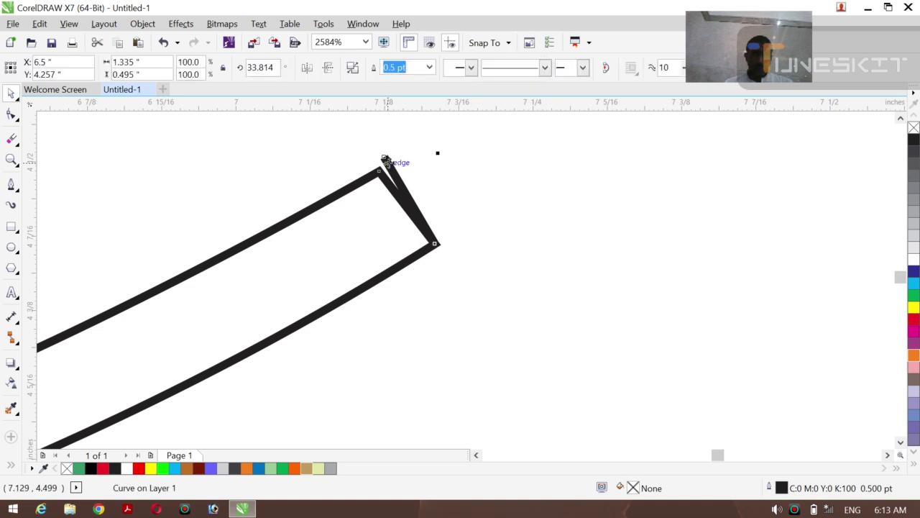
key("Delete")
key("ctrl+z")
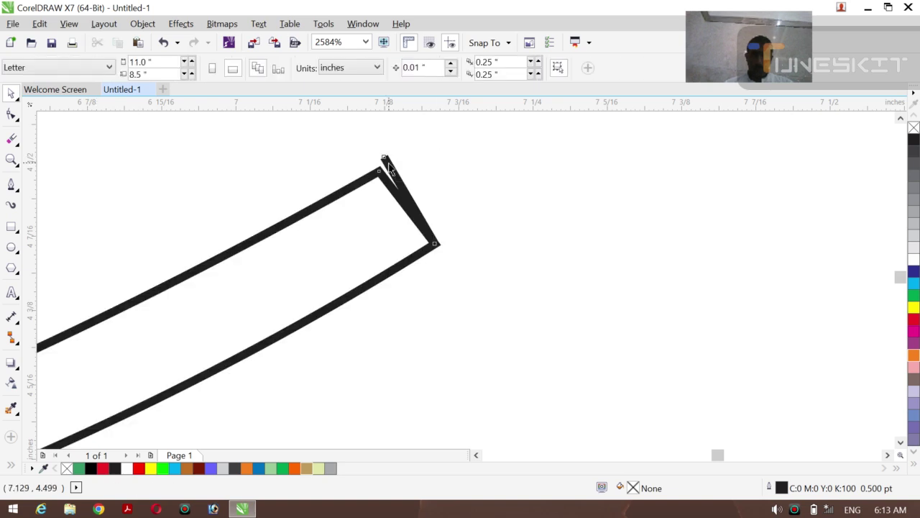
key("Delete")
key("ctrl+z")
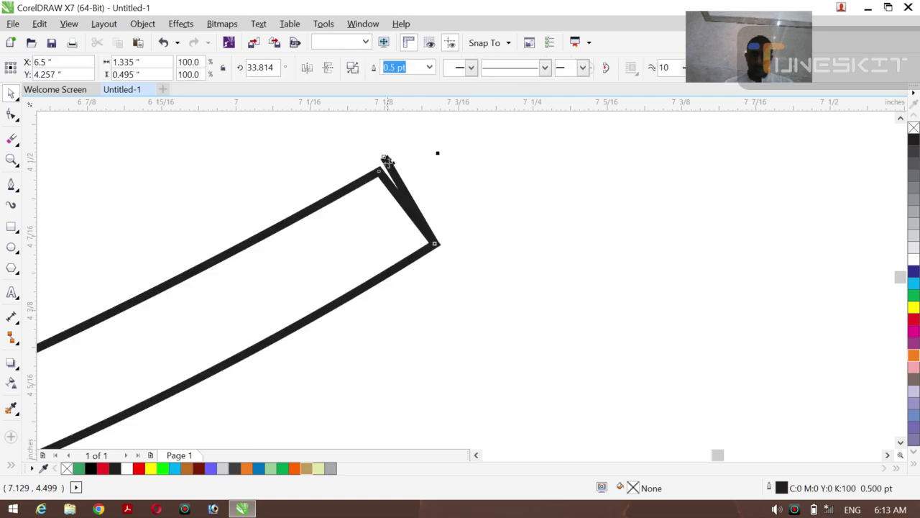
Step: Break the upper right ribbon band's curve apart and delete the stray line sticking out at its outer end
left_click(151, 26)
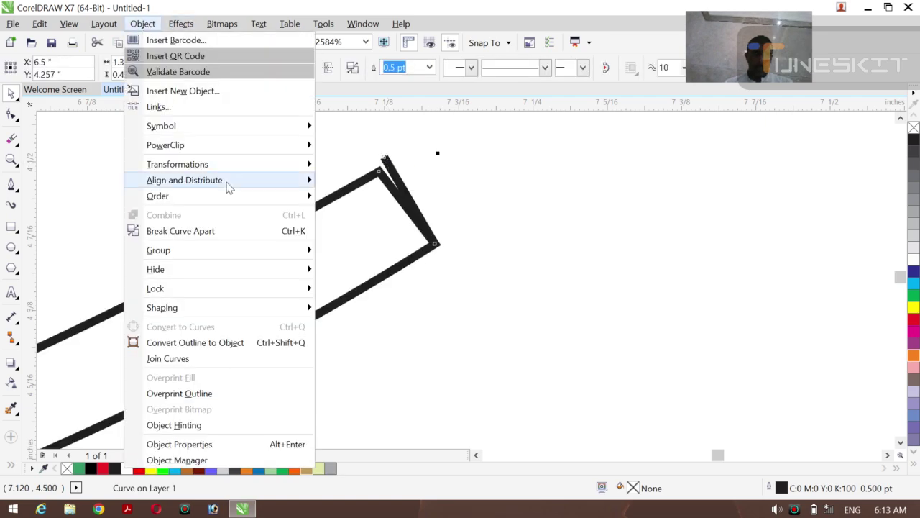
left_click(214, 231)
left_click(173, 212)
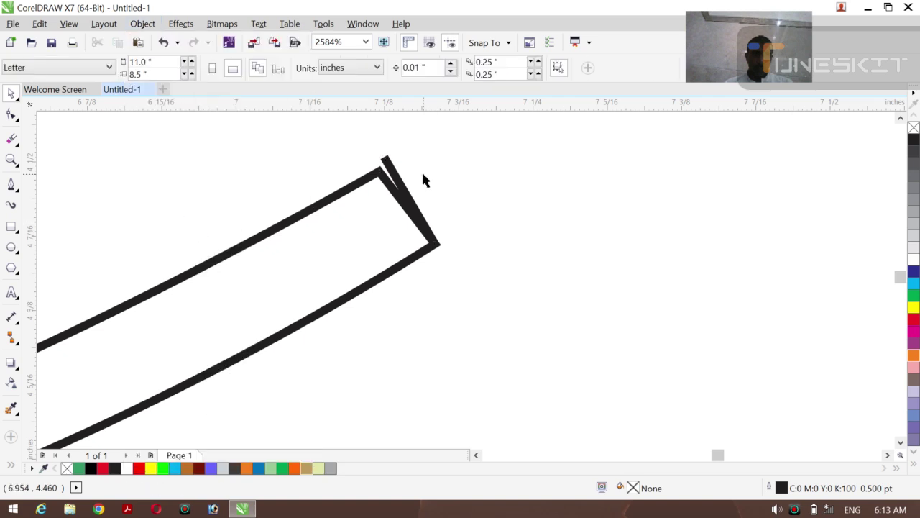
left_click(389, 159)
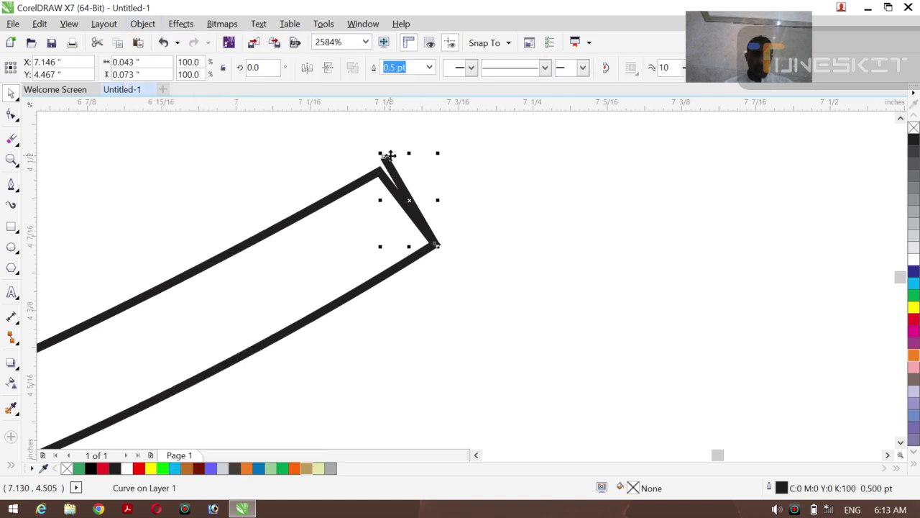
key("Delete")
Step: Examine the inner ends of both upper ribbon bands for gaps in their outlines
key("z")
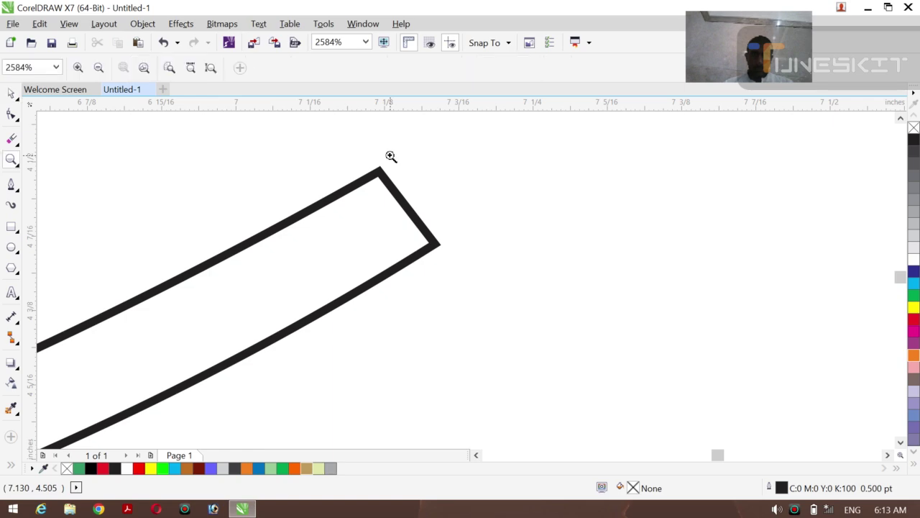
left_click(97, 69)
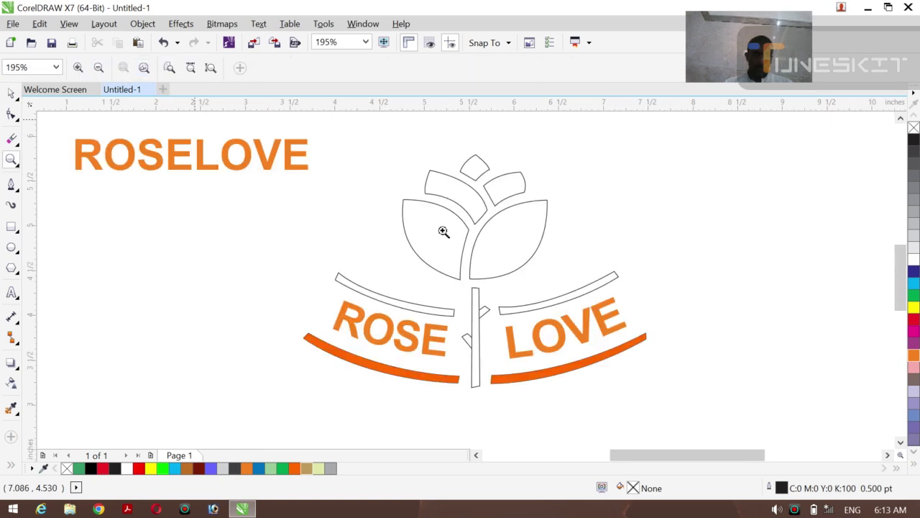
left_click_drag(496, 309, 508, 327)
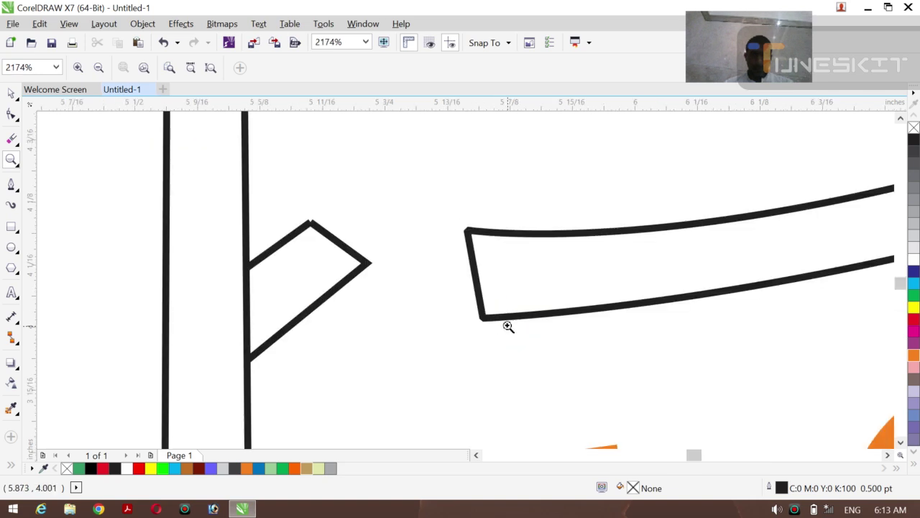
left_click(99, 69)
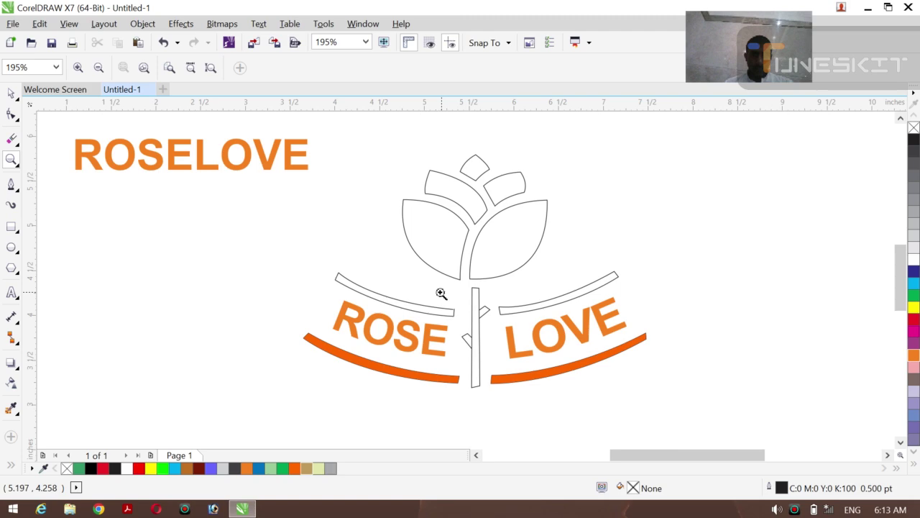
left_click_drag(447, 316, 460, 320)
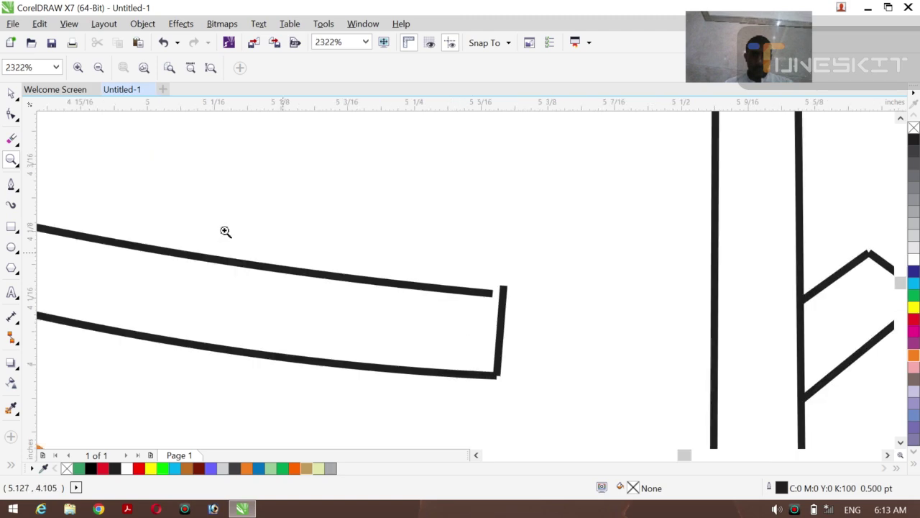
left_click(11, 92)
left_click(45, 90)
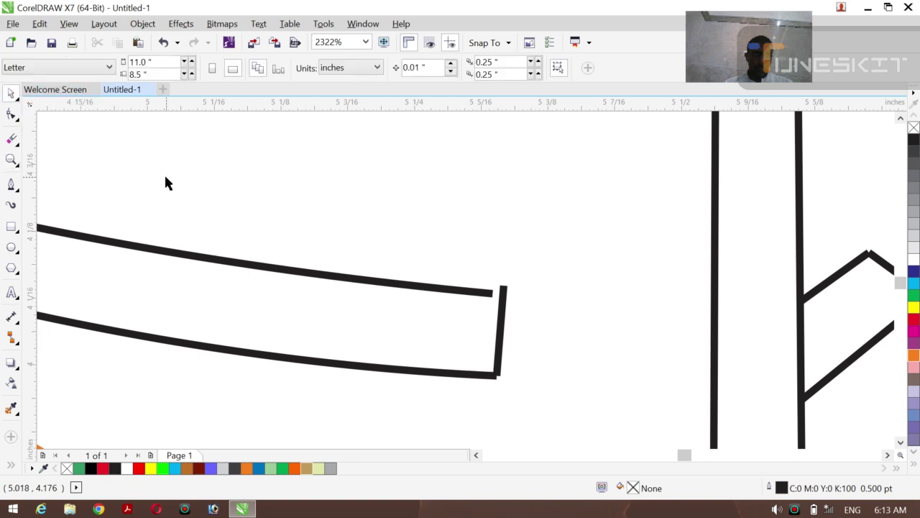
left_click(504, 298)
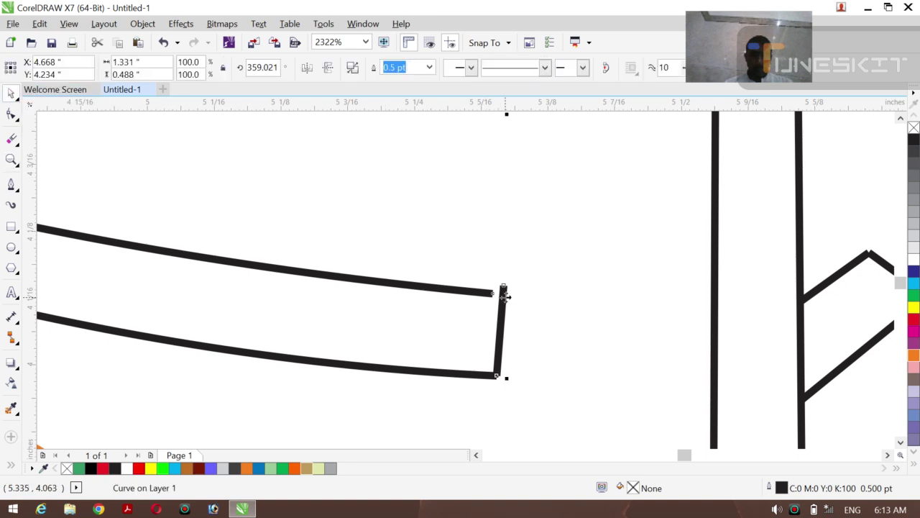
key("Delete")
key("ctrl+z")
Step: Break the upper left ribbon band's curve apart and delete the loose line at its inner end
left_click(142, 23)
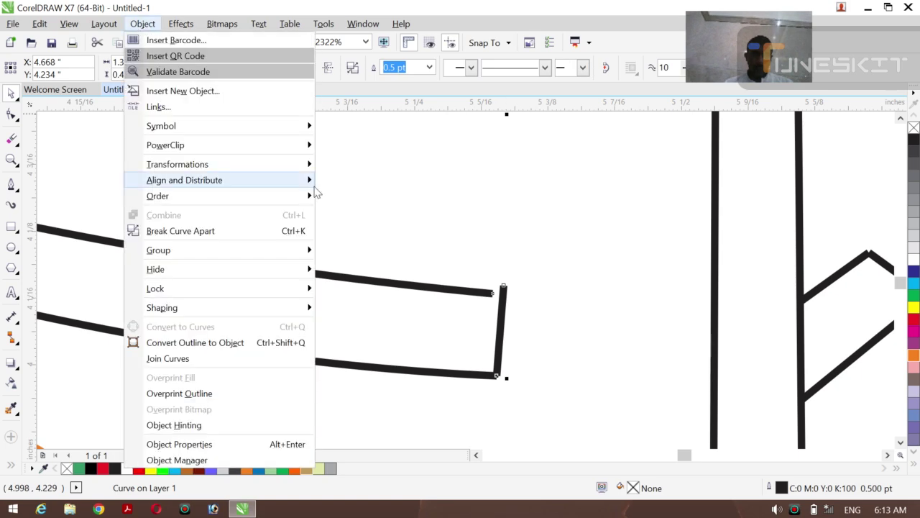
left_click(237, 231)
left_click(501, 271)
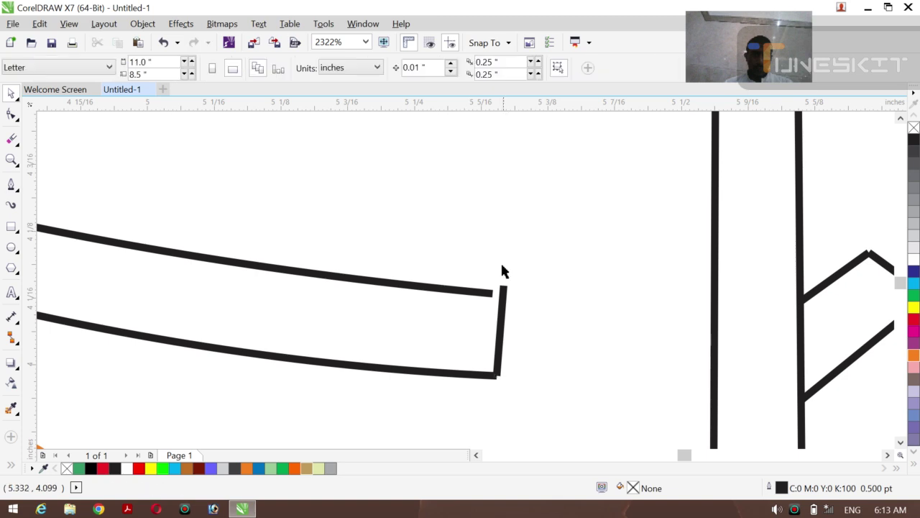
left_click(502, 299)
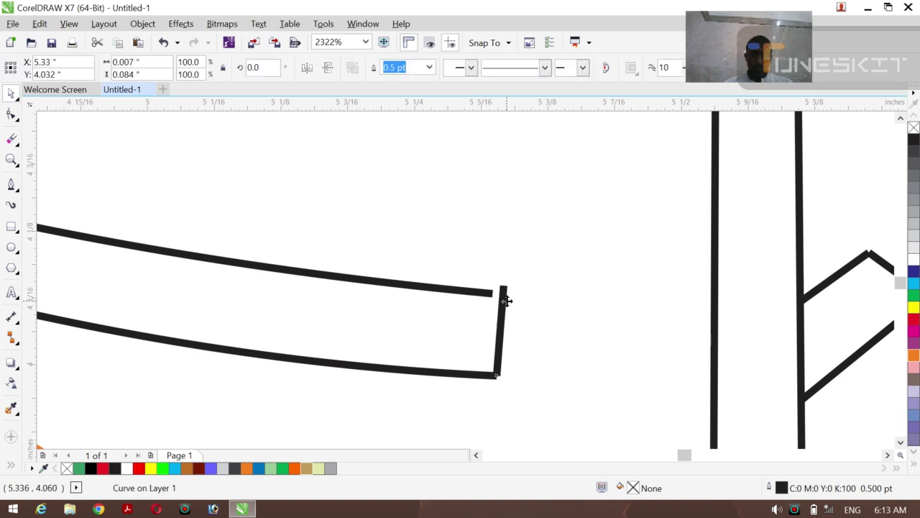
key("Delete")
Step: Close the upper left ribbon band's outline and Smart Fill it with orange #FF6600 and no outline
left_click(473, 291)
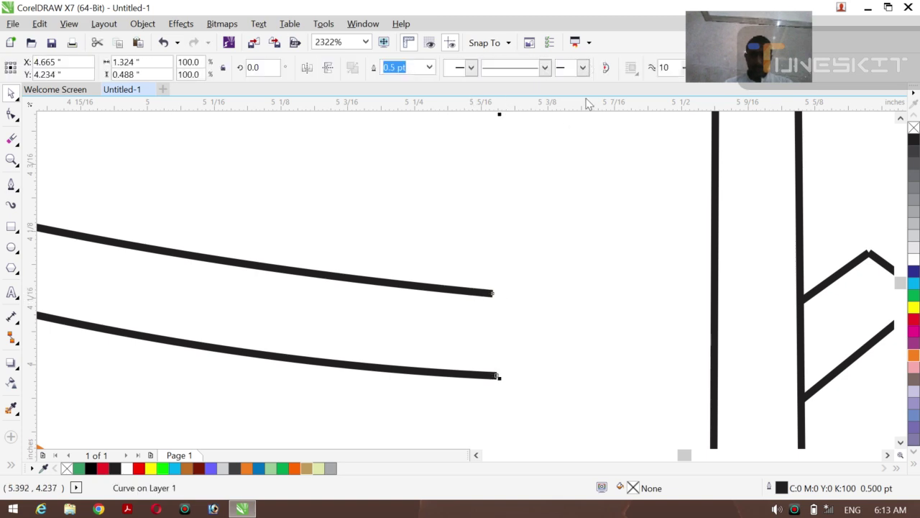
left_click(604, 68)
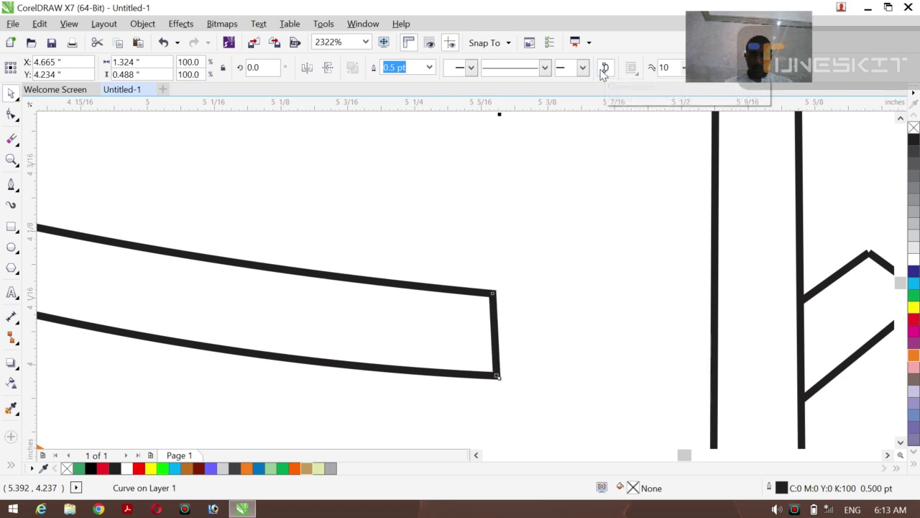
left_click(11, 469)
left_click(34, 461)
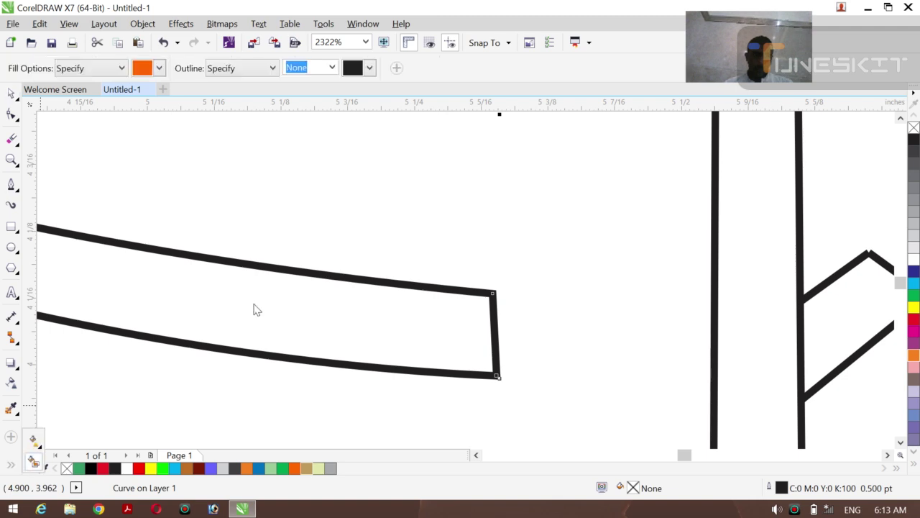
left_click(253, 302)
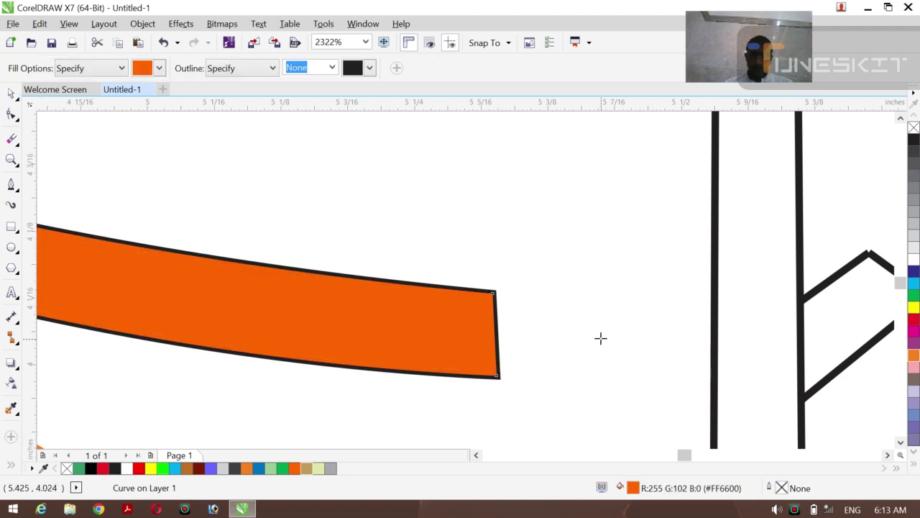
Step: Smart Fill the upper right ribbon band, the stem and its two thorns with orange #FF6600 and no outline
key("z")
left_click(99, 68)
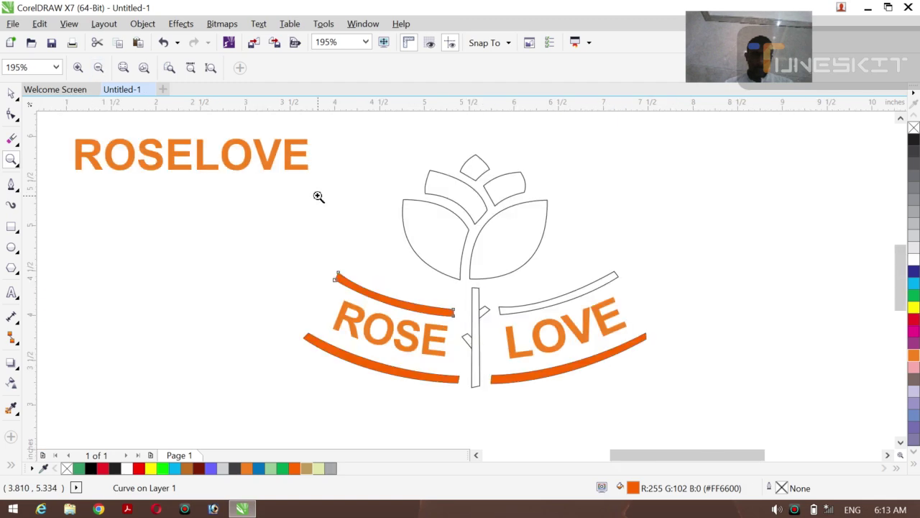
left_click(12, 93)
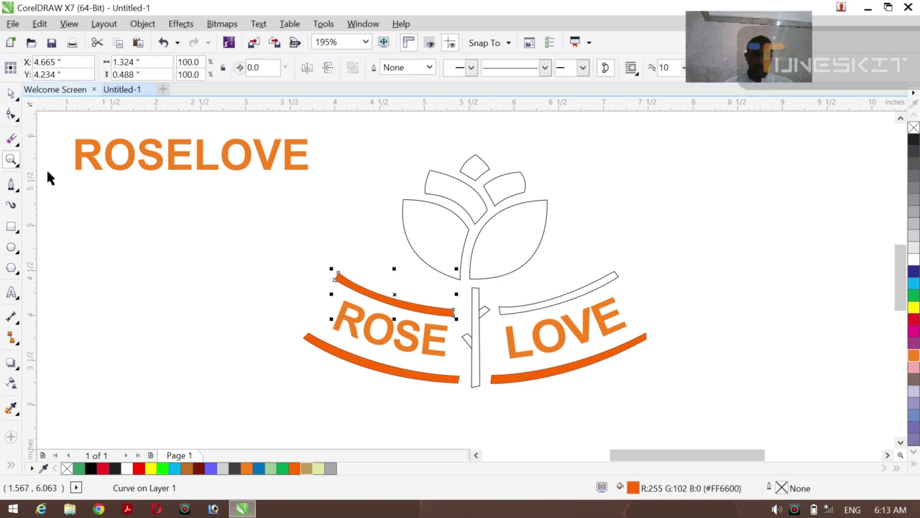
left_click(11, 468)
left_click(33, 460)
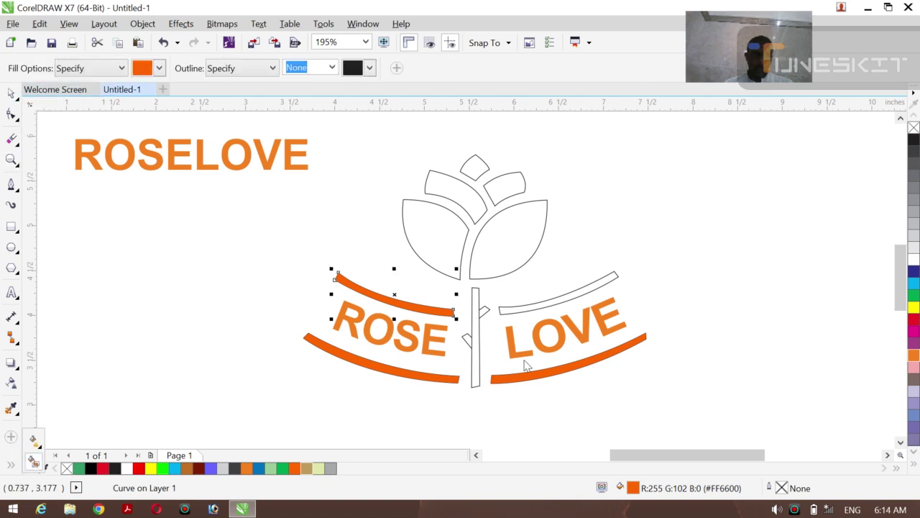
left_click(531, 305)
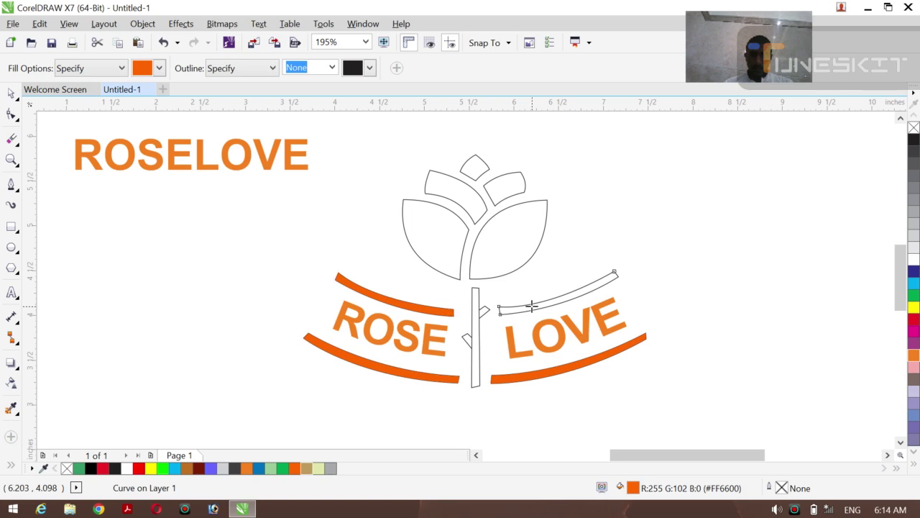
left_click(475, 320)
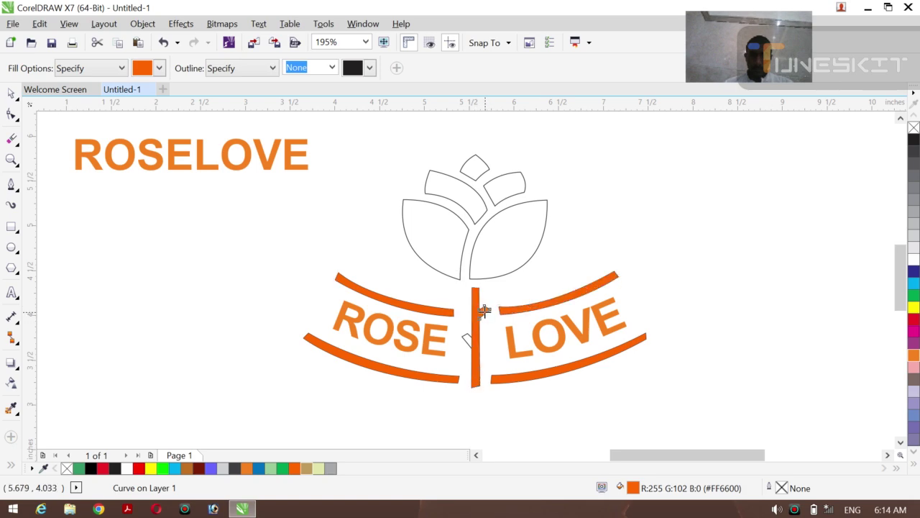
left_click(484, 311)
left_click(467, 336)
Step: Smart Fill all five petals of the flower with orange #FF6600 and no outline
left_click(513, 237)
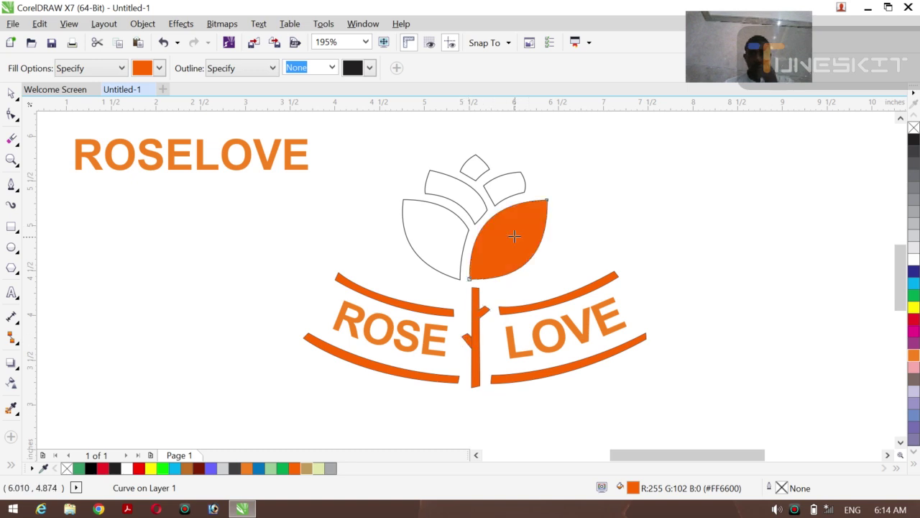
left_click(453, 241)
left_click(505, 189)
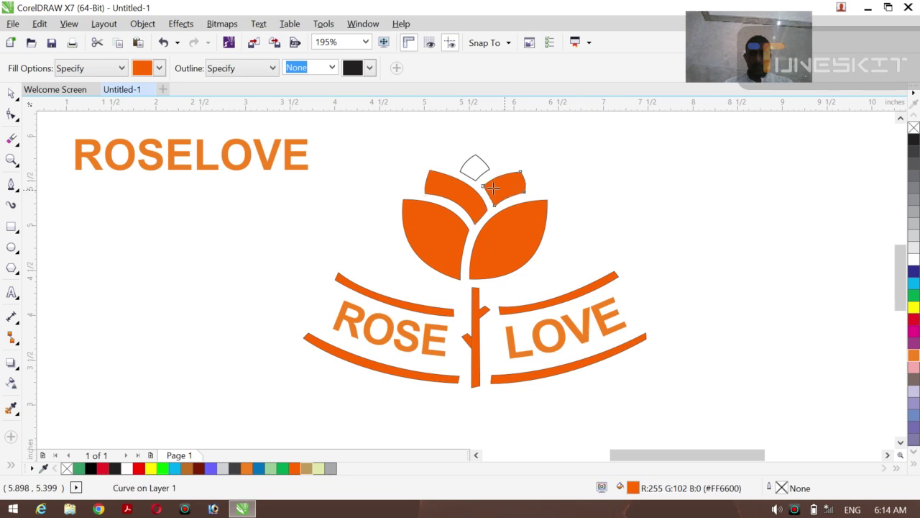
left_click(475, 167)
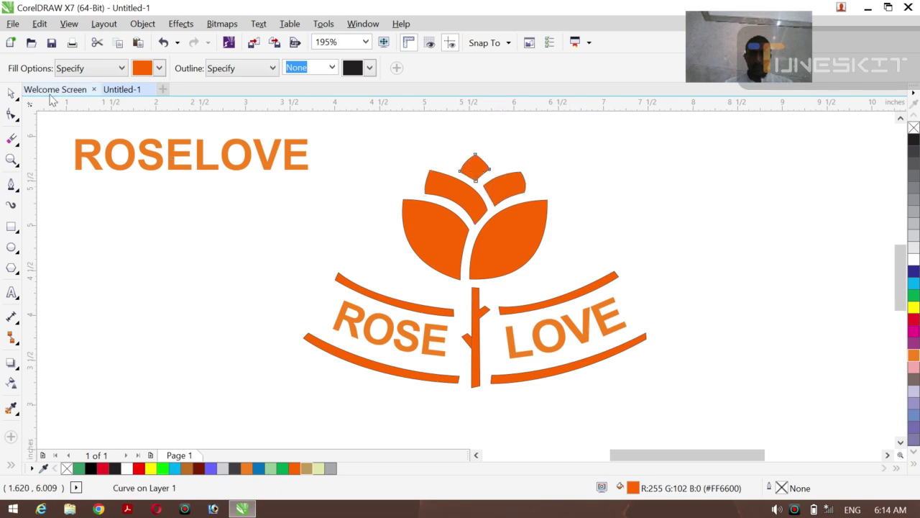
Step: Delete the straight ROSELOVE text beside the emblem
left_click(16, 99)
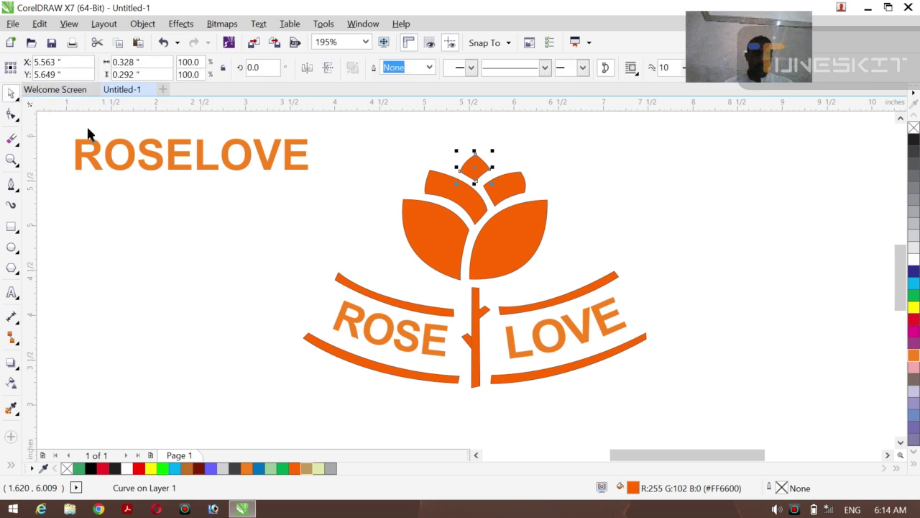
left_click(118, 167)
key("Delete")
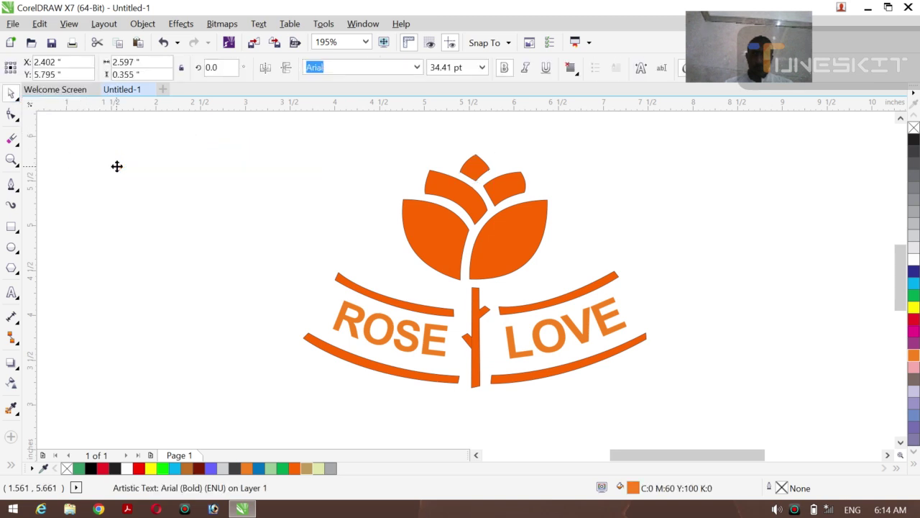
Step: Set the outline width of all the emblem's objects to None
left_click_drag(180, 151, 667, 406)
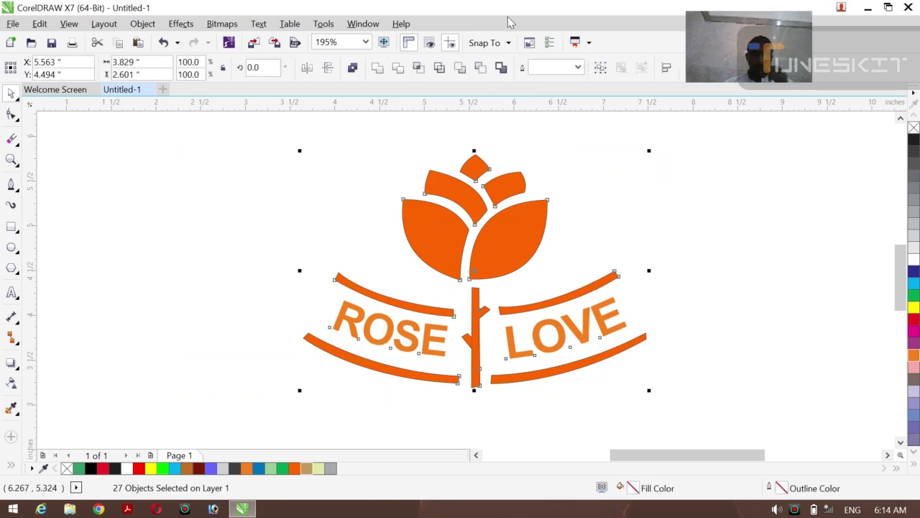
left_click(578, 69)
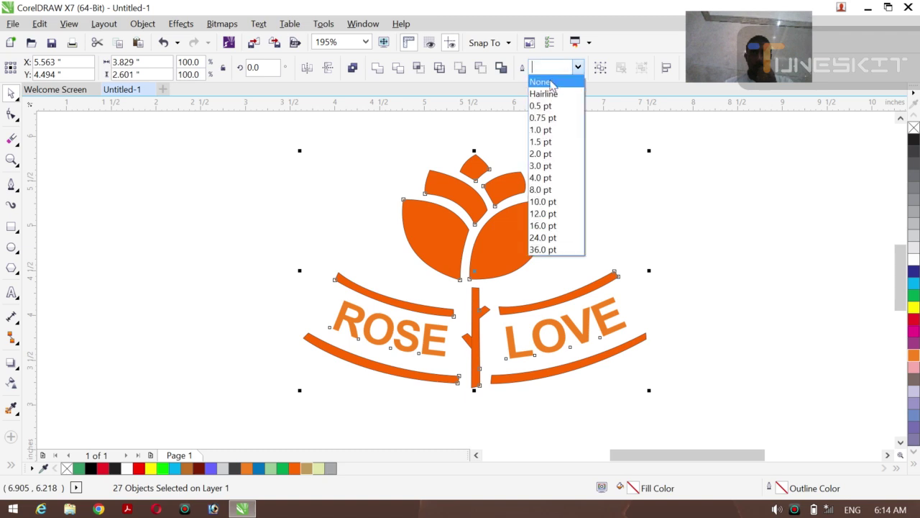
left_click(544, 78)
left_click(732, 241)
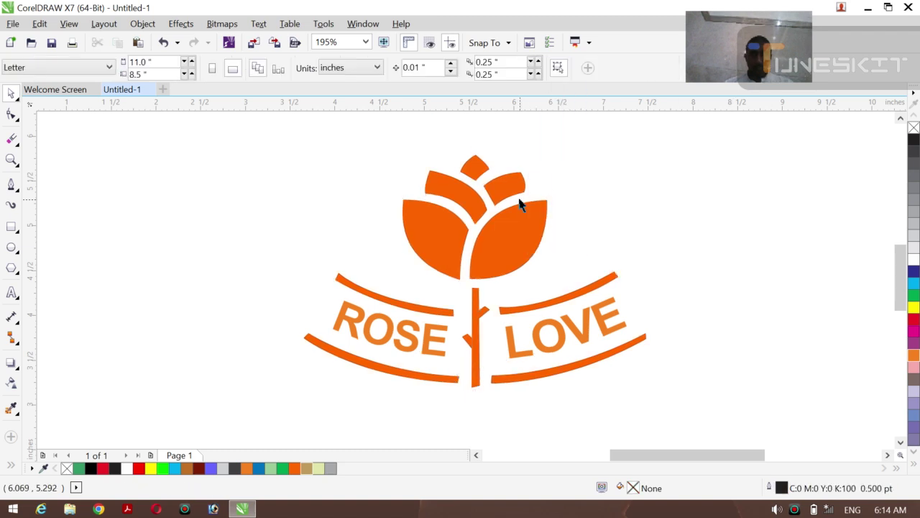
Step: Weld the left thorn and the right thorn to the stem to form a single shape
left_click(466, 340)
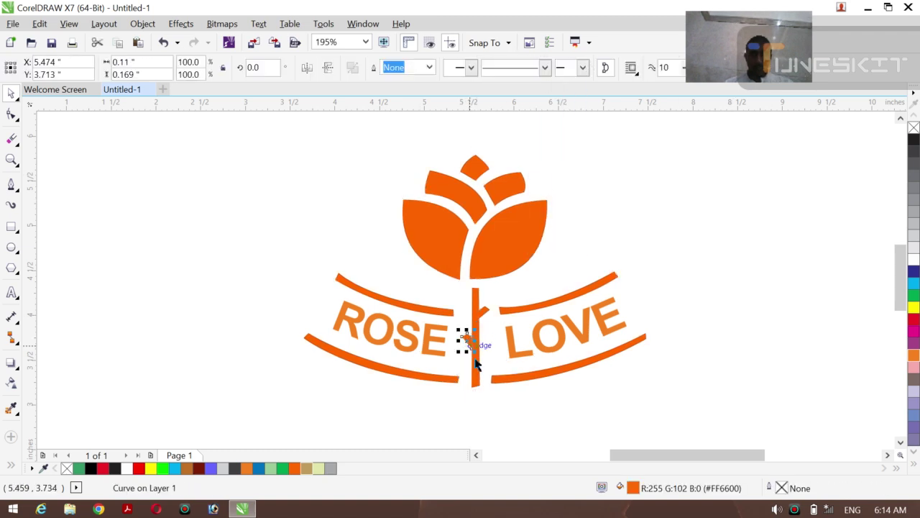
left_click(475, 369, "shift")
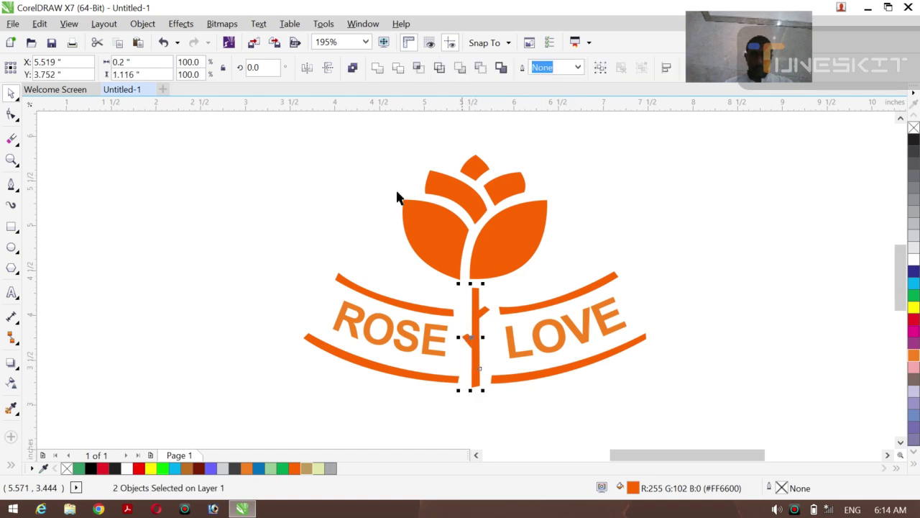
left_click(377, 72)
left_click(298, 164)
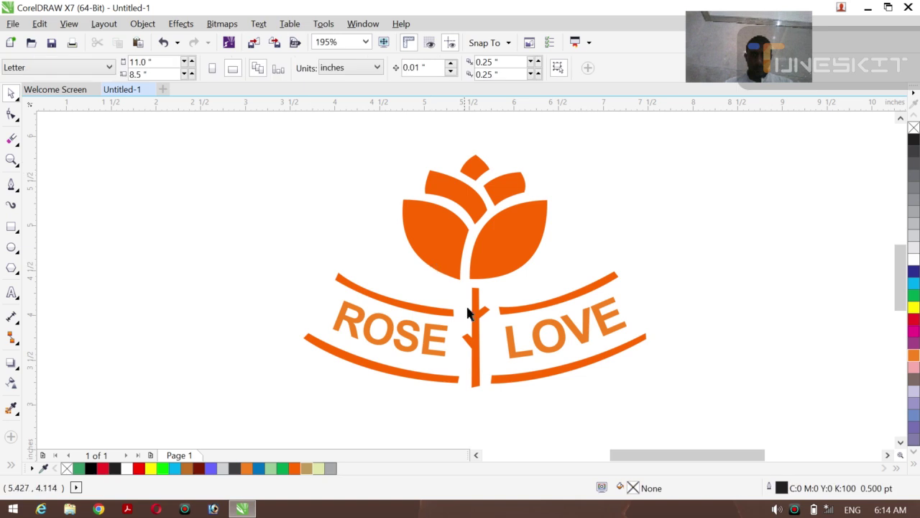
left_click(484, 316)
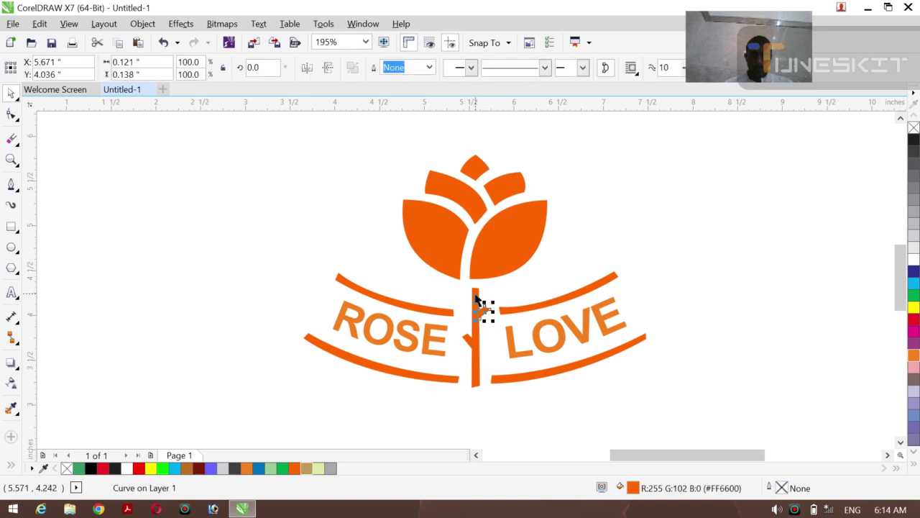
left_click(475, 296, "shift")
left_click(378, 68)
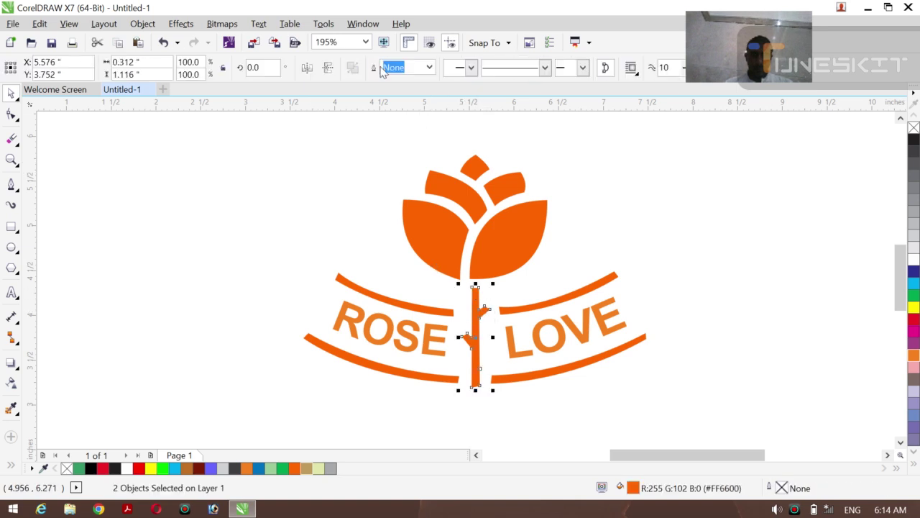
left_click(261, 198)
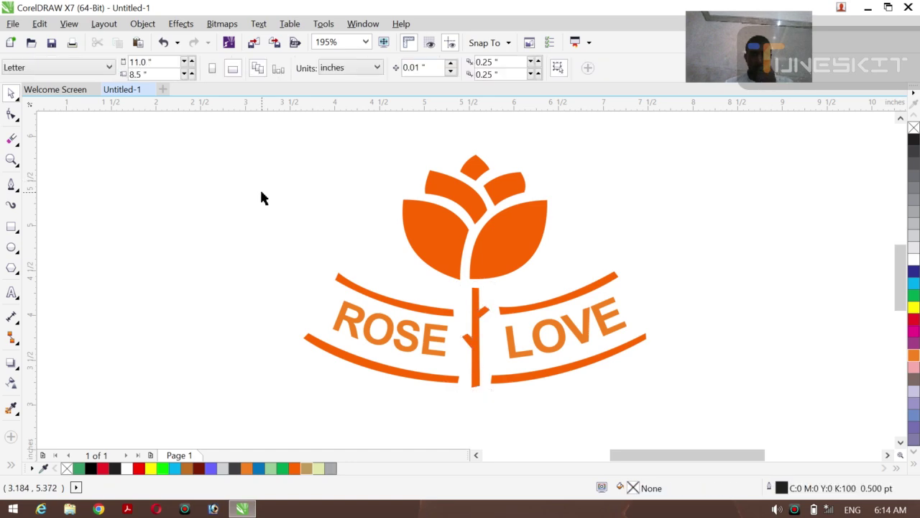
Step: Delete the dark blue reference bitmap beside the page
key("z")
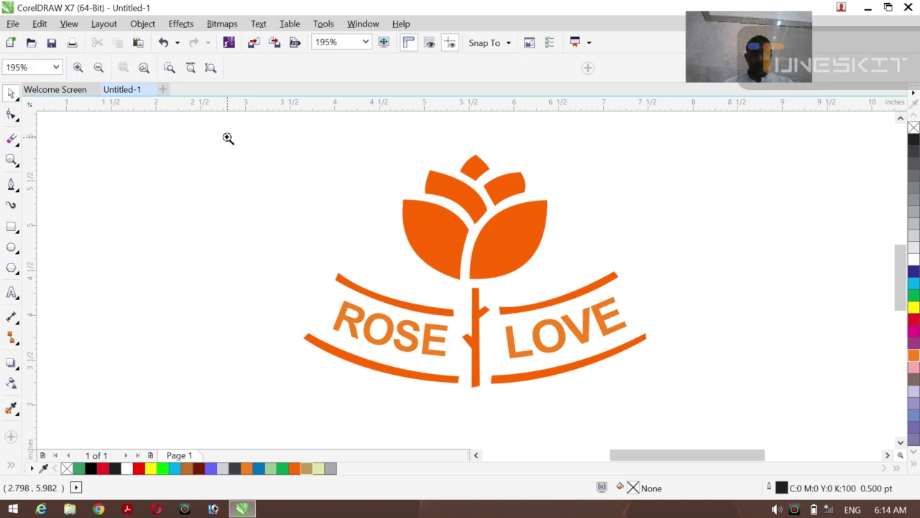
left_click(98, 67)
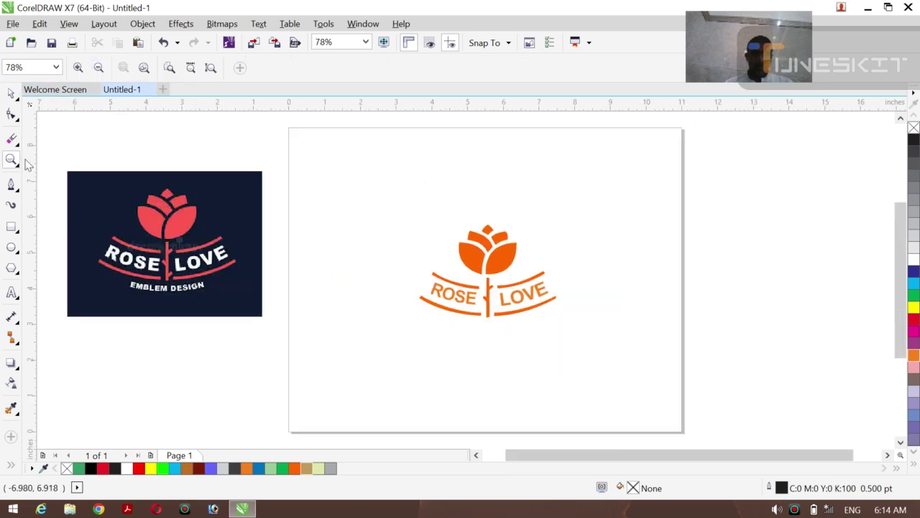
left_click(11, 93)
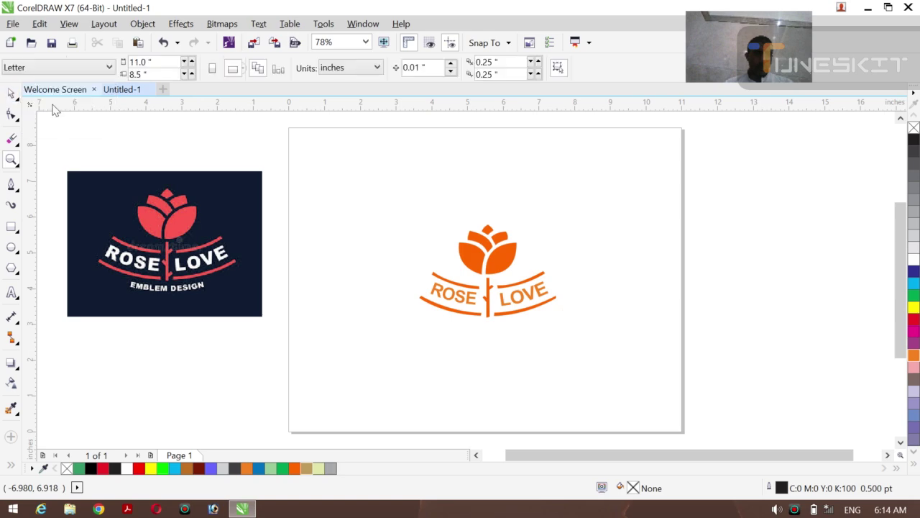
left_click(170, 271)
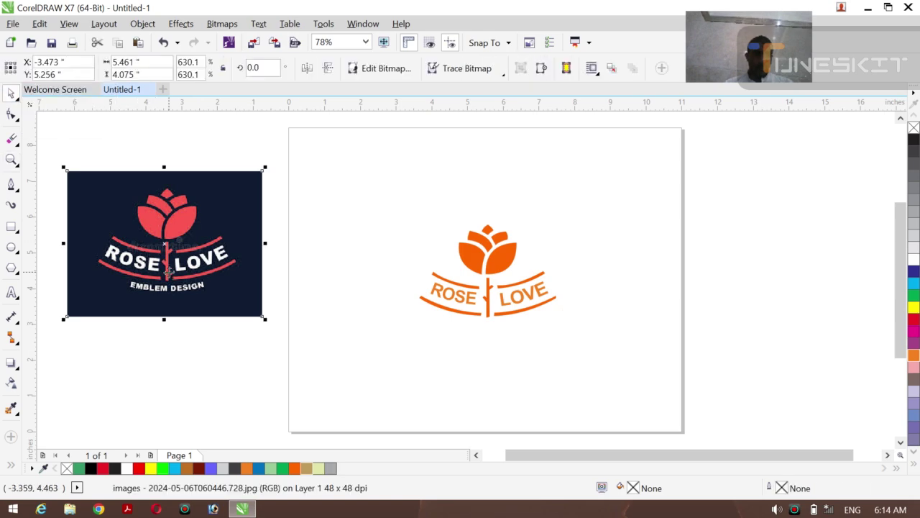
key("Delete")
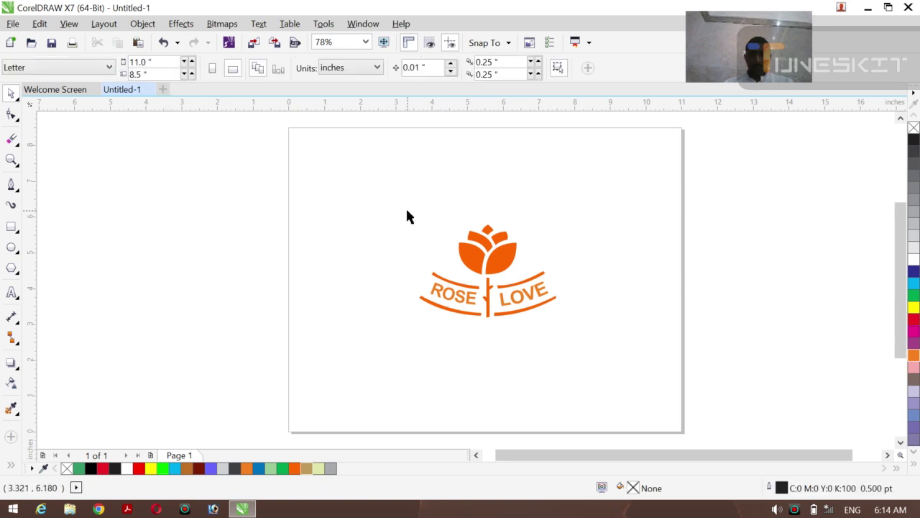
Step: Scale the whole emblem up about its centre to about 9.87 by 6.70 inches so it fills the page
left_click_drag(405, 206, 586, 356)
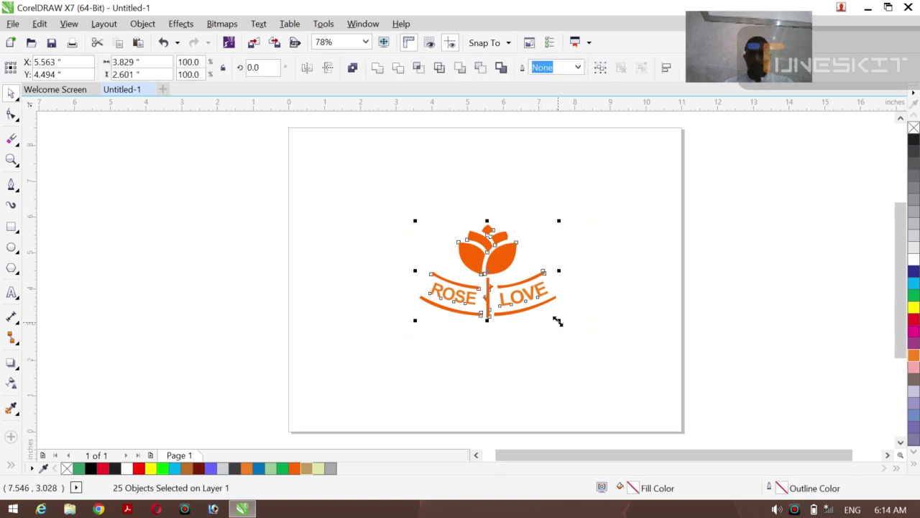
left_click_drag(558, 320, 665, 407)
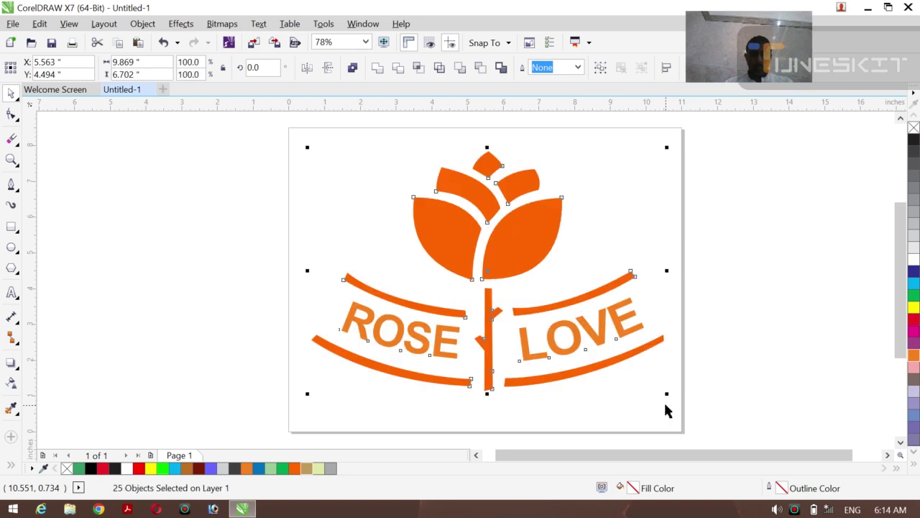
left_click(770, 377)
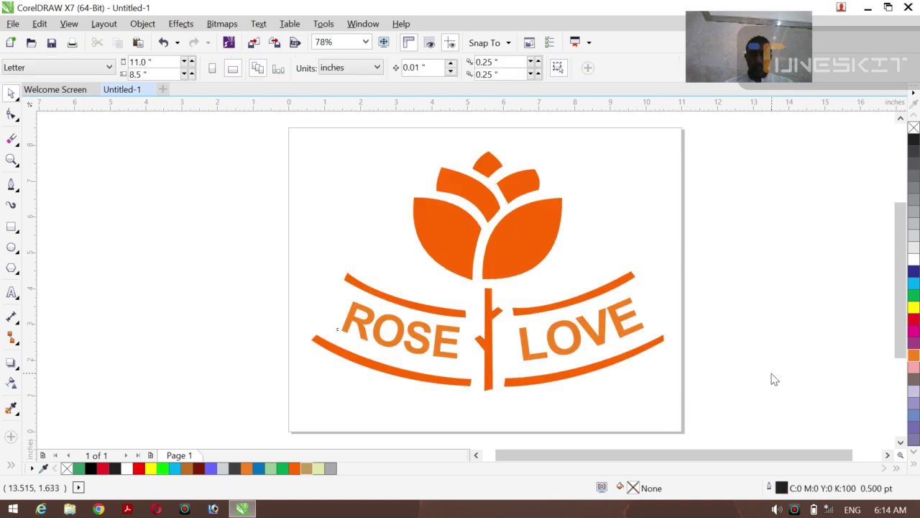